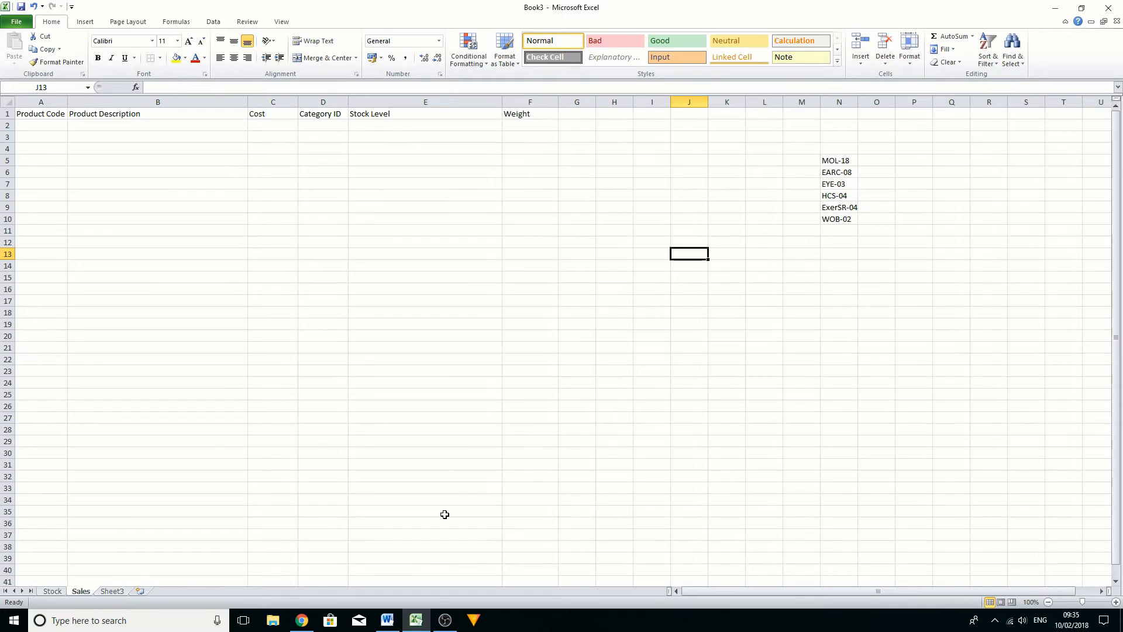
Review the Sales sheet's column headings, the empty entry rows beneath them, and the list of product codes in N5:N10.
left_click(43, 118)
left_click(110, 114)
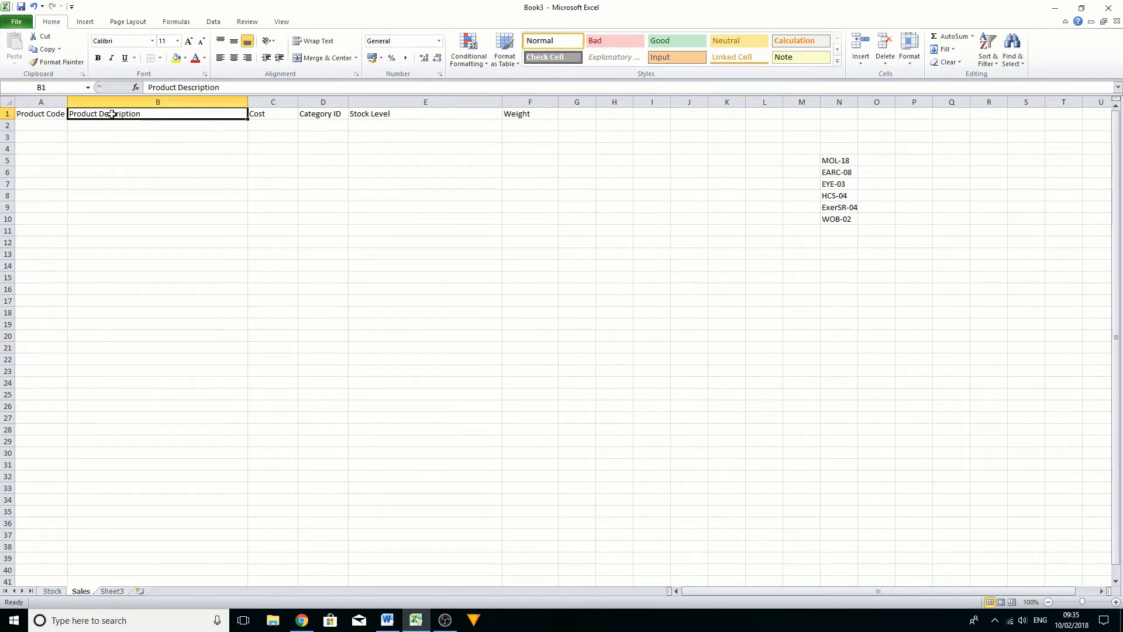
left_click(267, 113)
left_click(307, 113)
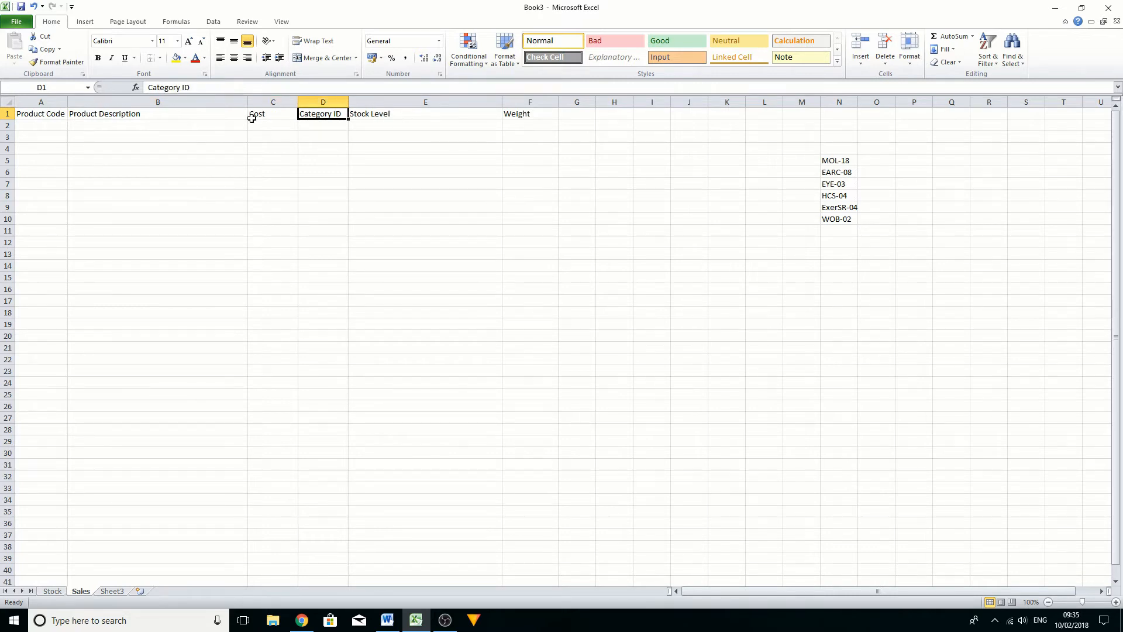
left_click(386, 114)
left_click(510, 111)
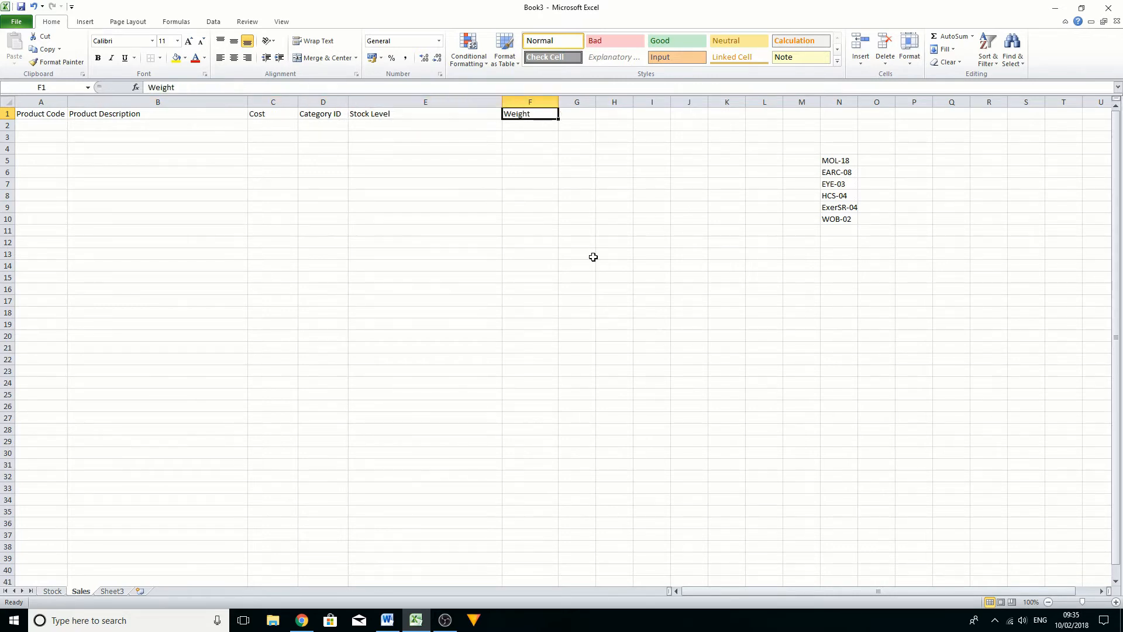
left_click_drag(33, 126, 517, 459)
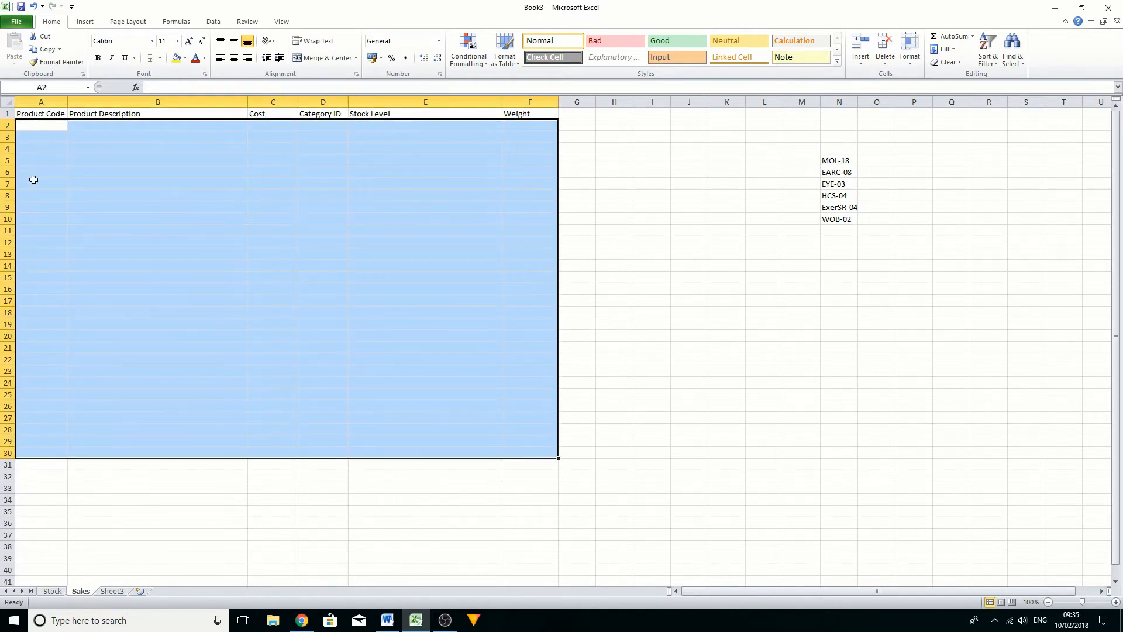
left_click_drag(36, 130, 534, 441)
left_click(353, 230)
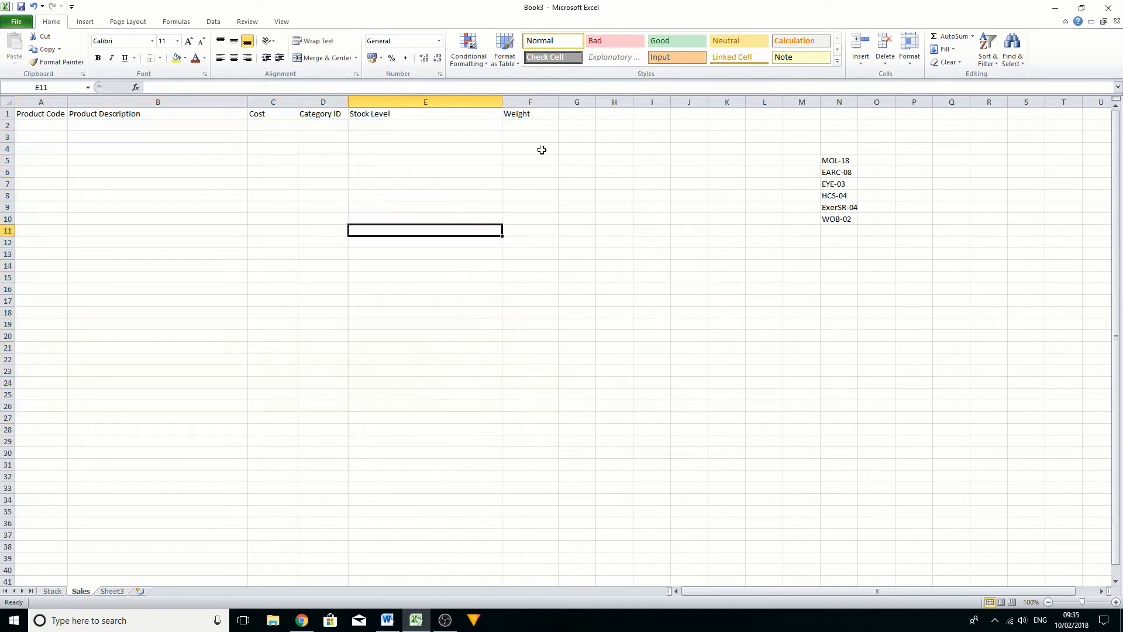
left_click_drag(836, 157, 848, 221)
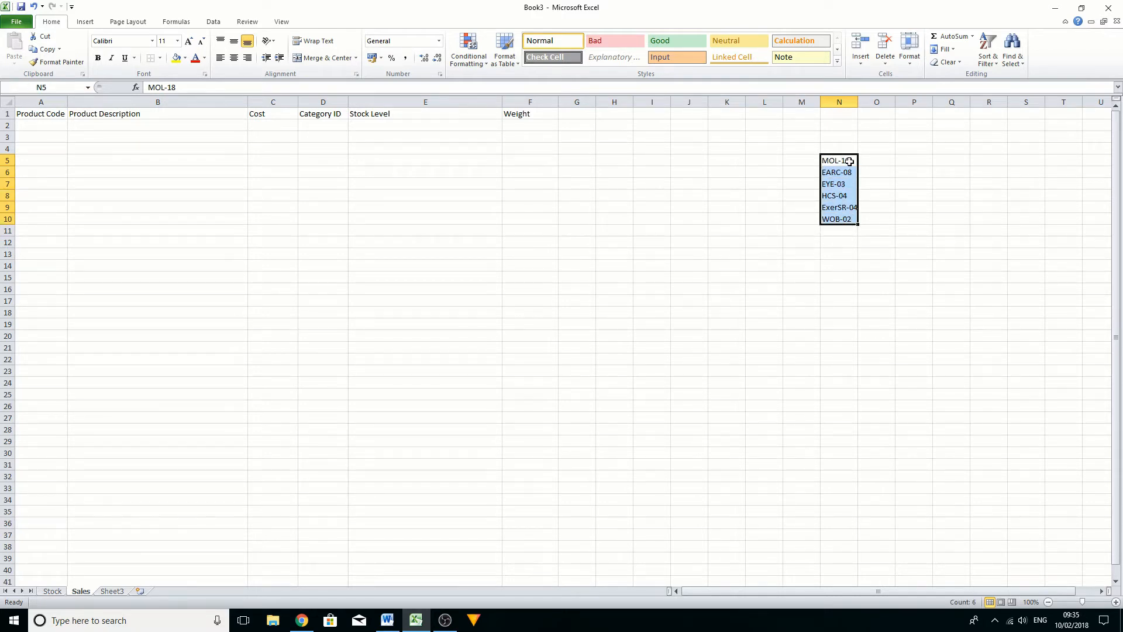
left_click(714, 208)
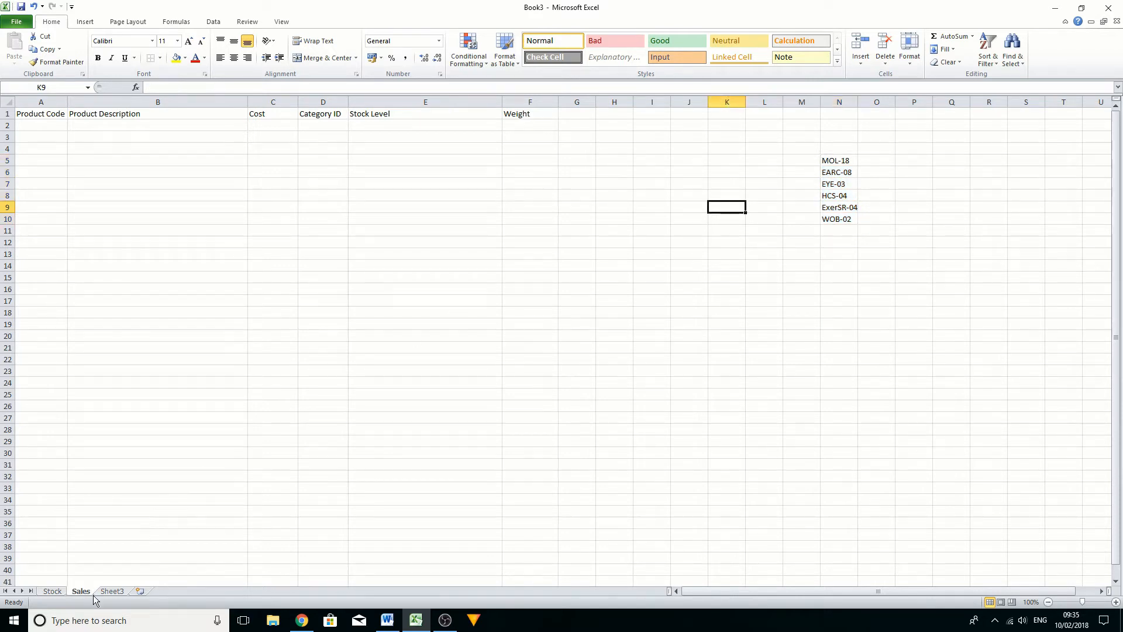
Examine the product list on the Stock sheet and compare its layout with the Sales sheet.
left_click(55, 593)
left_click(104, 149)
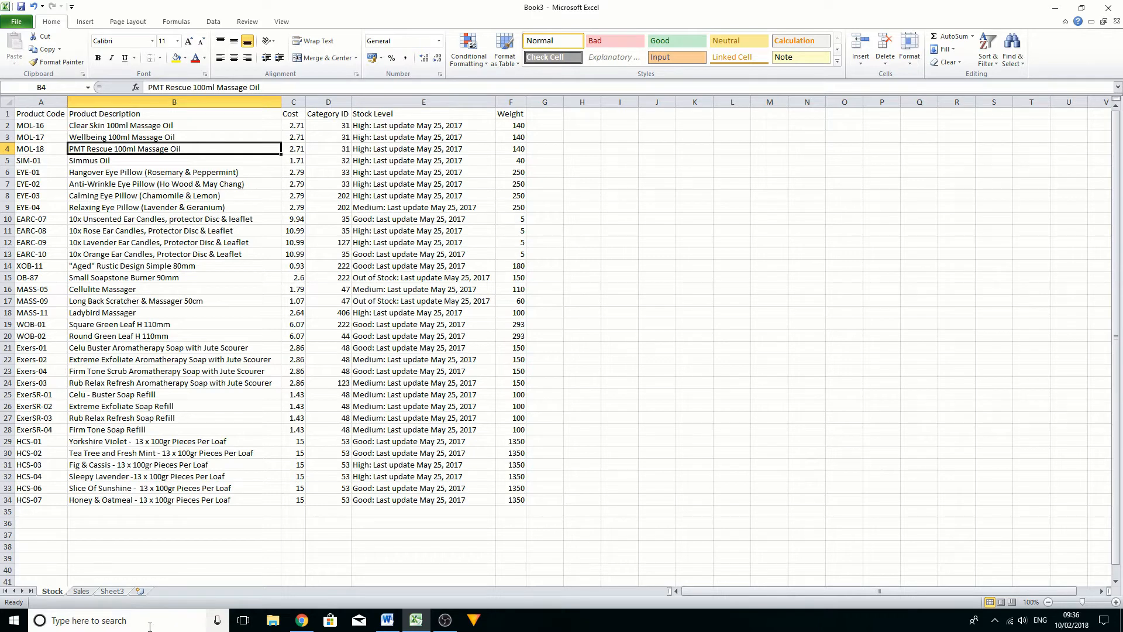
left_click(82, 591)
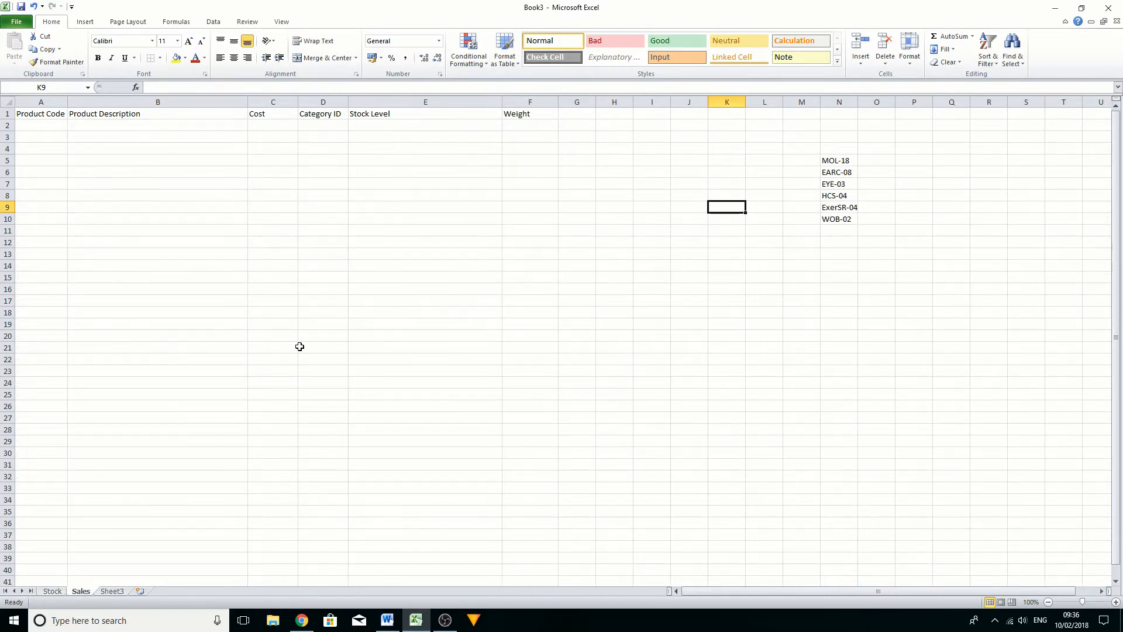
left_click(54, 590)
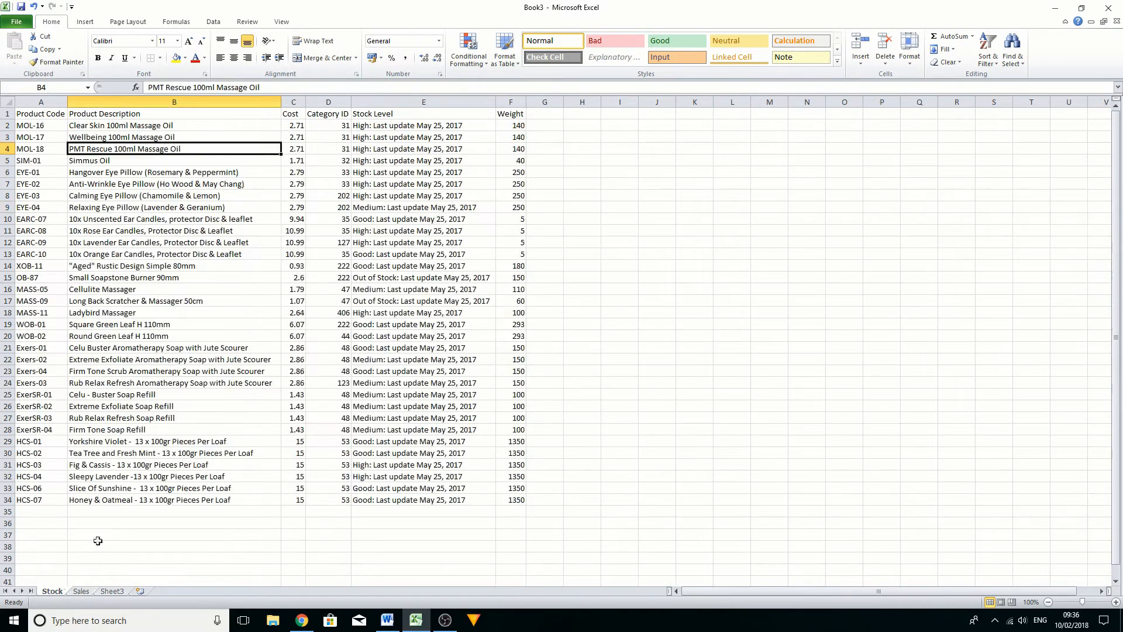
scroll(123, 280, "down", 7)
scroll(122, 280, "down", 8)
scroll(173, 364, "up", 15)
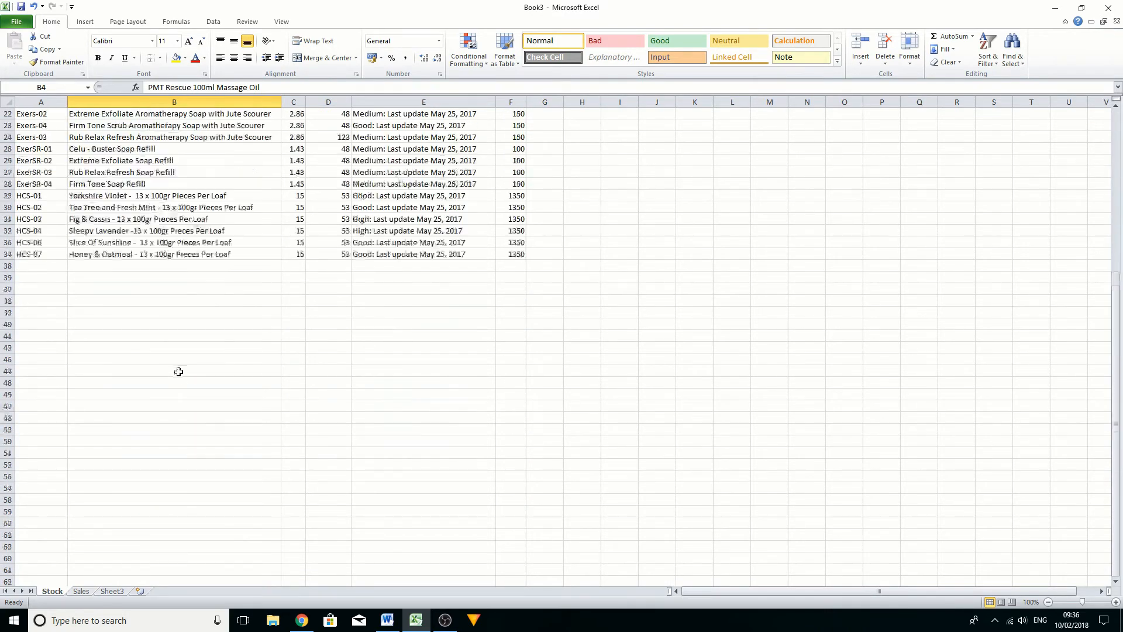
left_click(81, 591)
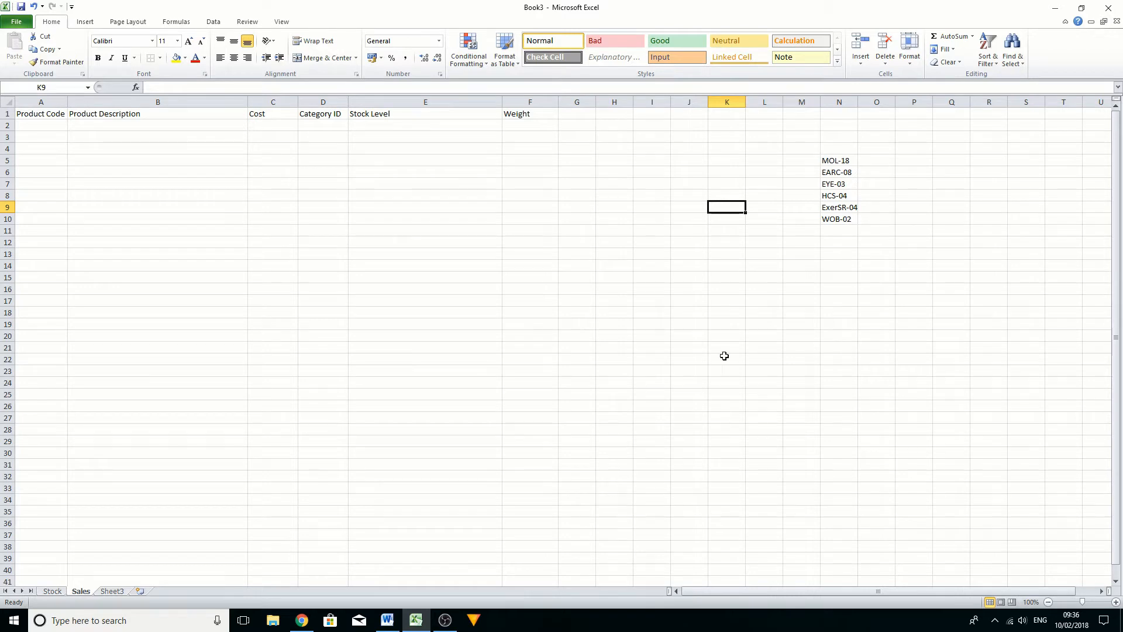
Enter the product codes MOL-18 in A2 and EARC-08 in A3 of the Sales sheet.
left_click(827, 161)
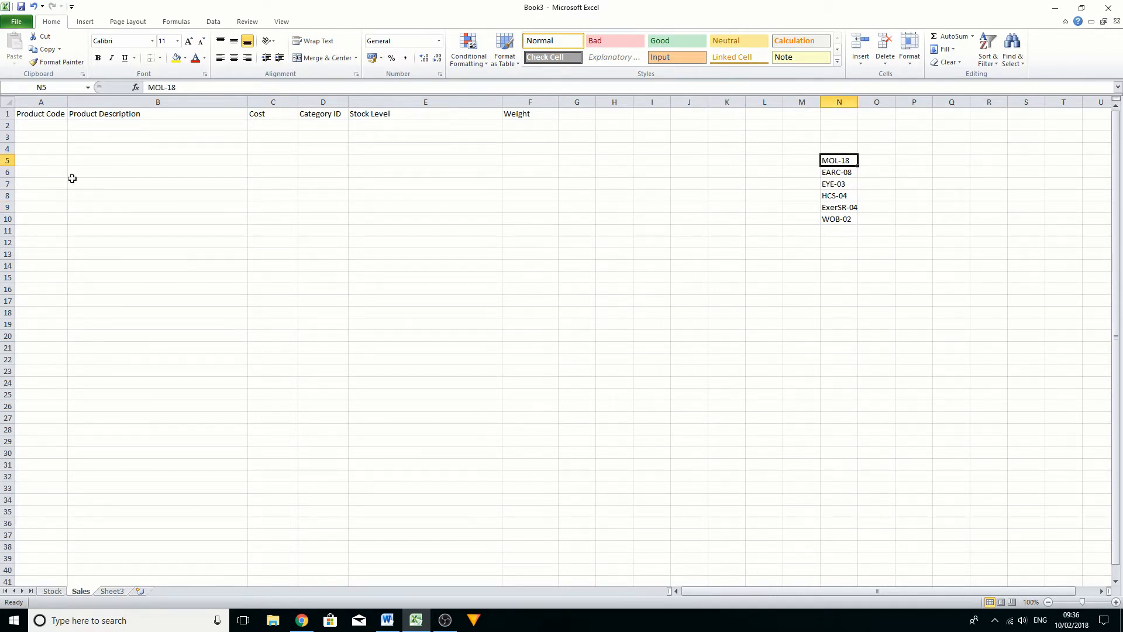
left_click(19, 124)
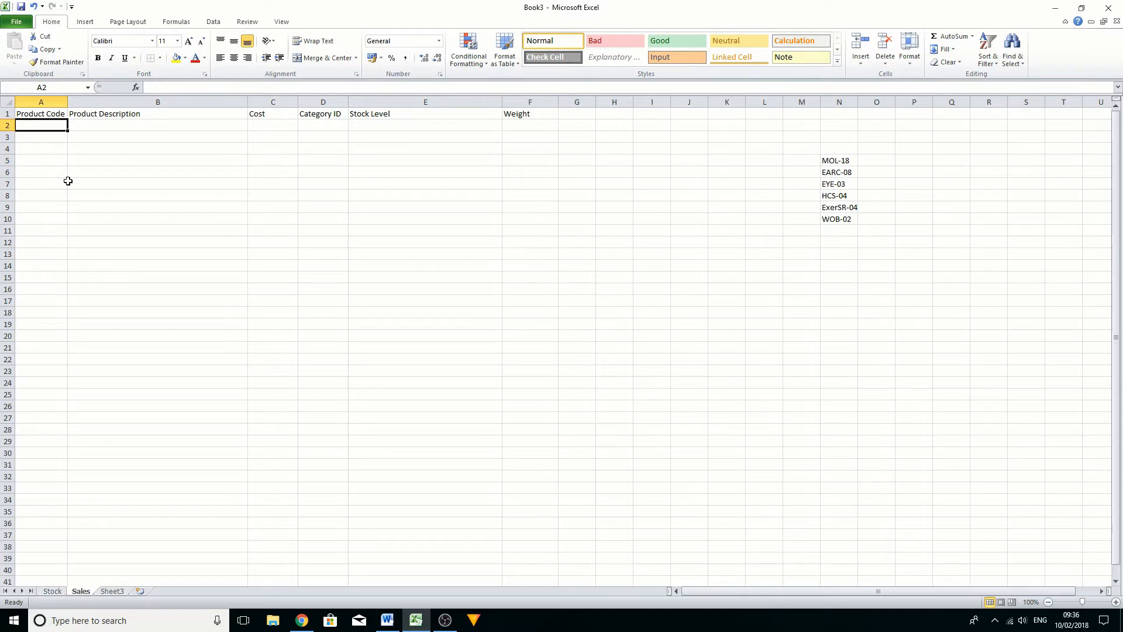
type("MOL-18")
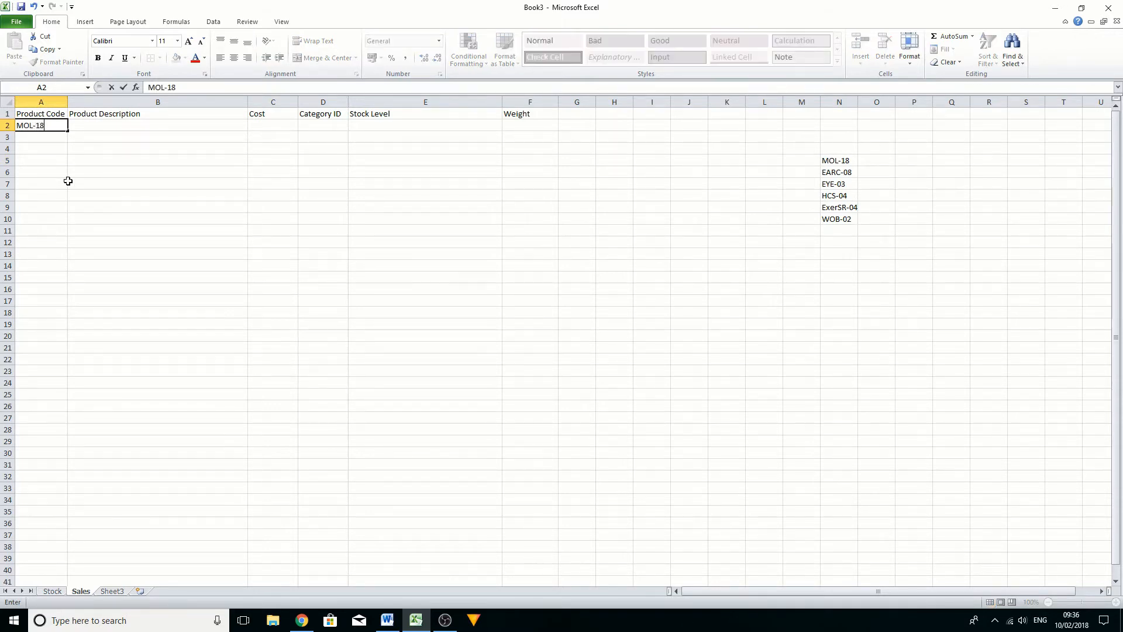
key("Return")
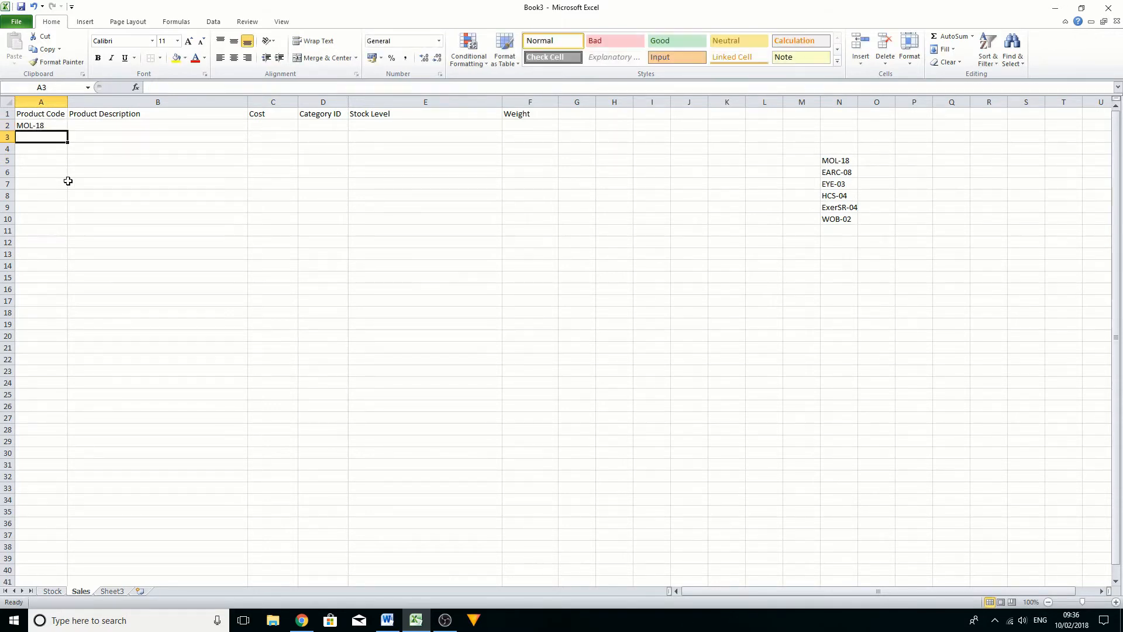
type("EARC-")
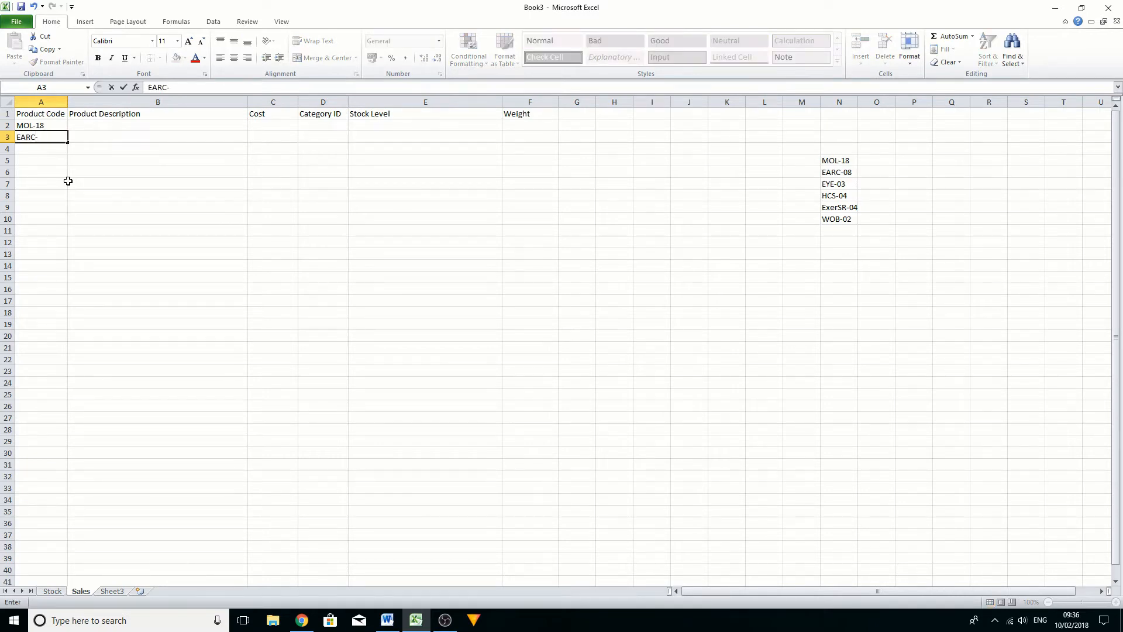
type("08")
key("Return")
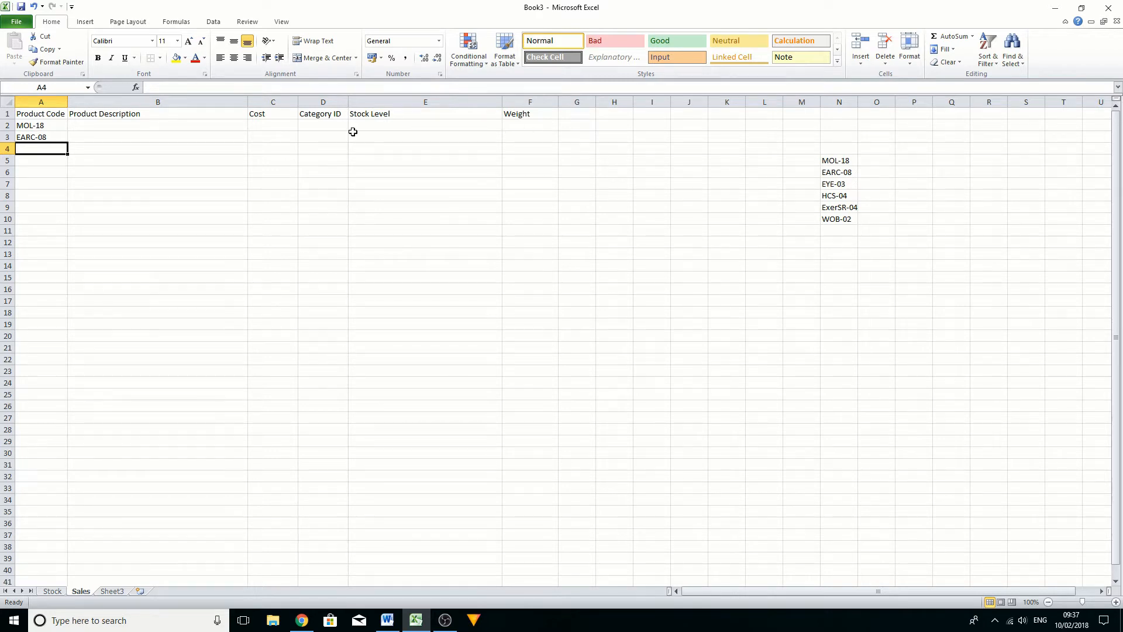
Add a "Sales Date" heading in G1 and enter the date 10/02/2018 for both product rows in G2 and G3.
left_click(577, 113)
type("Sales Date")
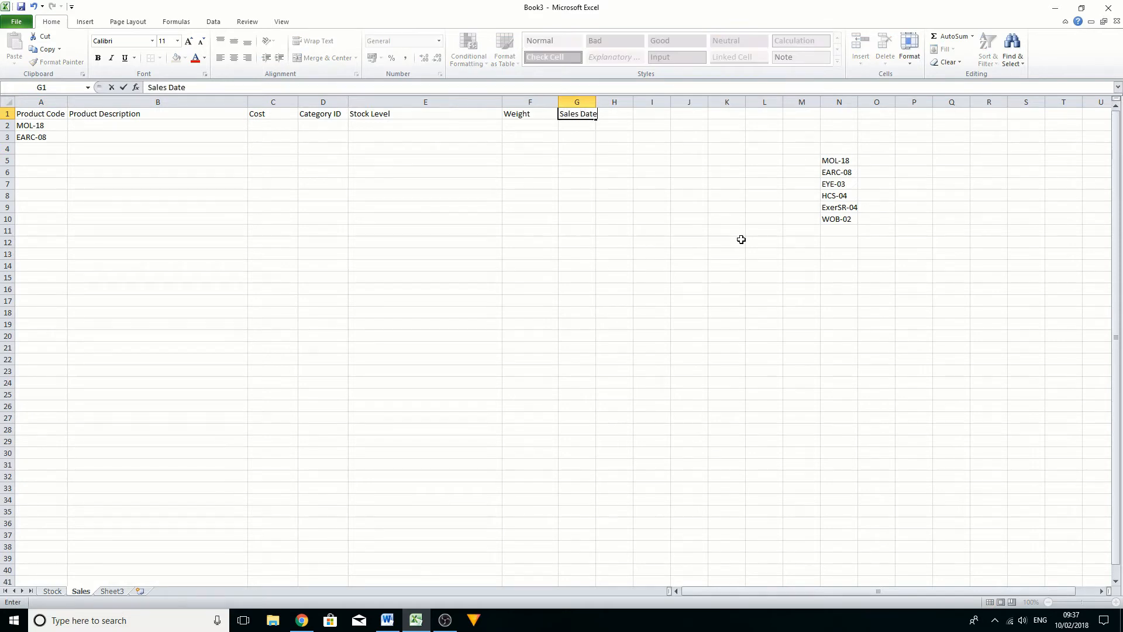
key("Return")
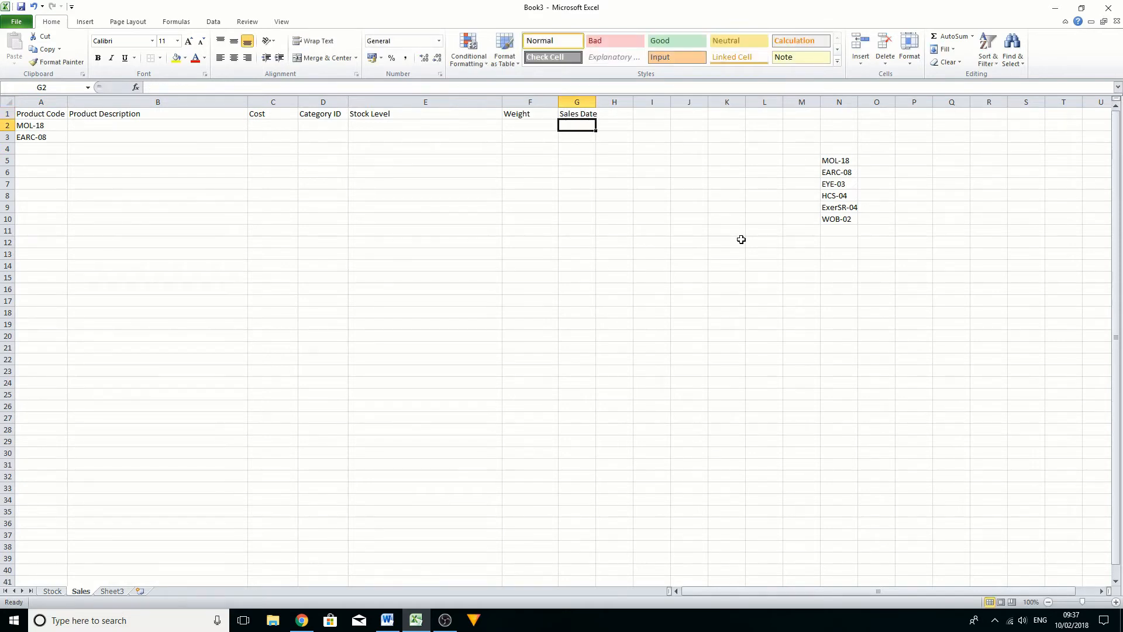
type("10/02/")
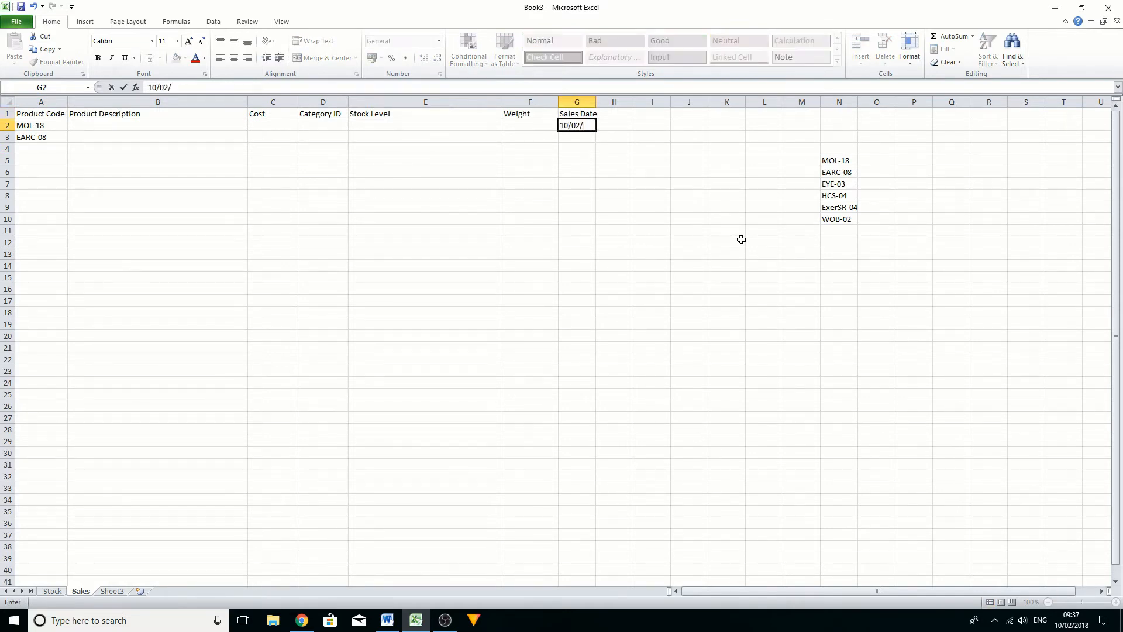
type("2018")
key("Return")
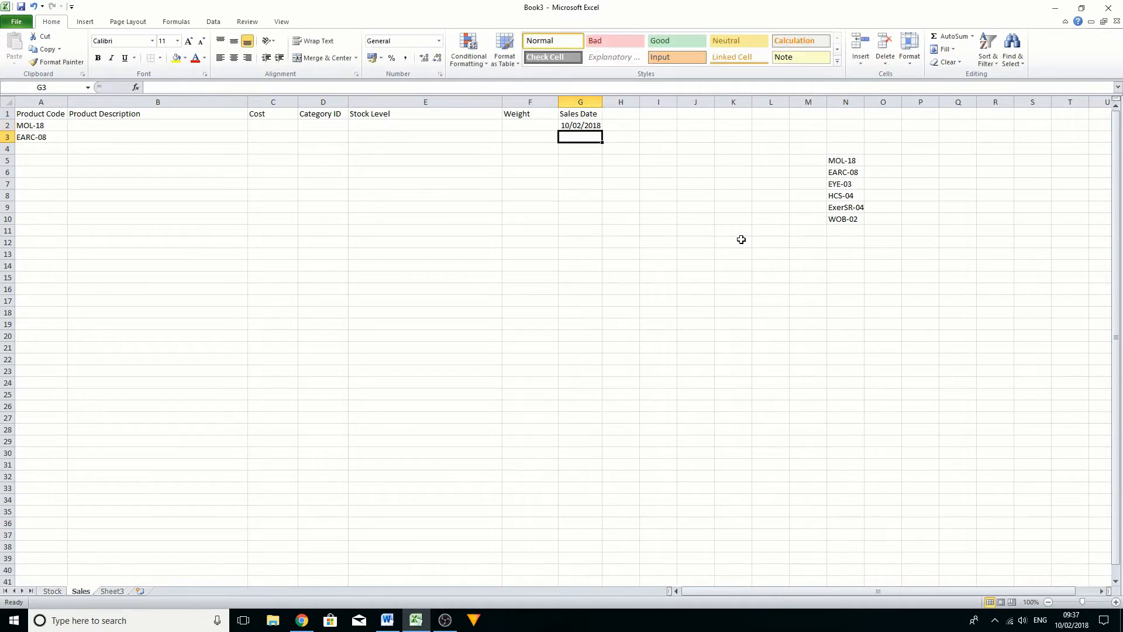
type("10/02/18")
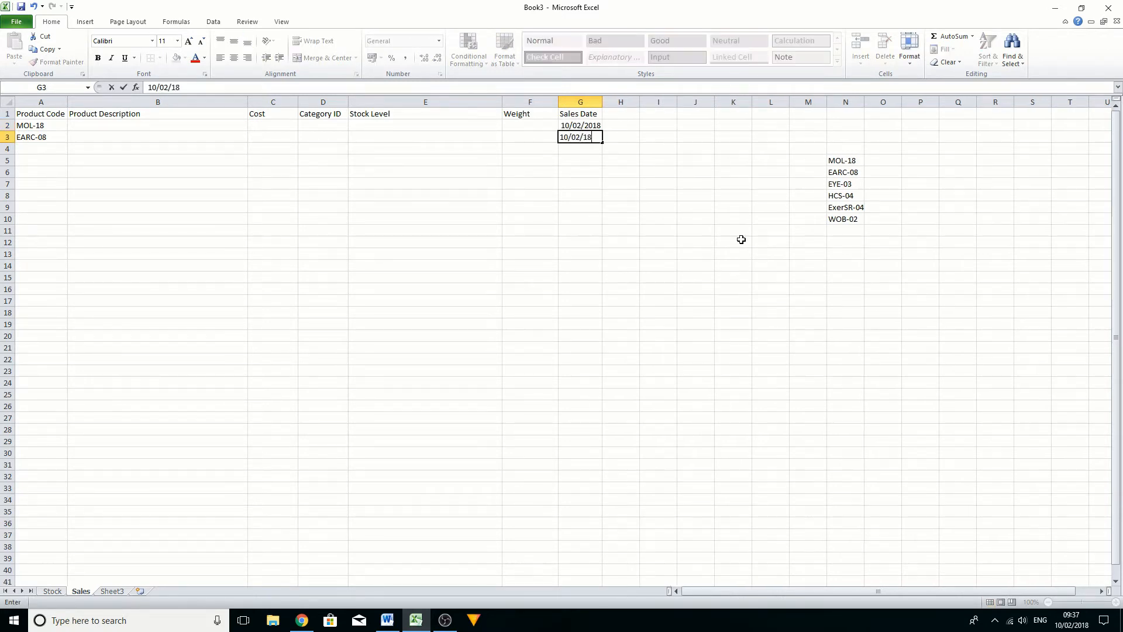
key("Return")
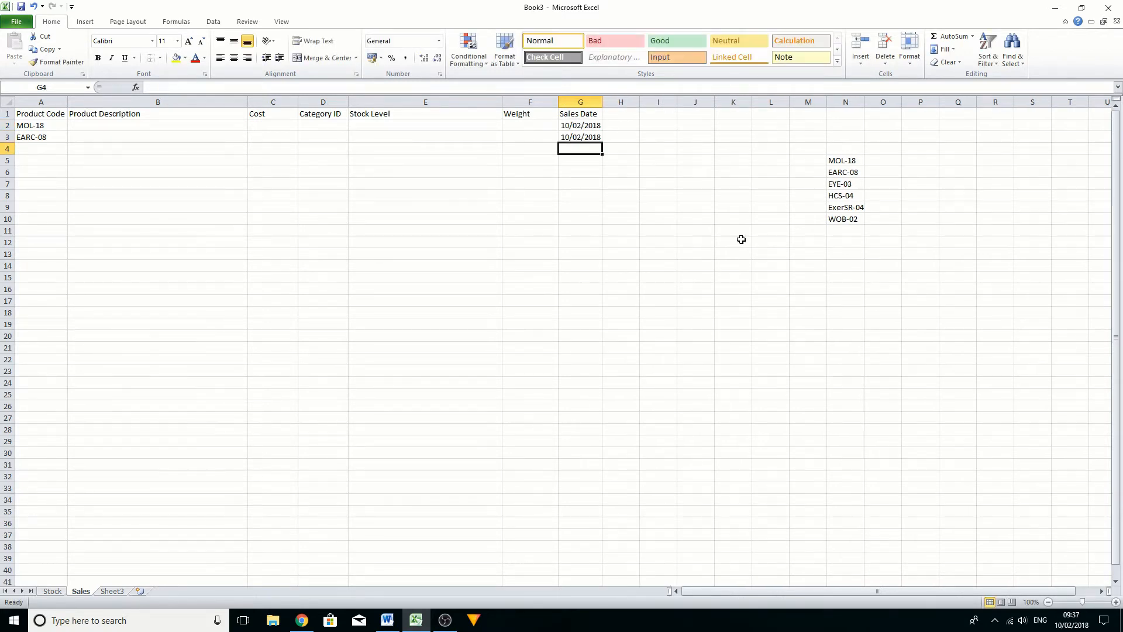
key("Up")
key("Left")
key("Right")
key("Right")
key("Up")
key("Left")
key("Left")
key("Left")
key("Left")
key("Left")
key("Left")
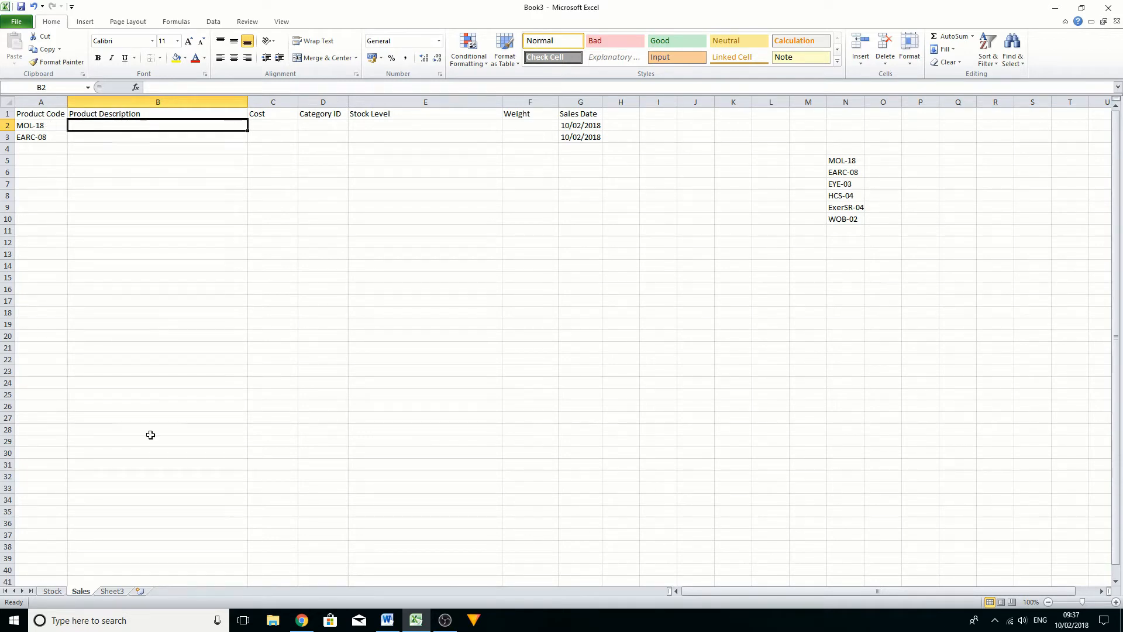
Find the product code MOL-18 on the Stock sheet.
left_click(53, 592)
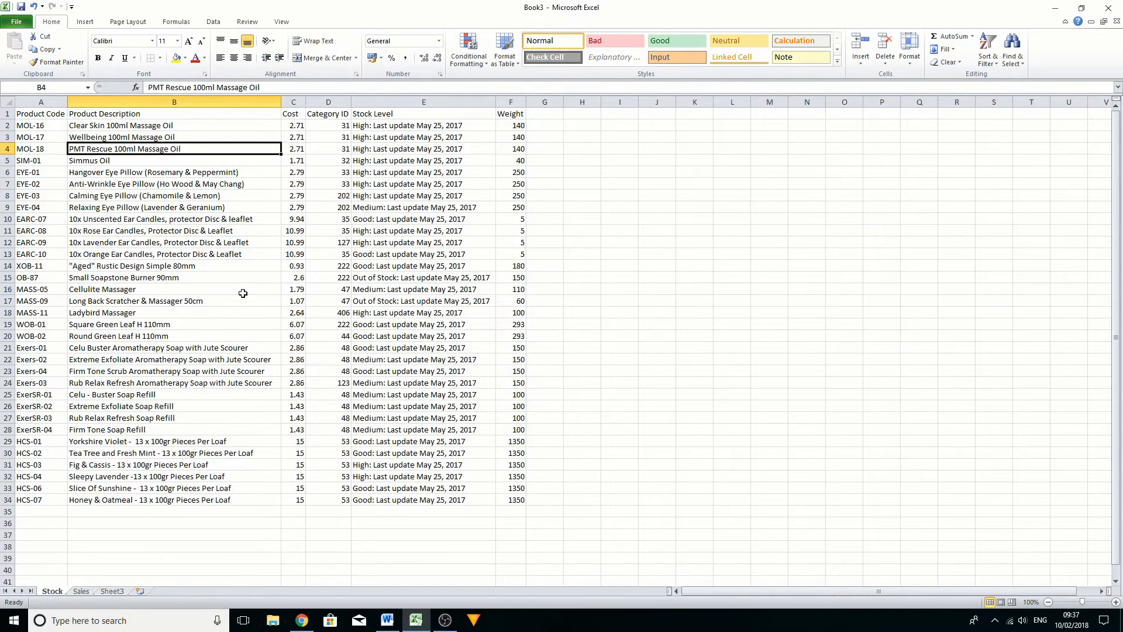
scroll(223, 351, "down", 15)
scroll(251, 374, "up", 15)
key("ctrl+f")
type("MOL-18")
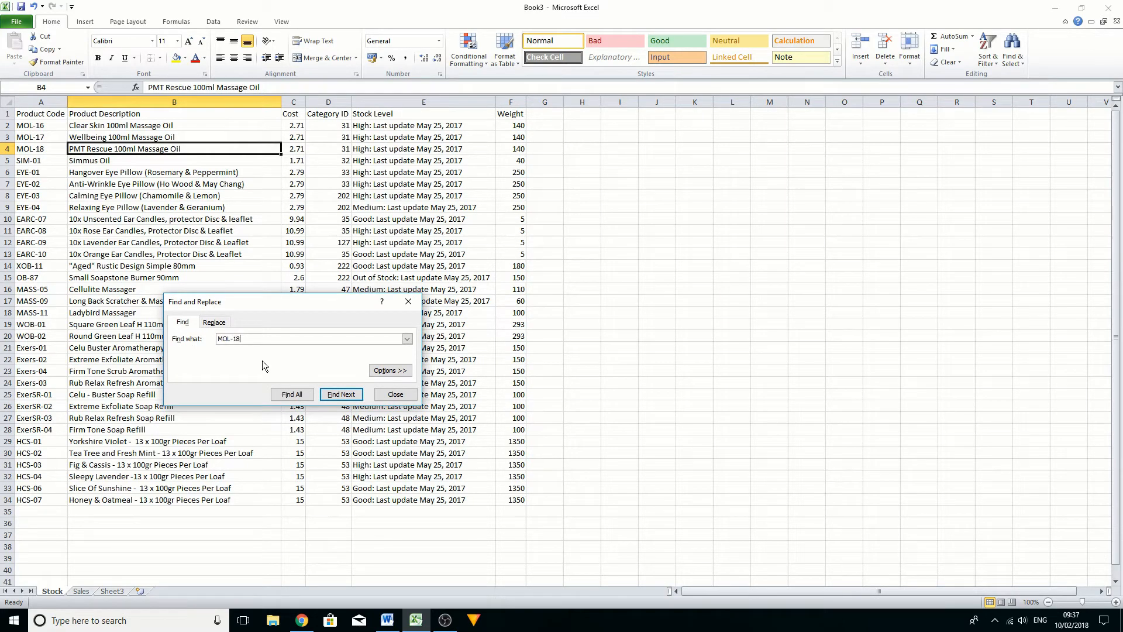
key("Return")
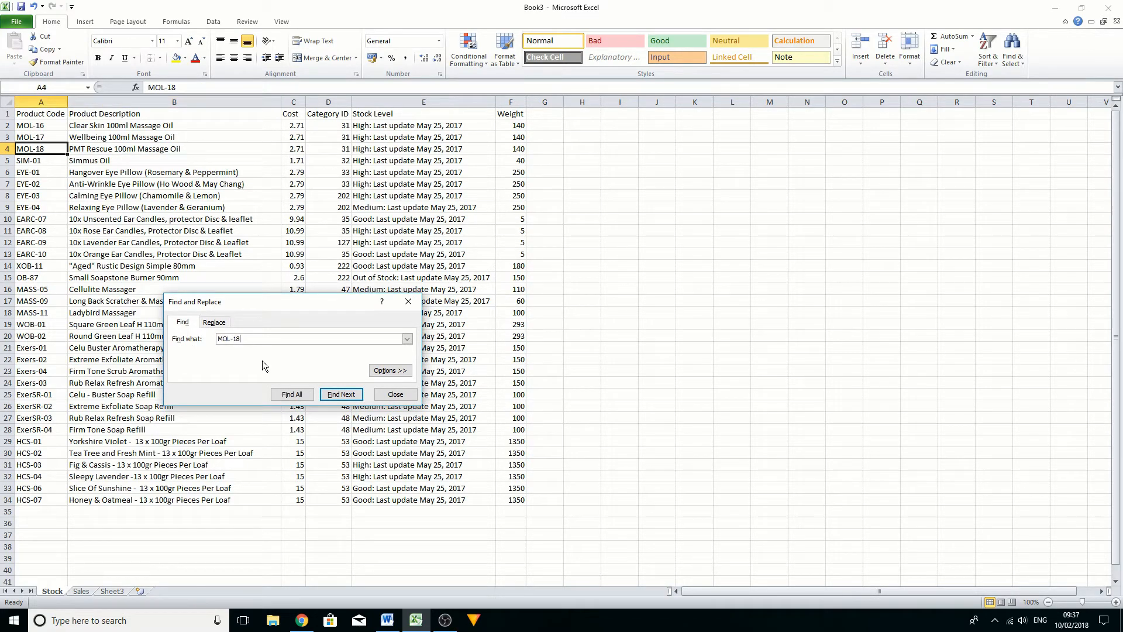
left_click(396, 395)
Copy the description "PMT Rescue 100ml Massage Oil" from the Stock sheet into B2 of the Sales sheet.
left_click(104, 149)
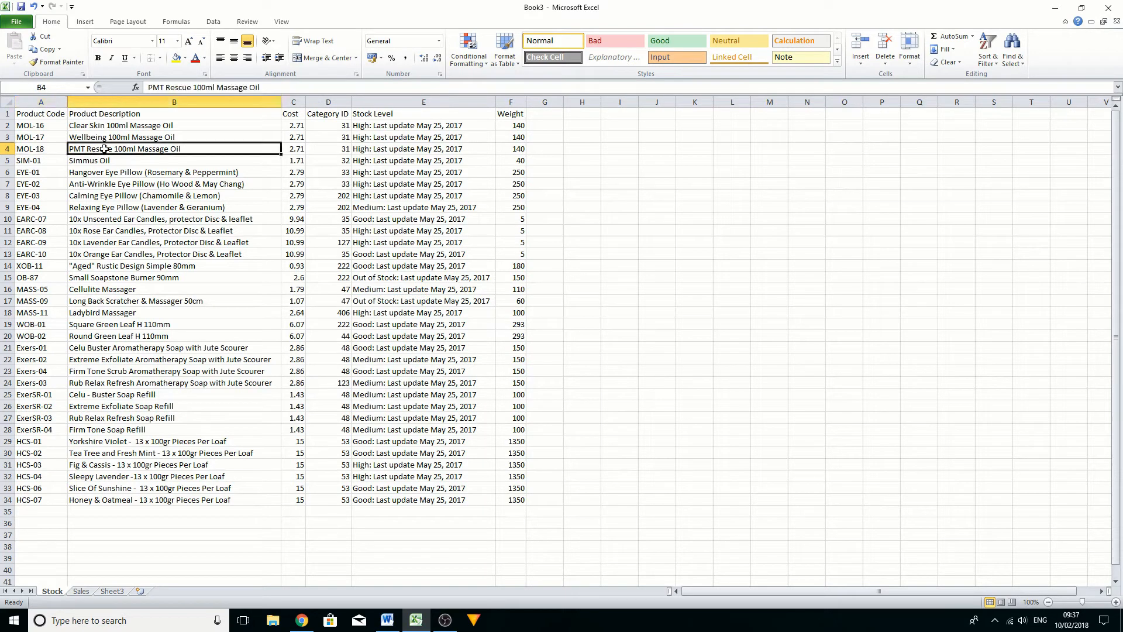
right_click(104, 149)
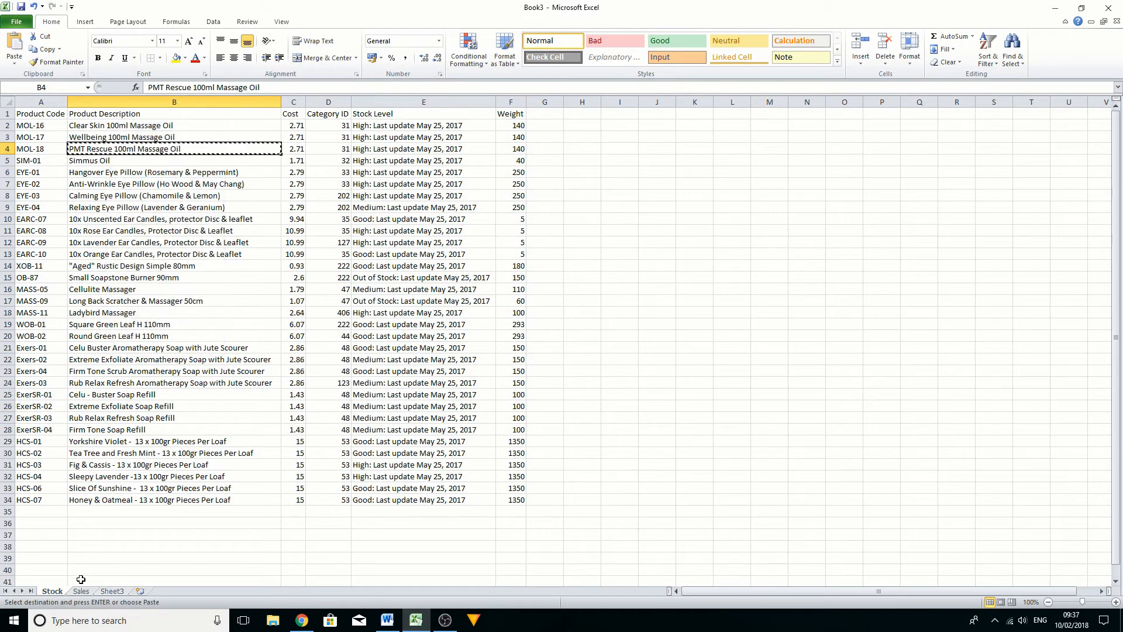
left_click(81, 591)
right_click(89, 126)
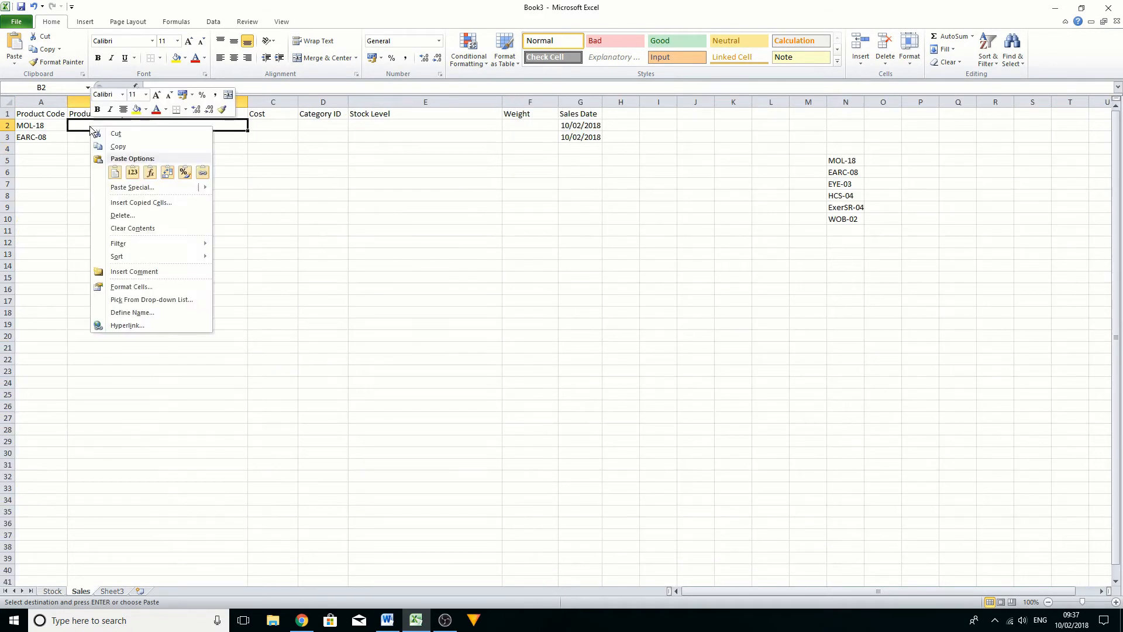
left_click(117, 173)
left_click(110, 160)
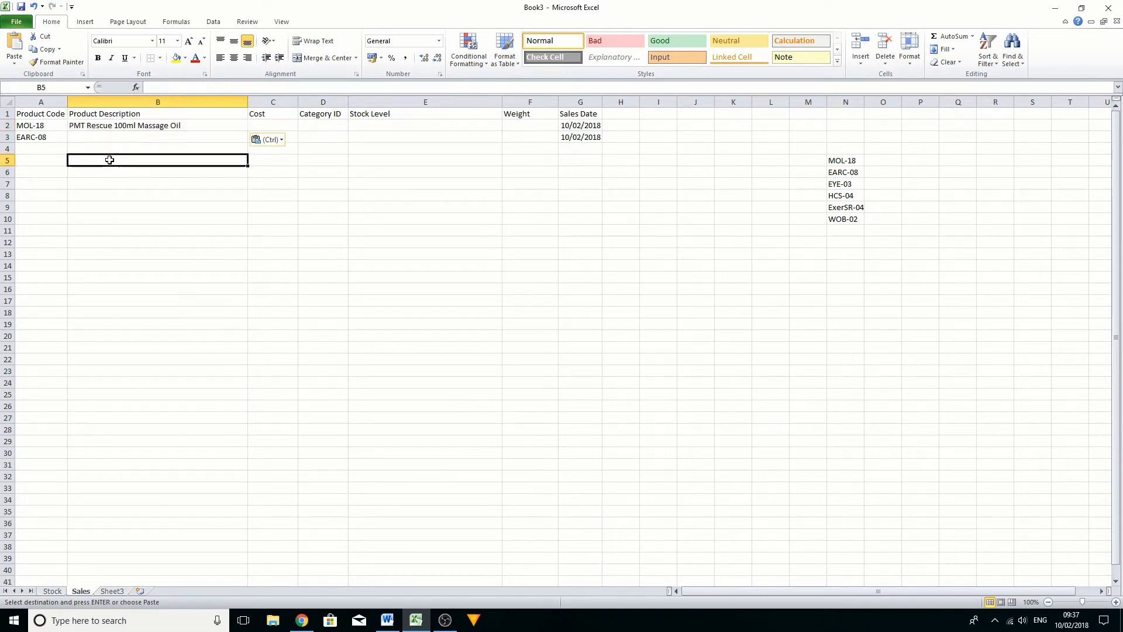
left_click(266, 126)
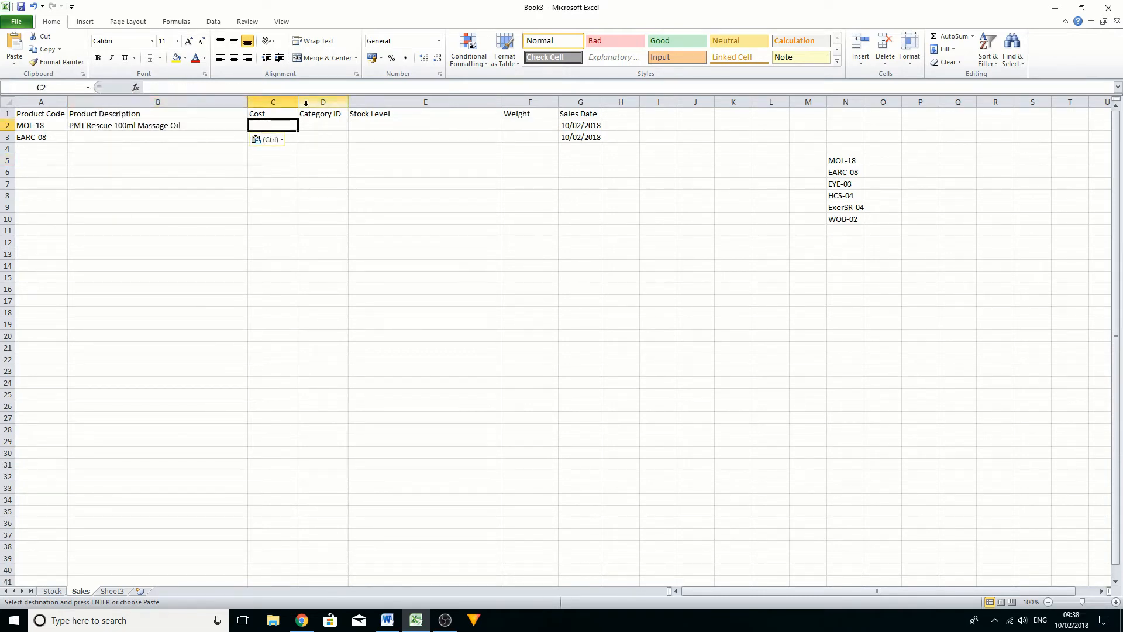
left_click(331, 125)
left_click(386, 125)
left_click(510, 115)
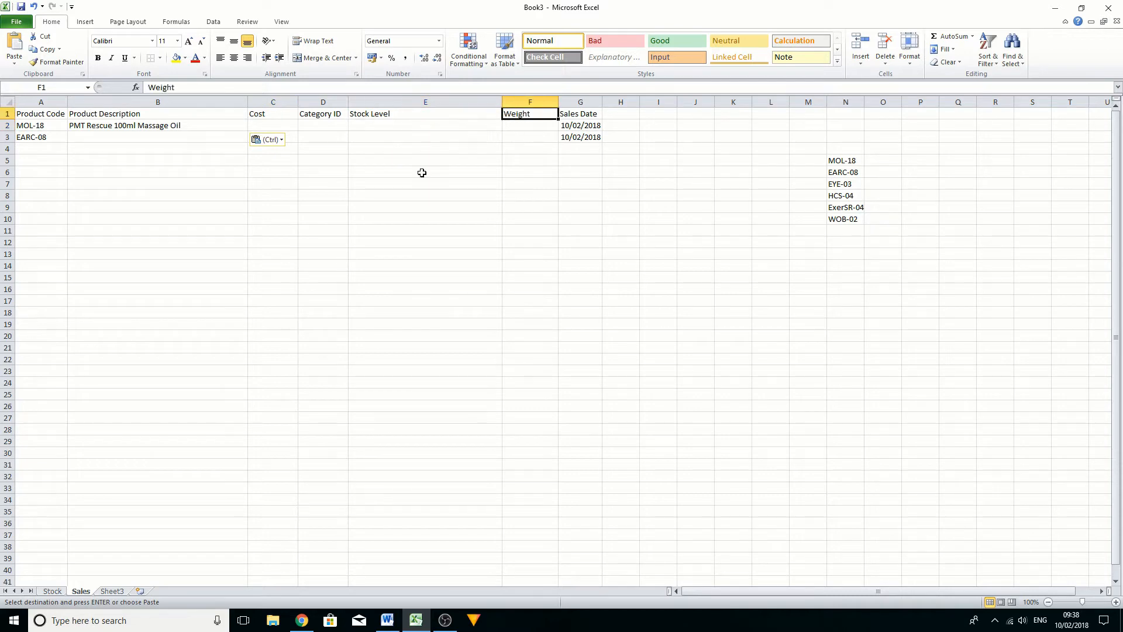
left_click(184, 127)
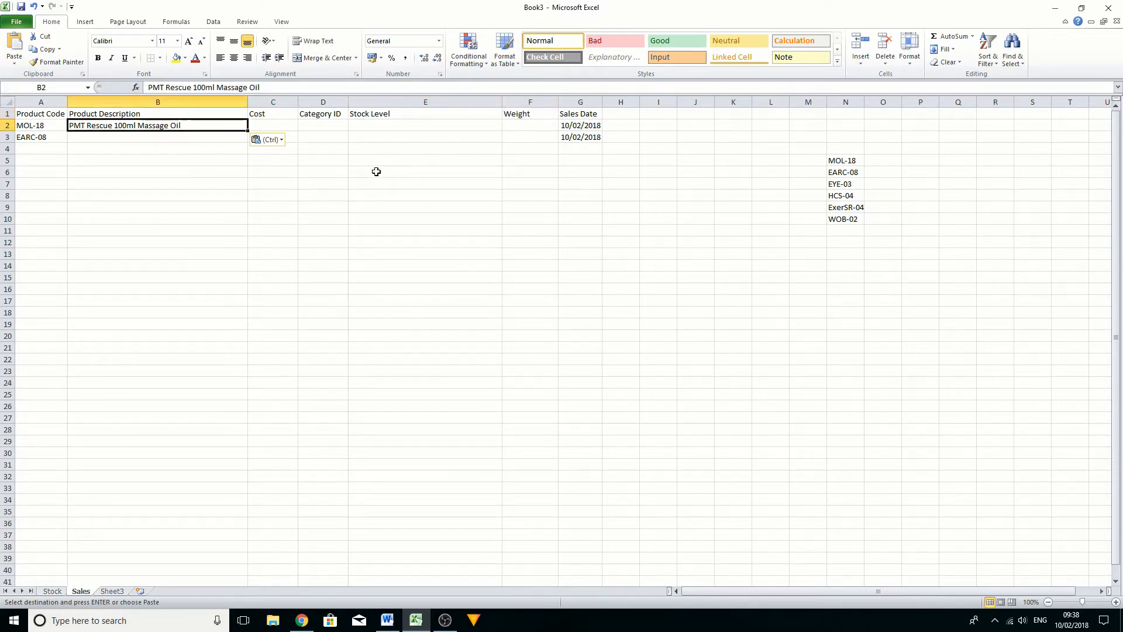
Clear the pasted product description from B2 on the Sales sheet.
key("Delete")
key("Down")
key("Up")
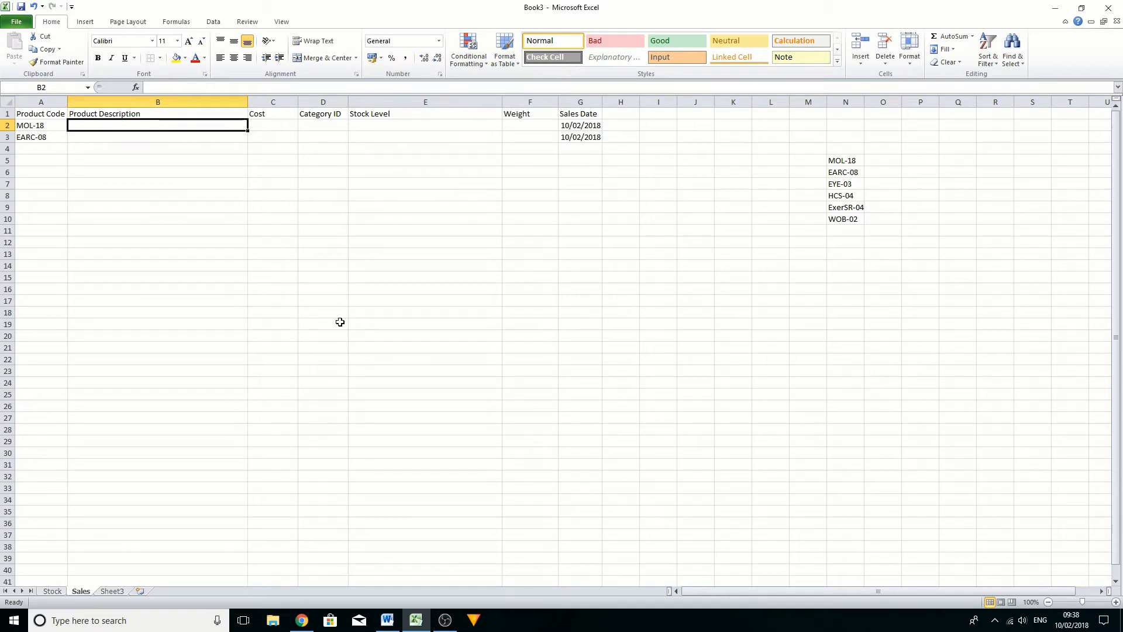
Enter =VLOOKUP(A2,Stock!A2:B34,2,FALSE) in B2, picking the table range from the Stock sheet.
type("=")
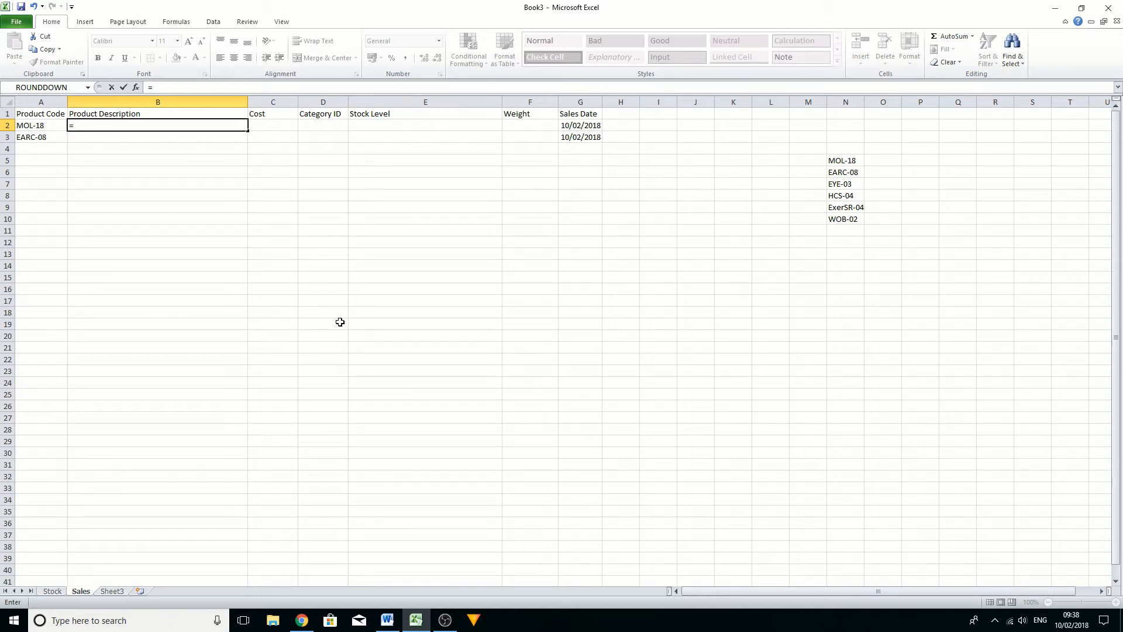
type("v")
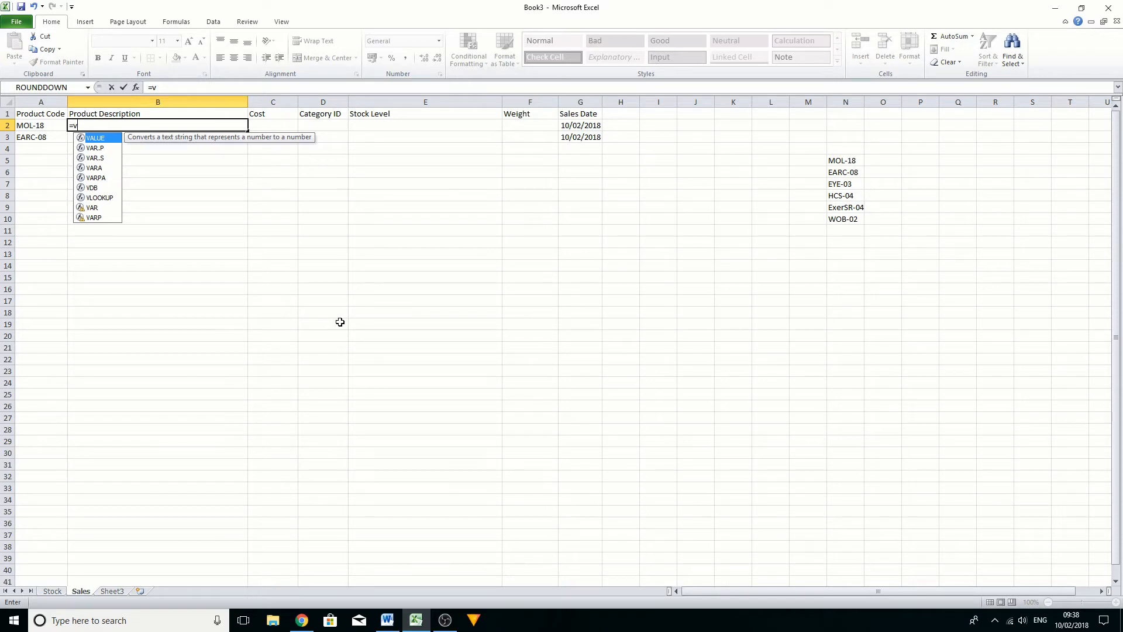
type("lookup")
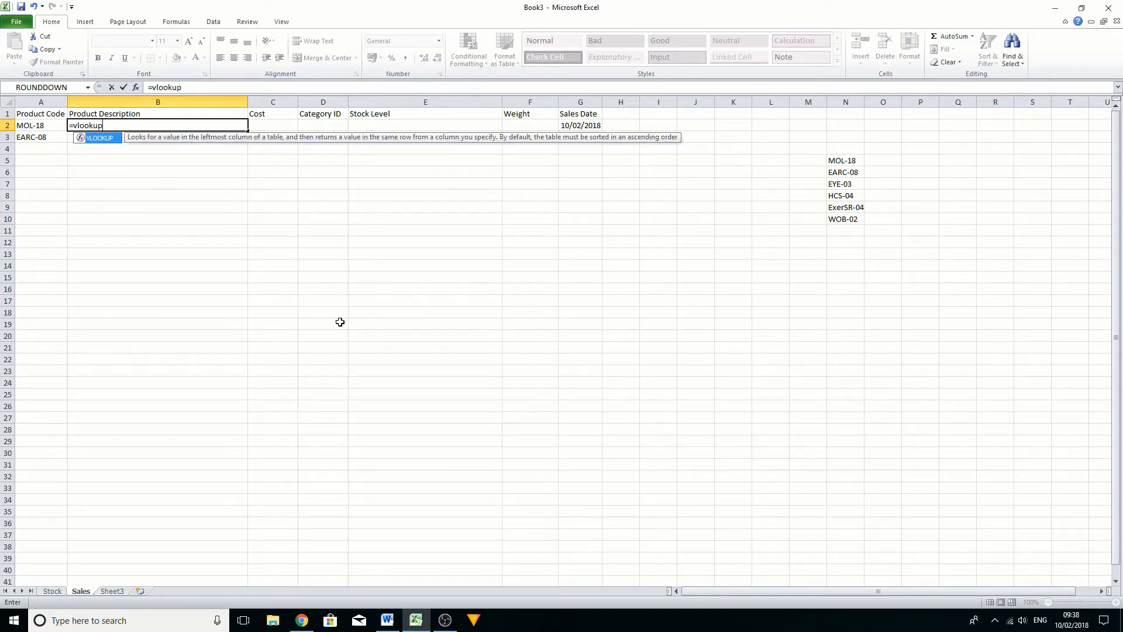
type("(")
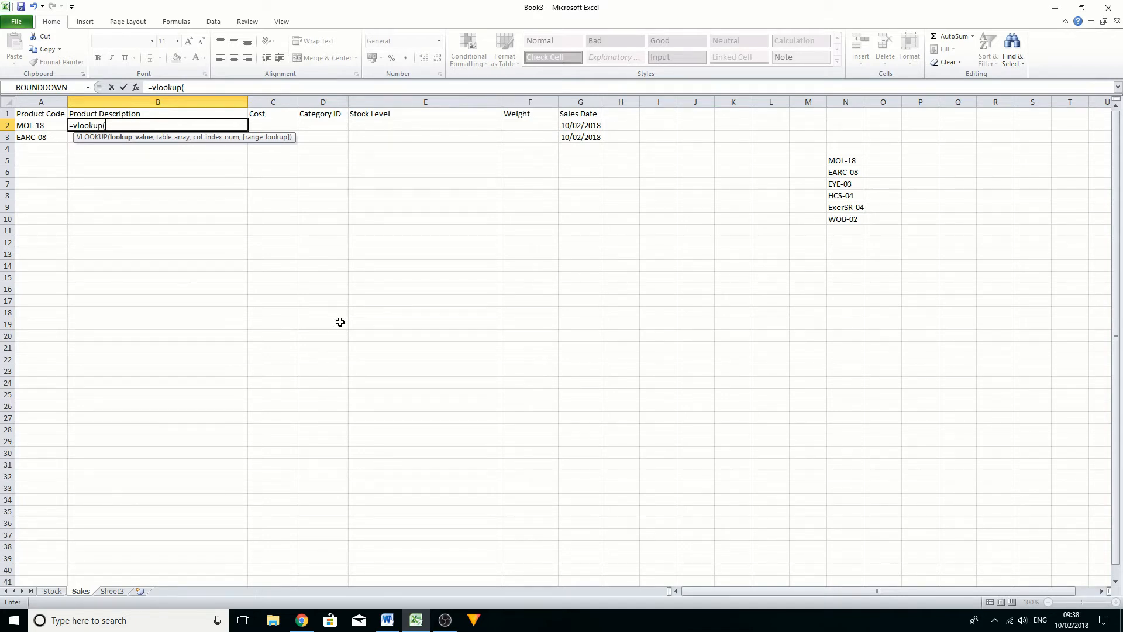
key("Left")
type(",")
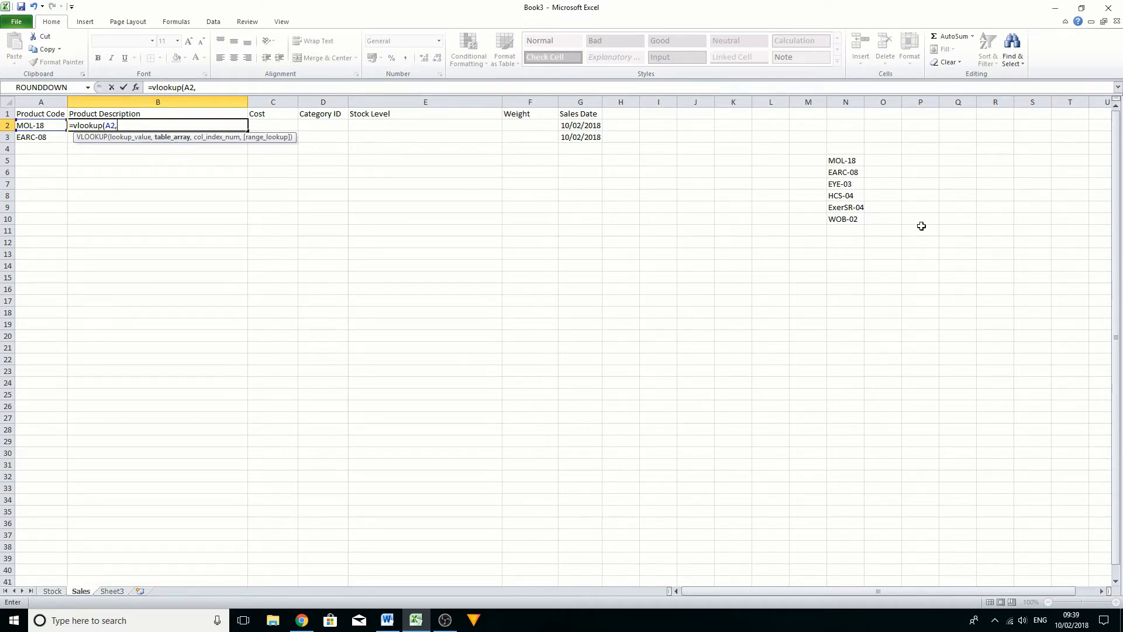
left_click(53, 592)
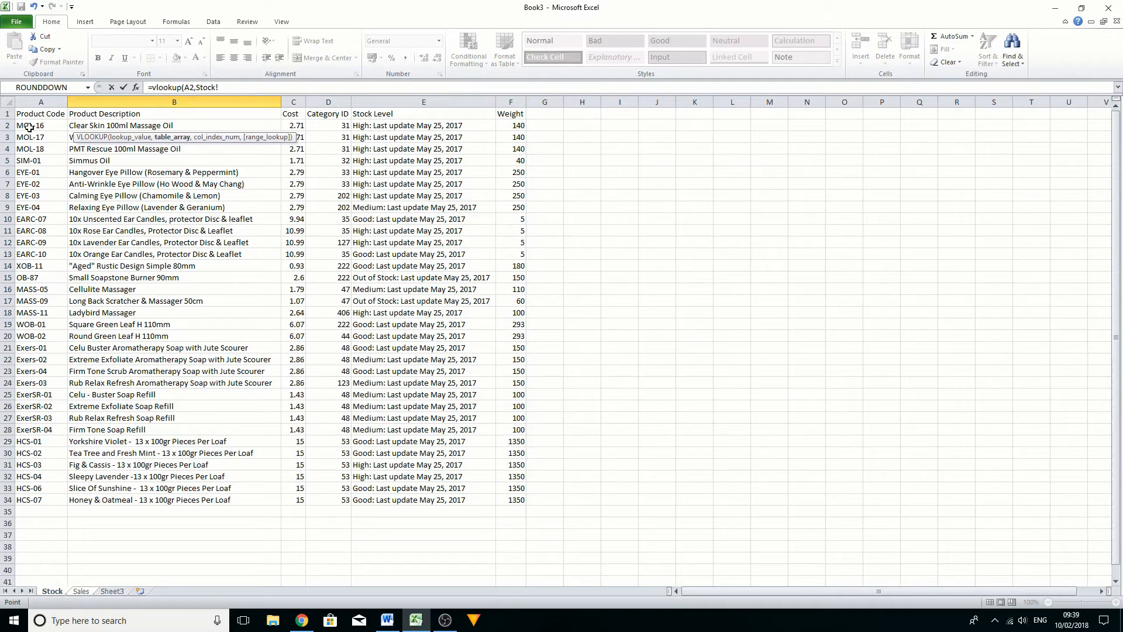
left_click_drag(29, 125, 169, 491)
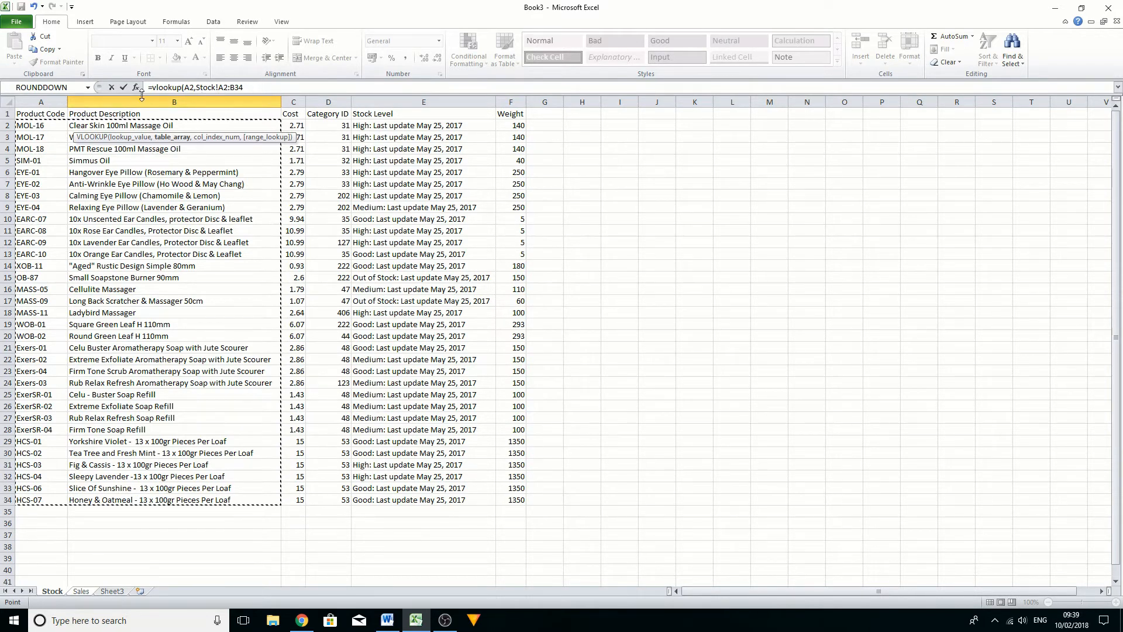
left_click(248, 89)
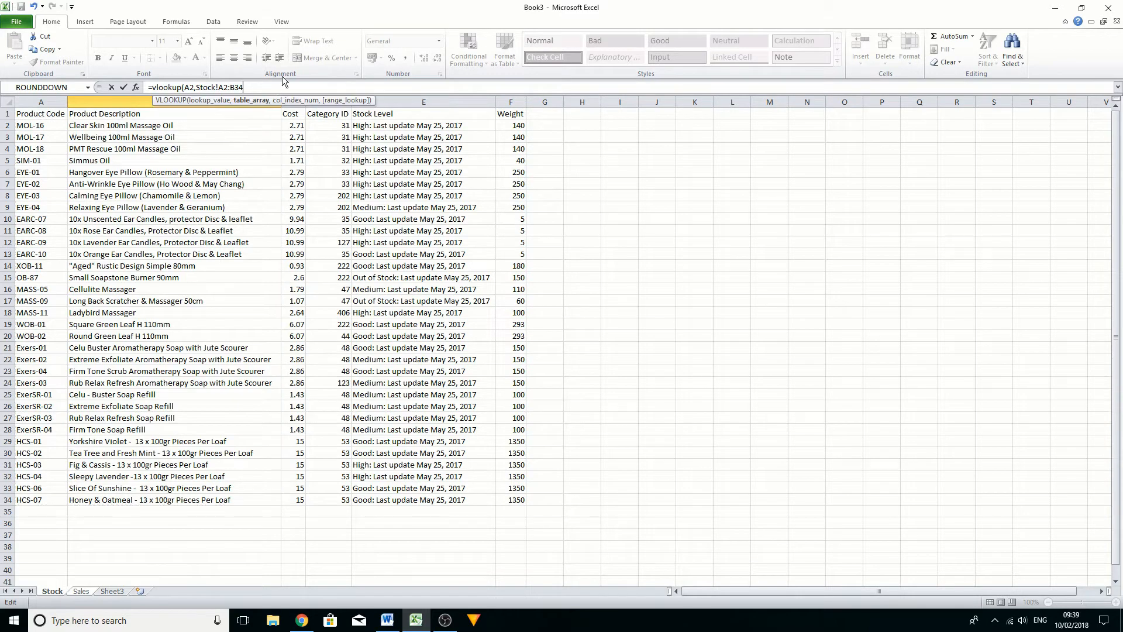
type(",2")
type(",2,")
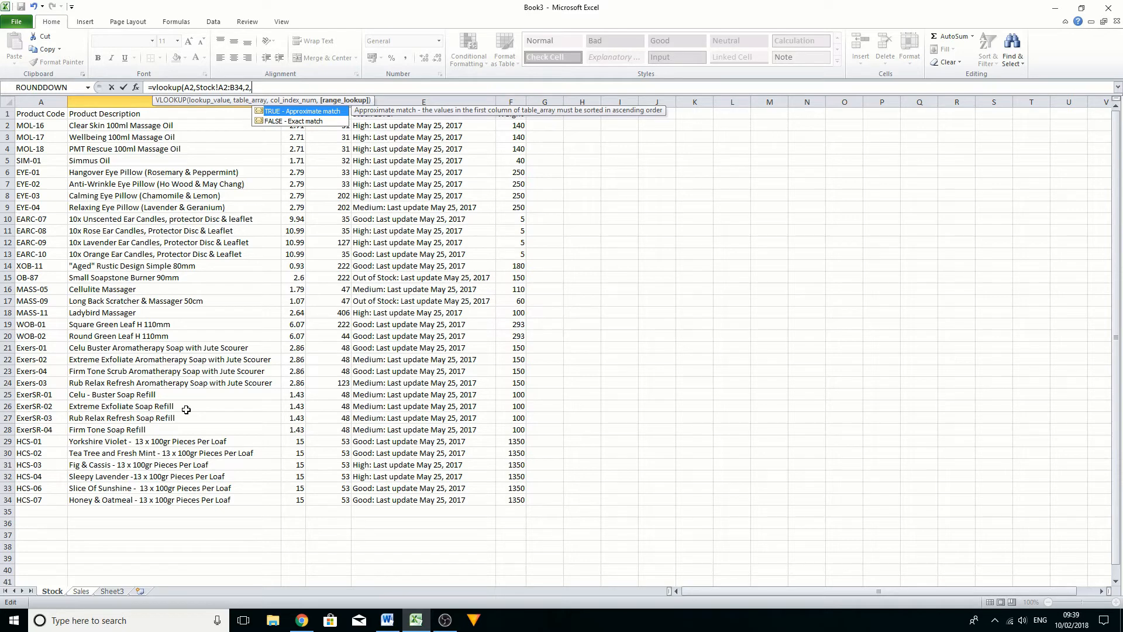
type("false)")
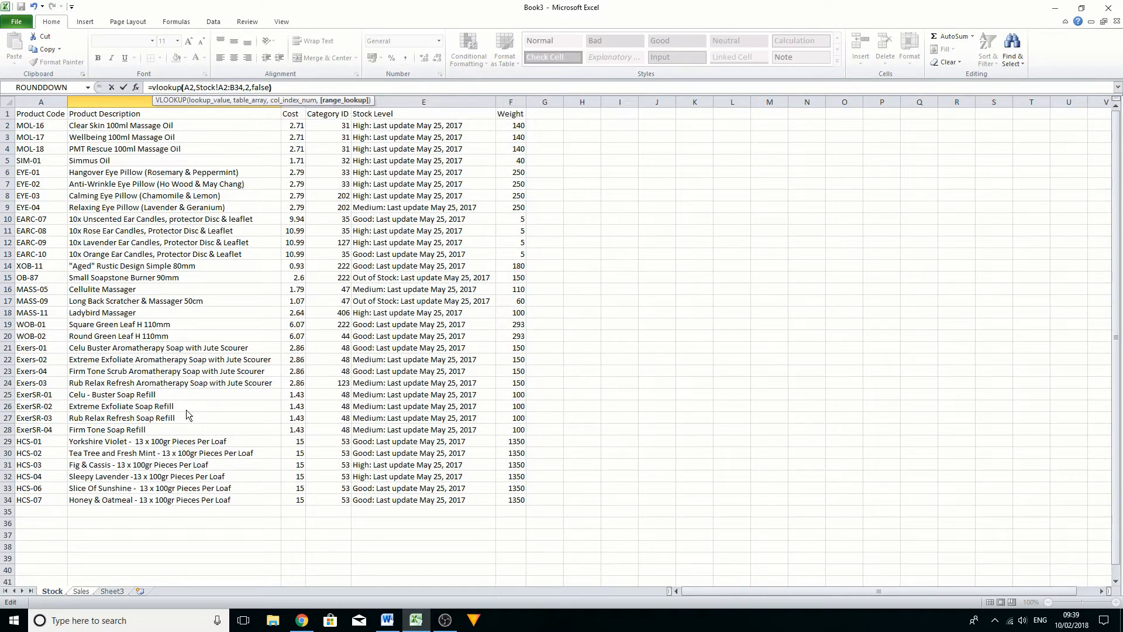
key("Return")
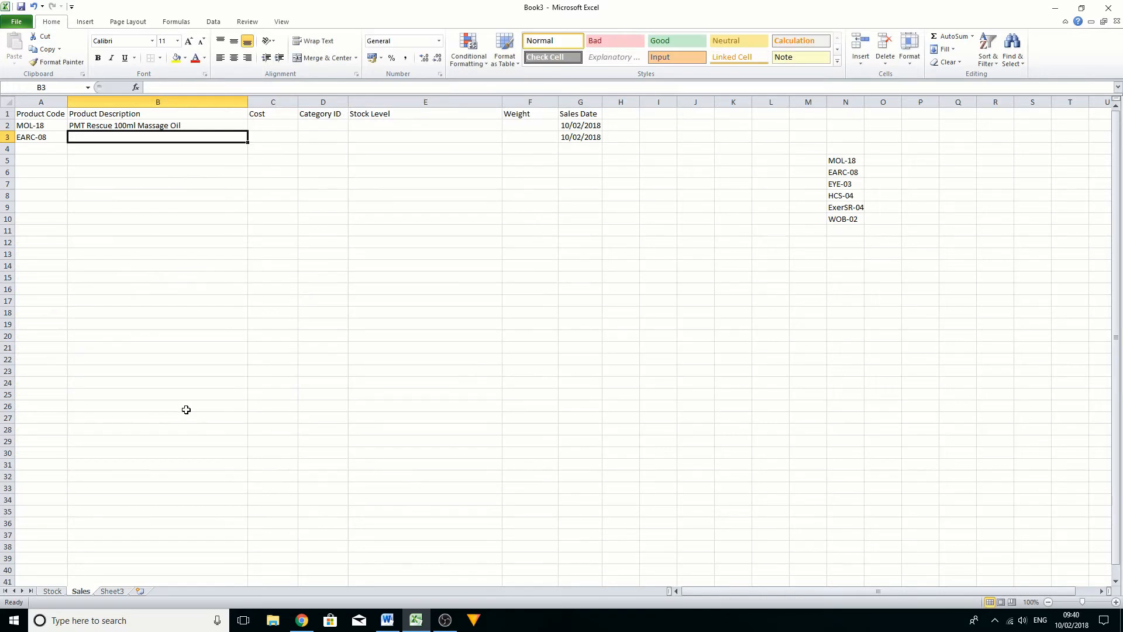
Review the VLOOKUP formula in B2 against its lookup value in A2 and its table range A2:B34 on the Stock sheet.
left_click(120, 124)
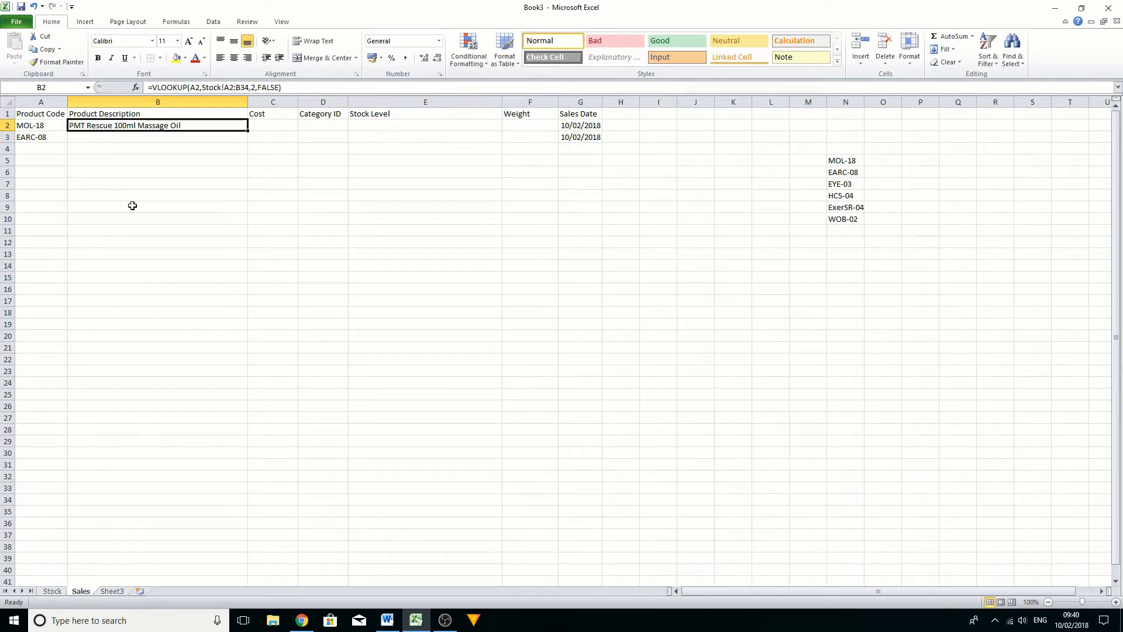
left_click(33, 126)
left_click(109, 122)
left_click(54, 590)
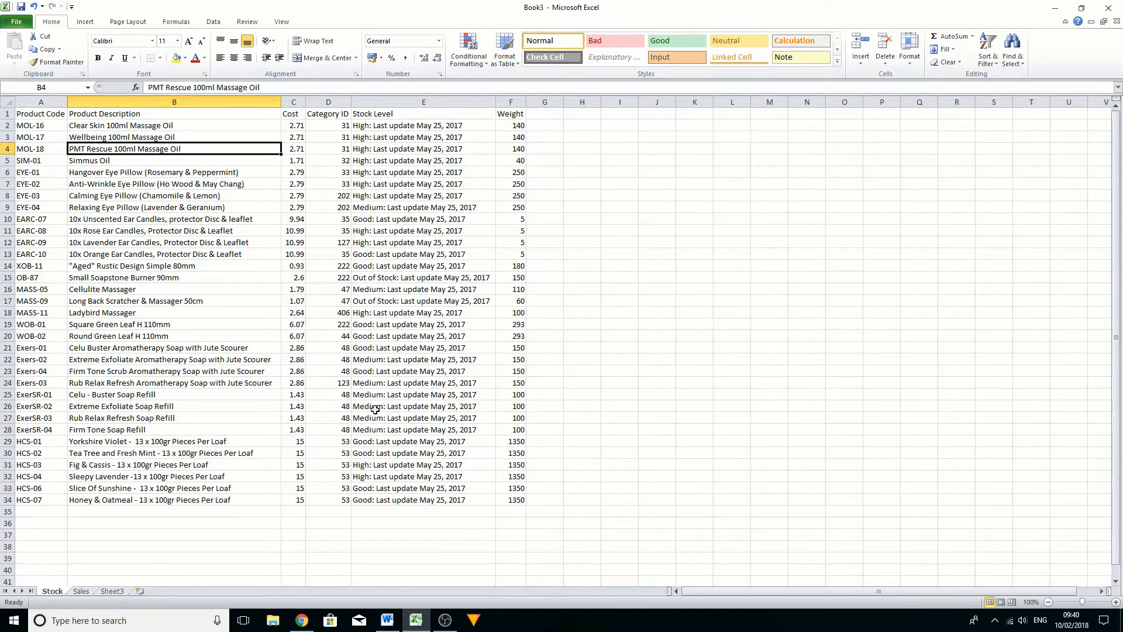
left_click(33, 125)
left_click_drag(62, 127, 120, 501)
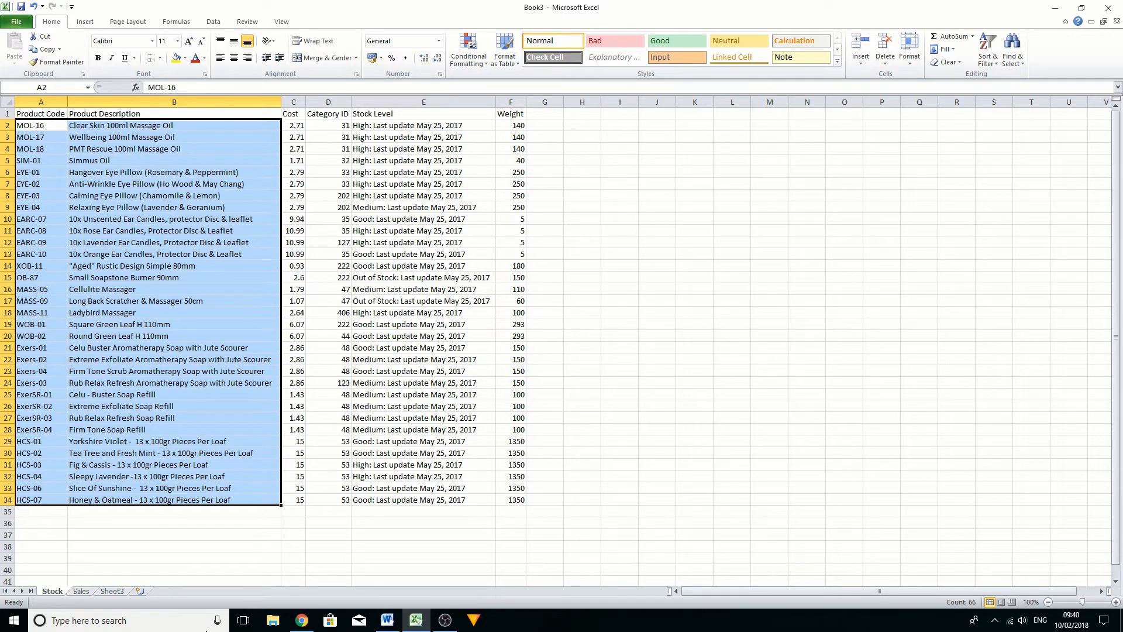
left_click(81, 591)
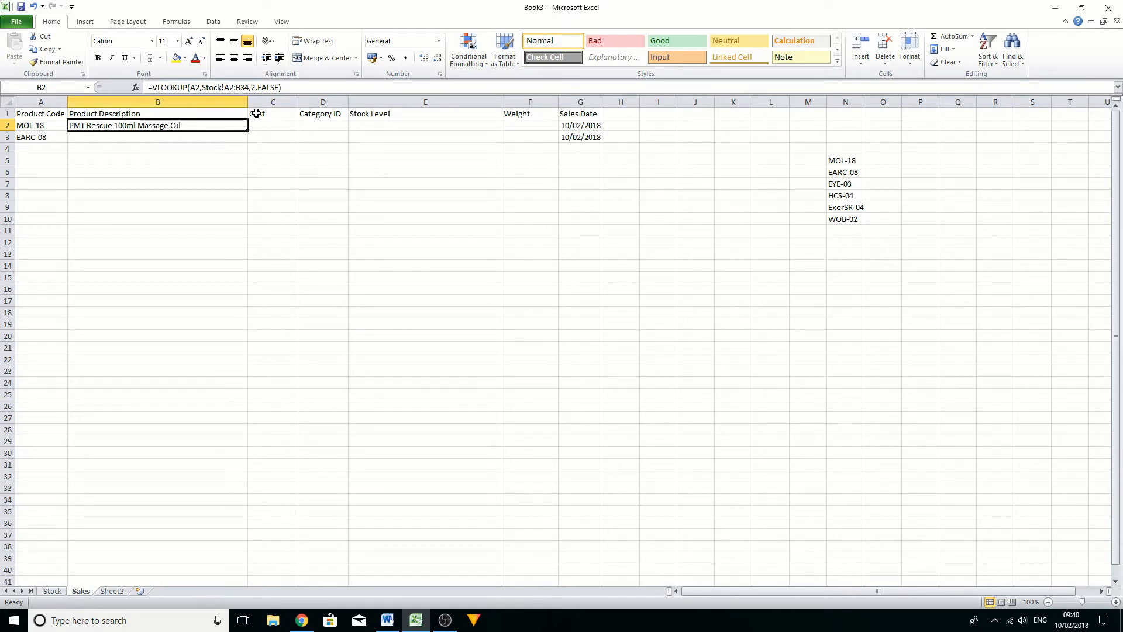
Examine which Stock sheet columns the A2:B34 lookup range covers, compared with the Cost column and the whole product table.
left_click(51, 592)
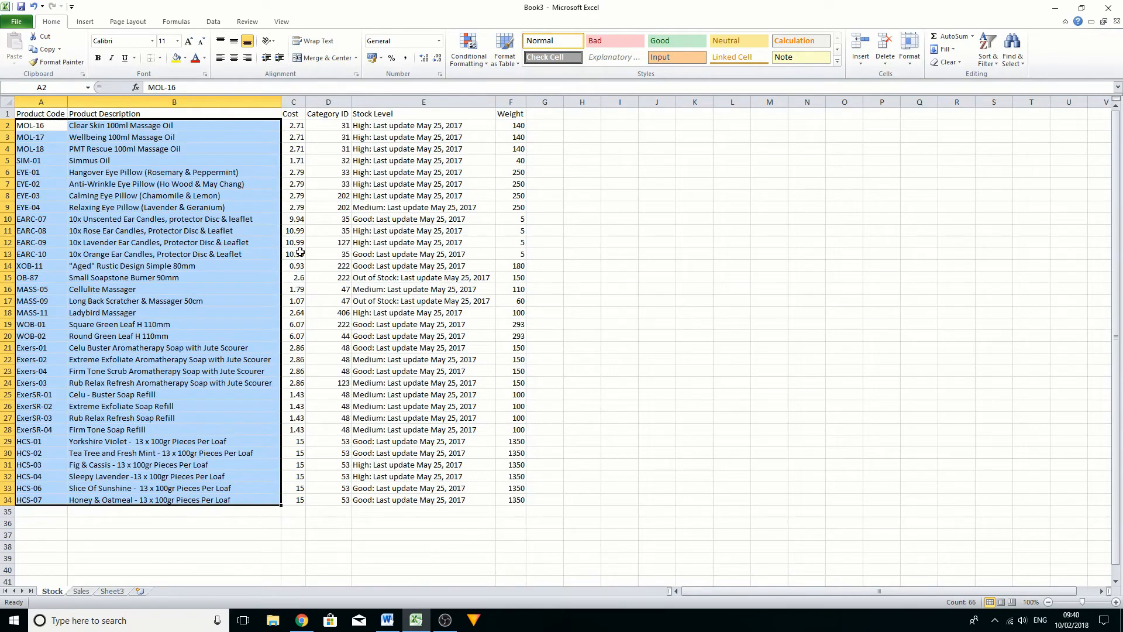
left_click(298, 253)
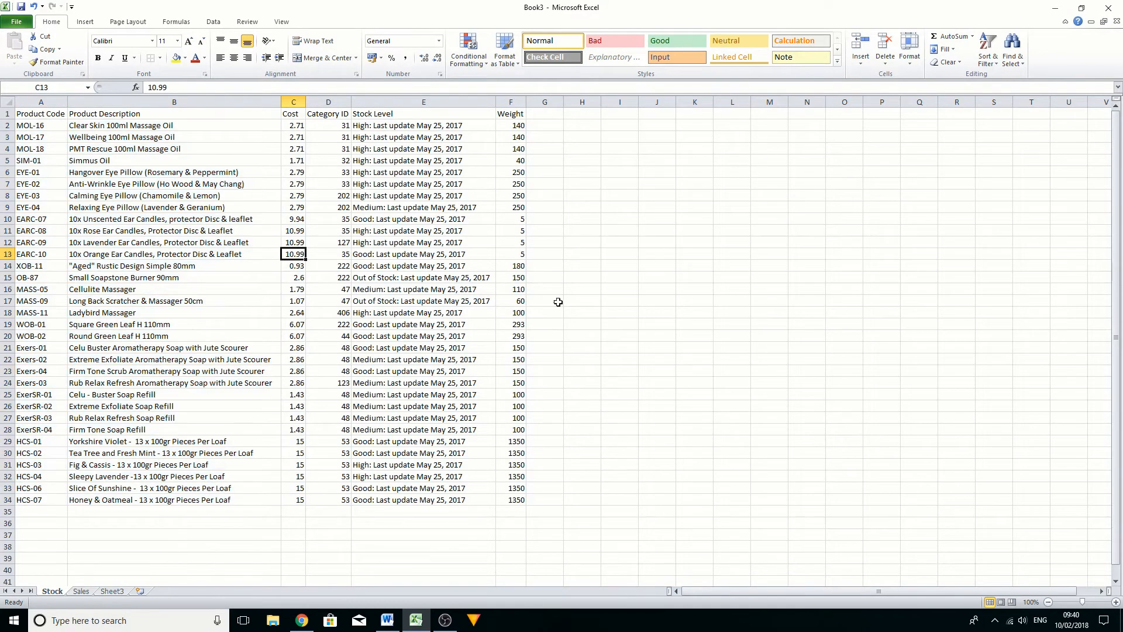
left_click(31, 125)
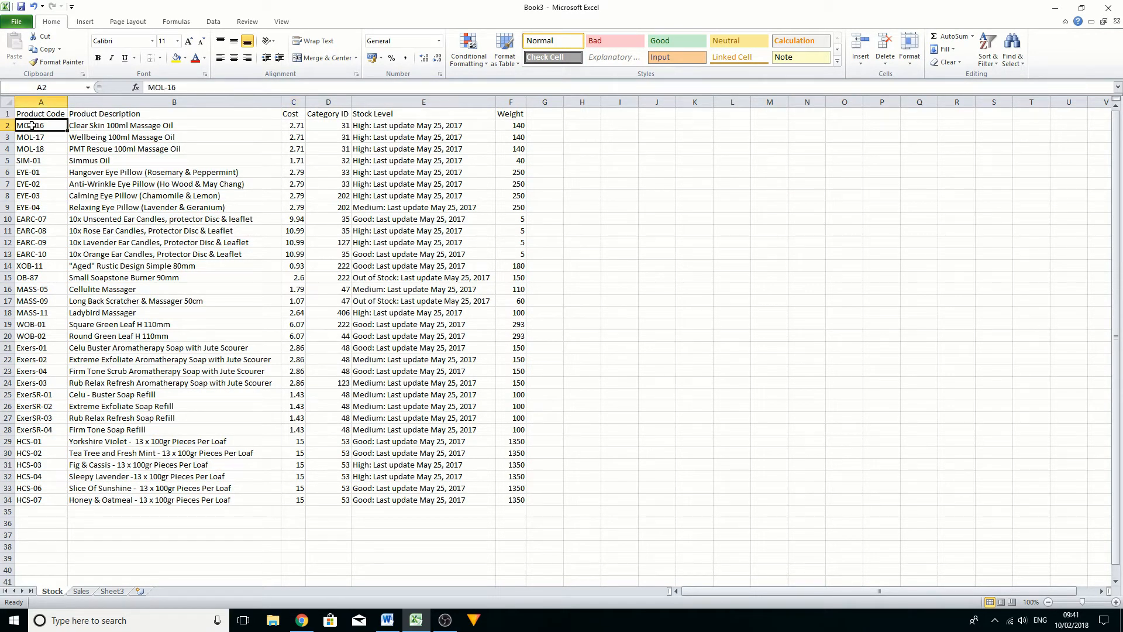
left_click_drag(31, 126, 515, 497)
left_click(41, 126)
left_click_drag(41, 125, 121, 499)
left_click_drag(293, 124, 296, 498)
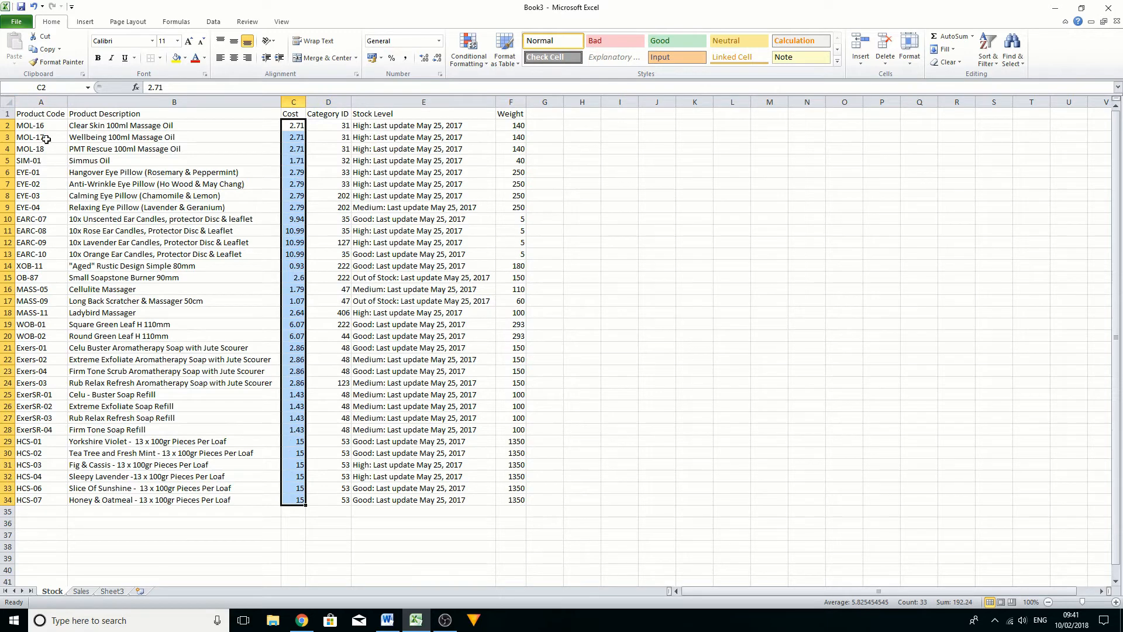
Name the range A2:F34 on the Stock sheet StockCat and reselect it to check the name.
left_click_drag(37, 125, 510, 499)
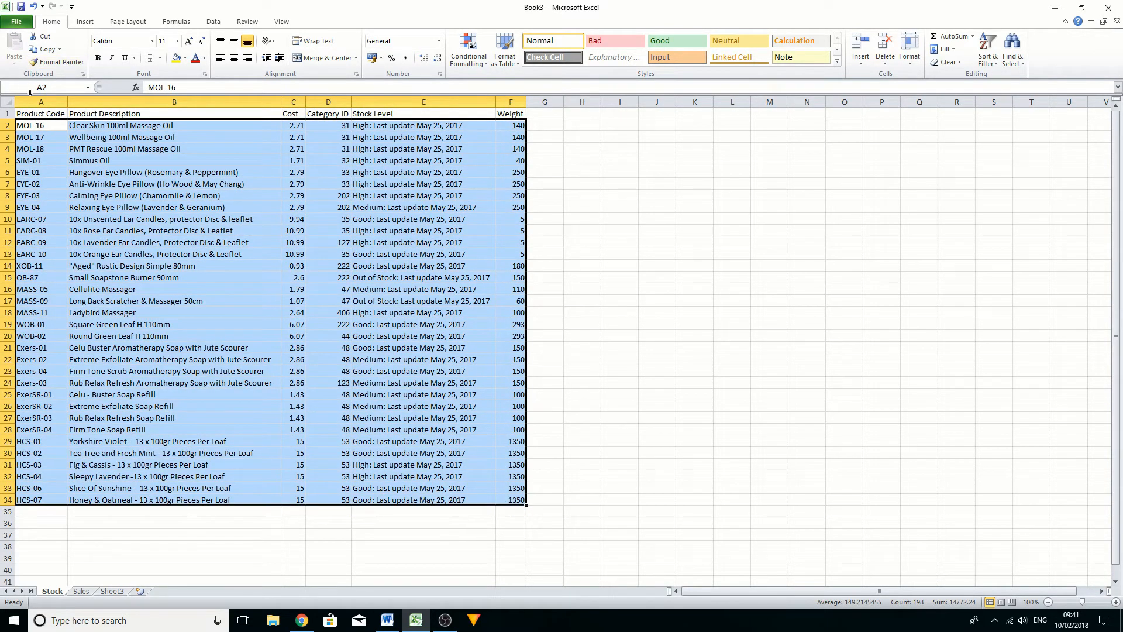
left_click(56, 86)
type("StockCat")
key("Return")
left_click(127, 172)
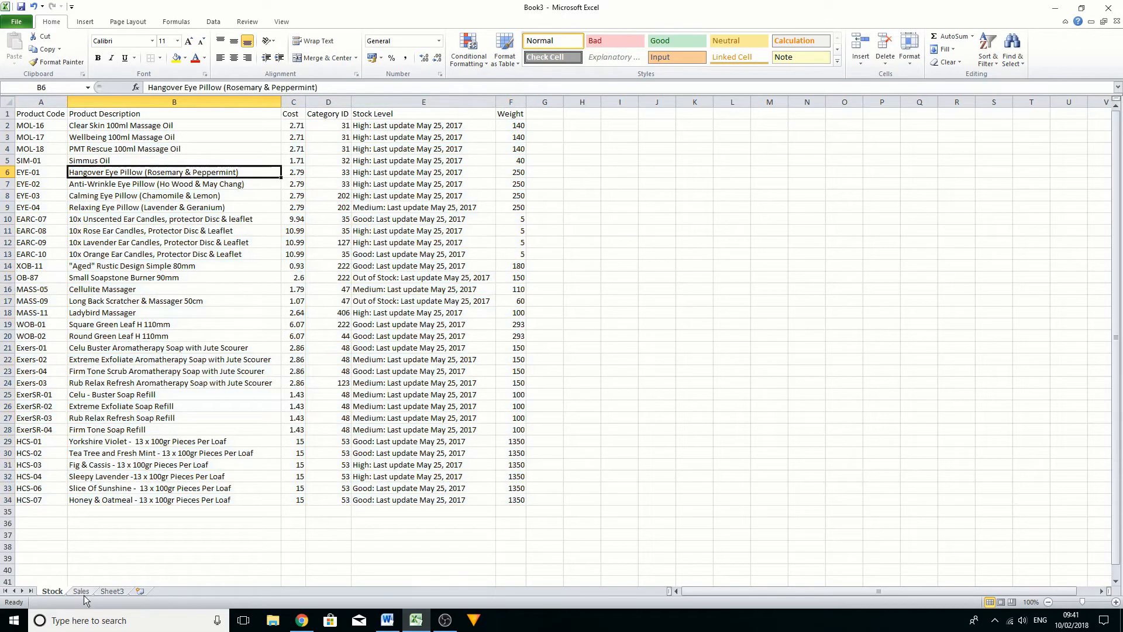
left_click_drag(27, 125, 510, 500)
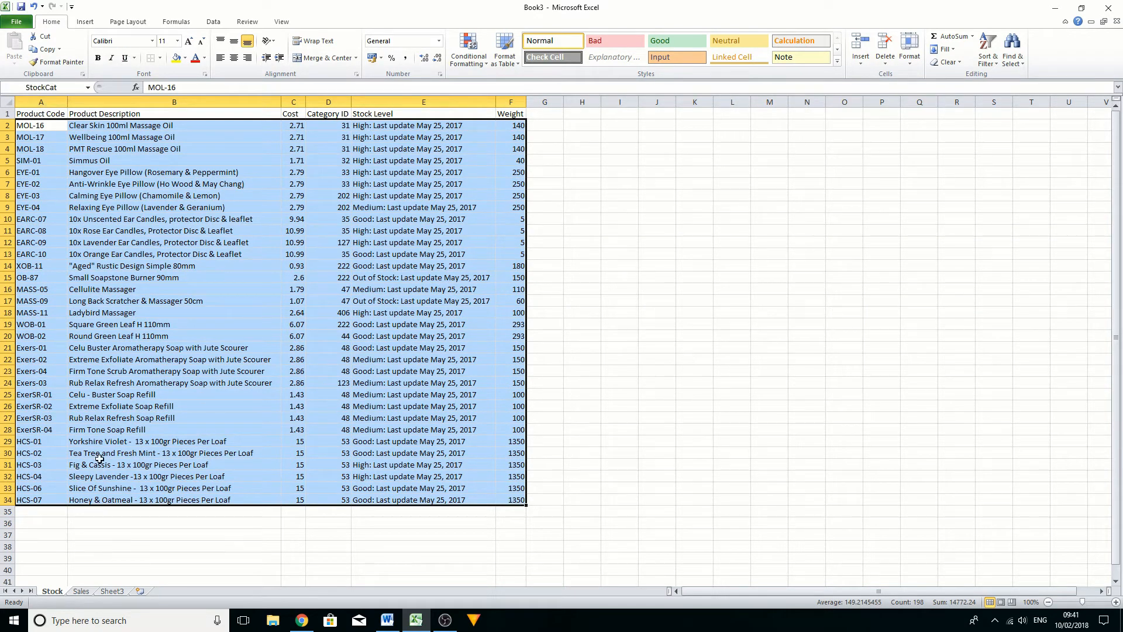
left_click(259, 210)
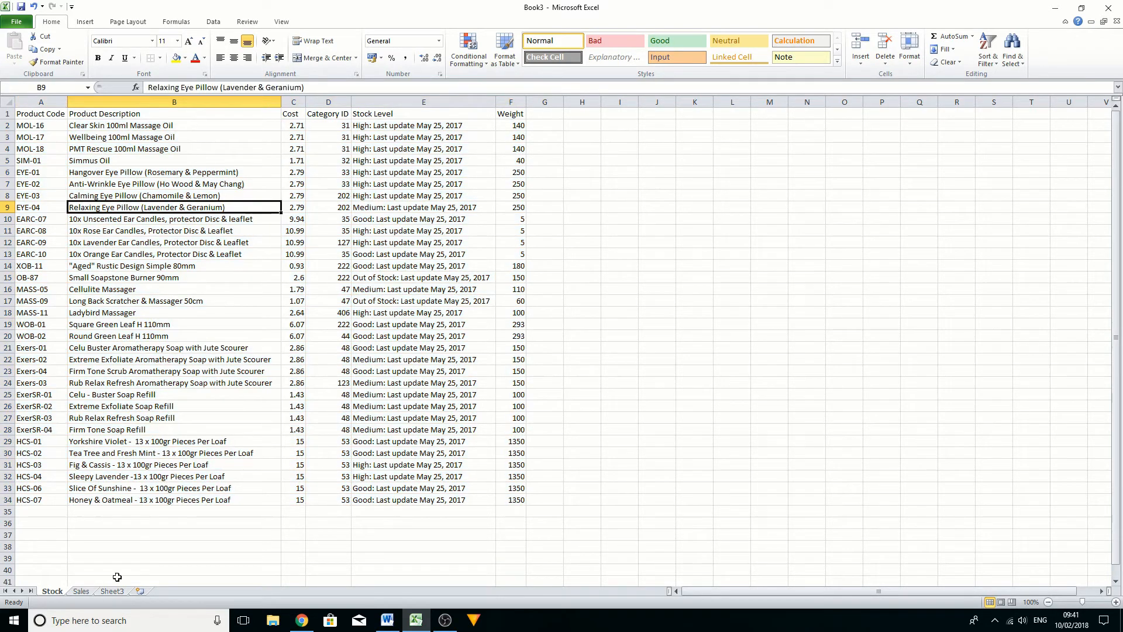
Replace the formula in B2 of the Sales sheet with =VLOOKUP(A2,StockCat,2,FALSE), using the named range as the table.
left_click(80, 592)
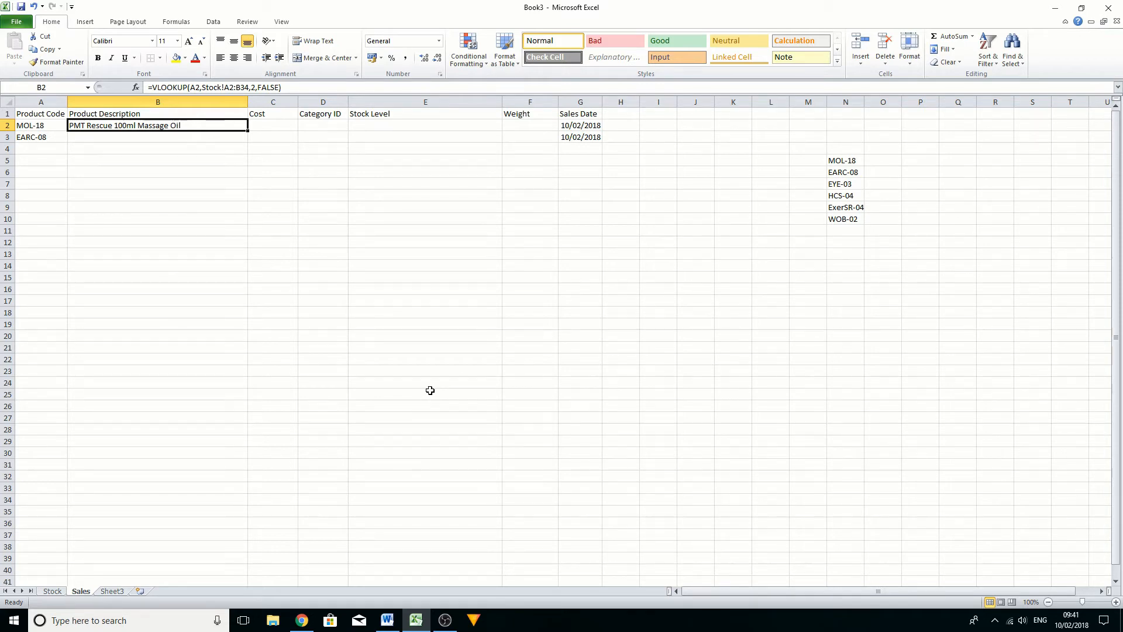
left_click(50, 591)
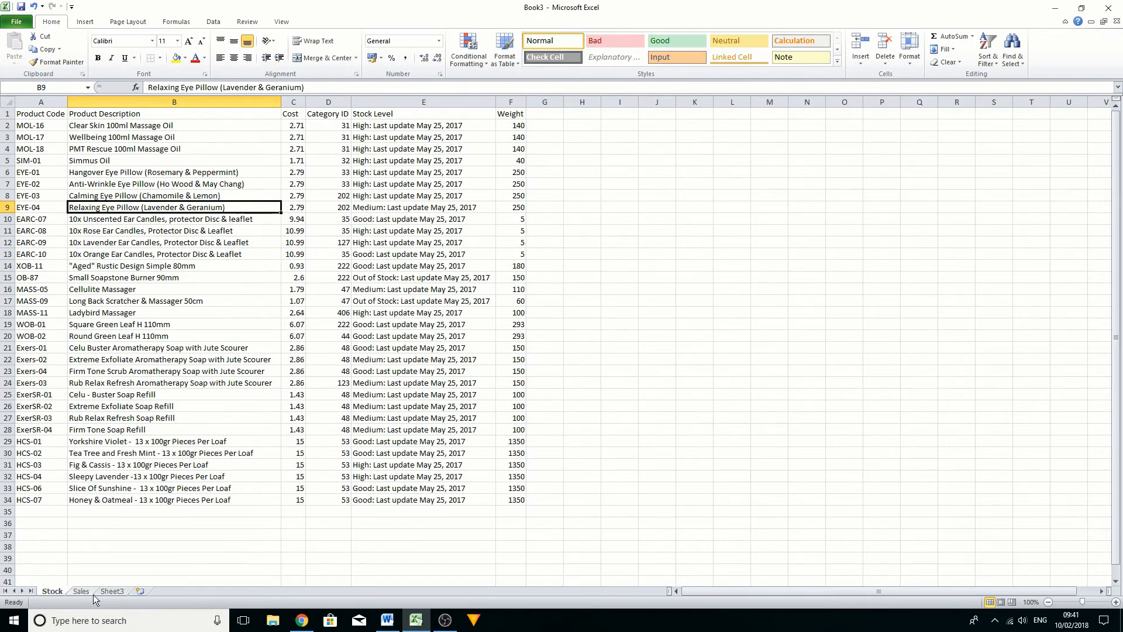
left_click(81, 591)
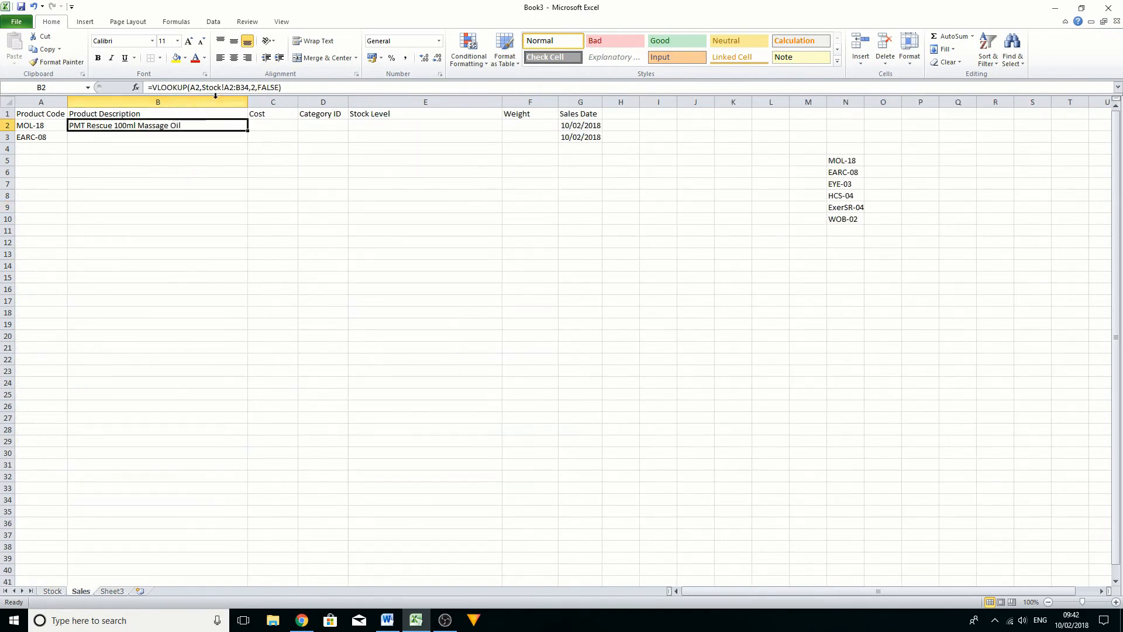
type("=")
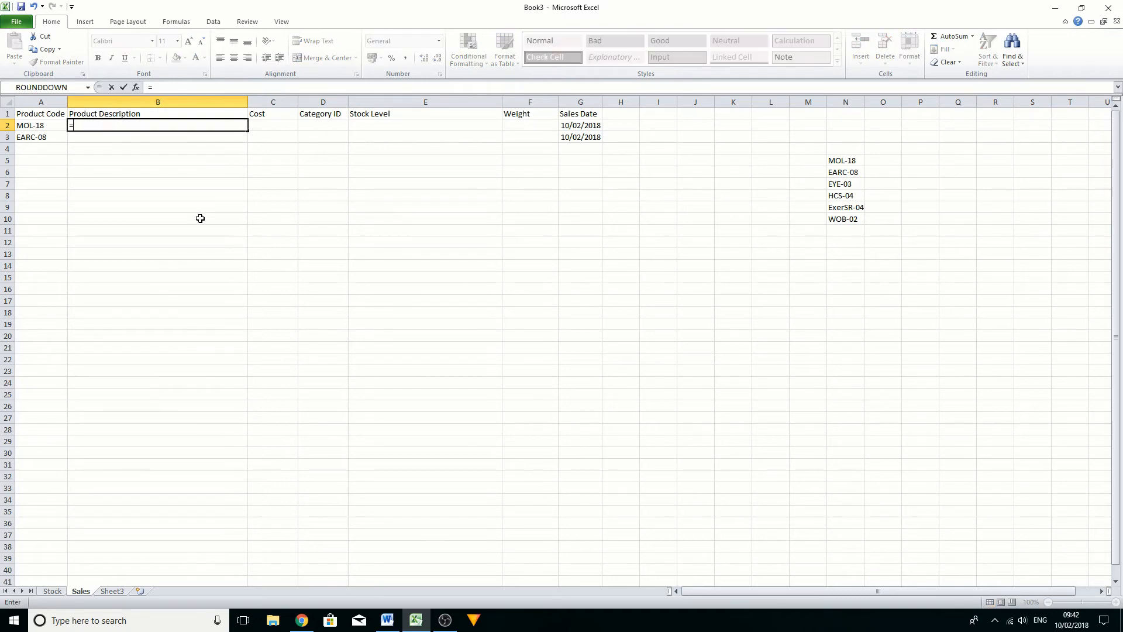
type("vlookup(")
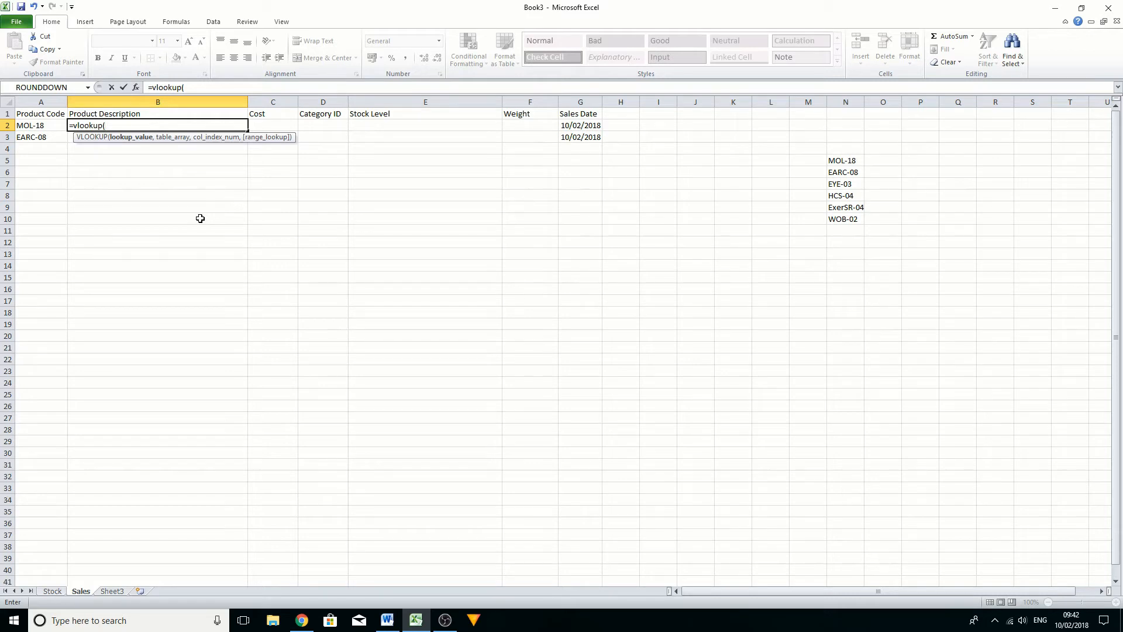
type("a")
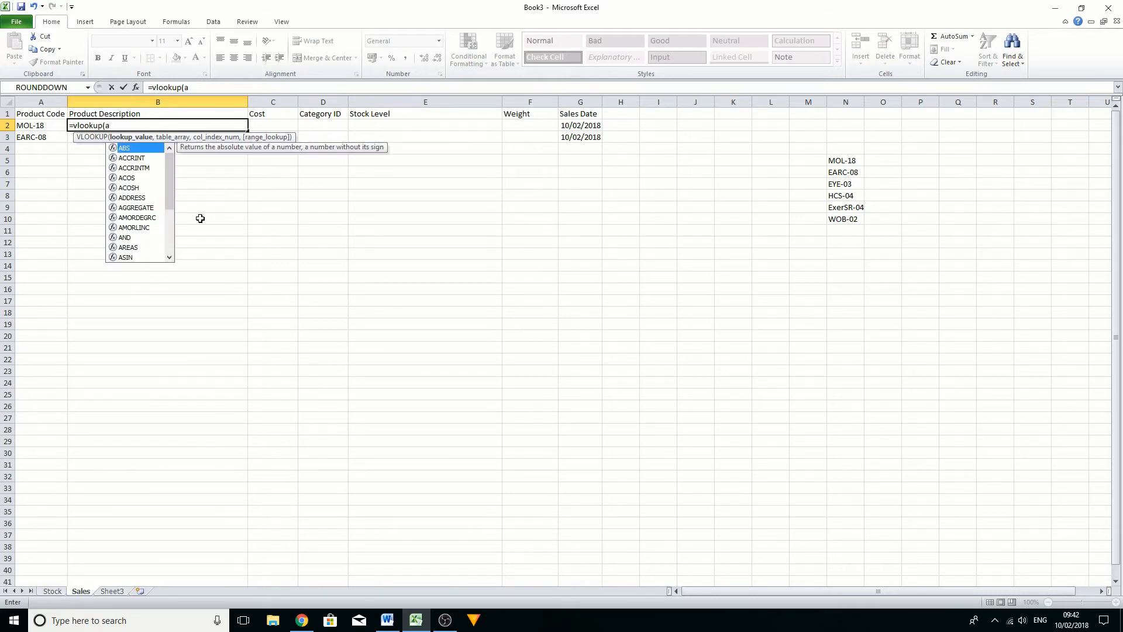
type("2,")
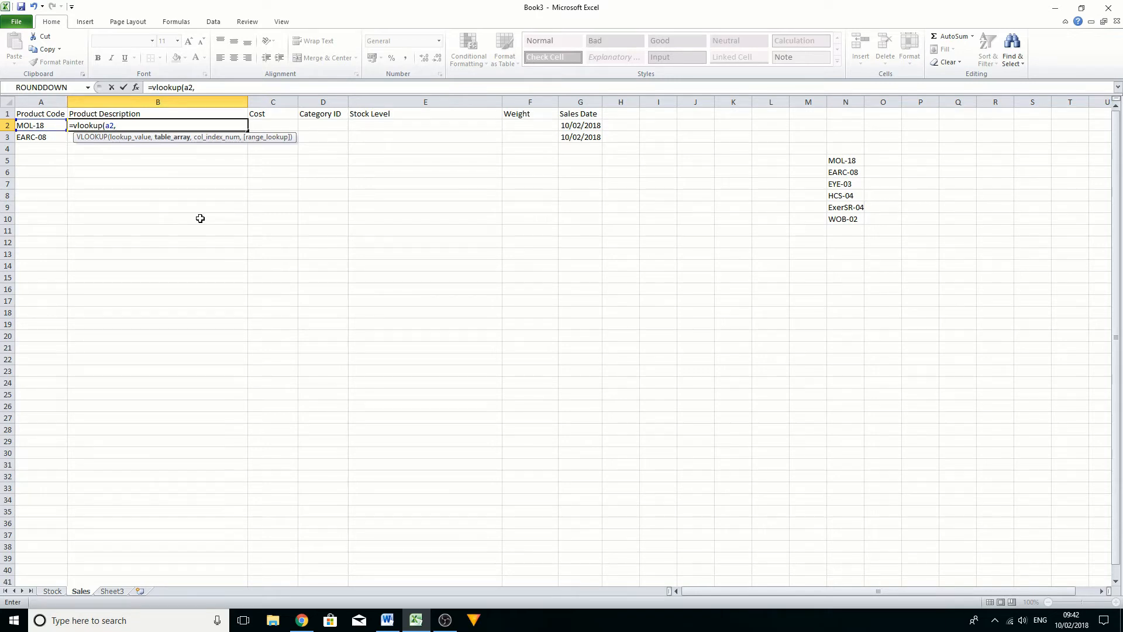
type("stock")
double_click(135, 148)
type(",2")
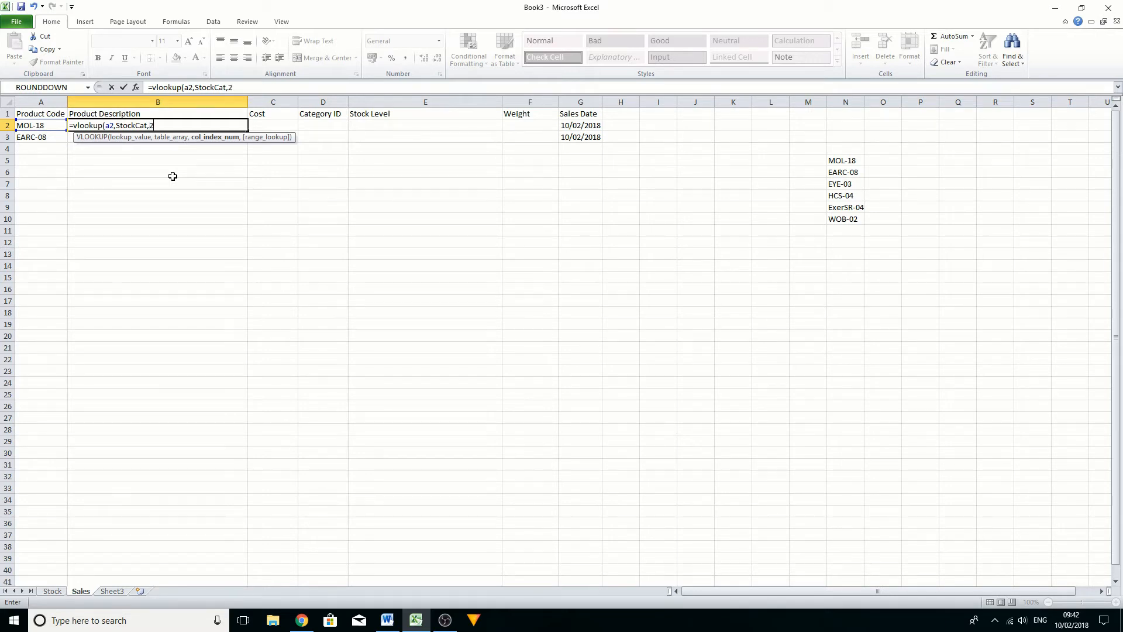
type(",")
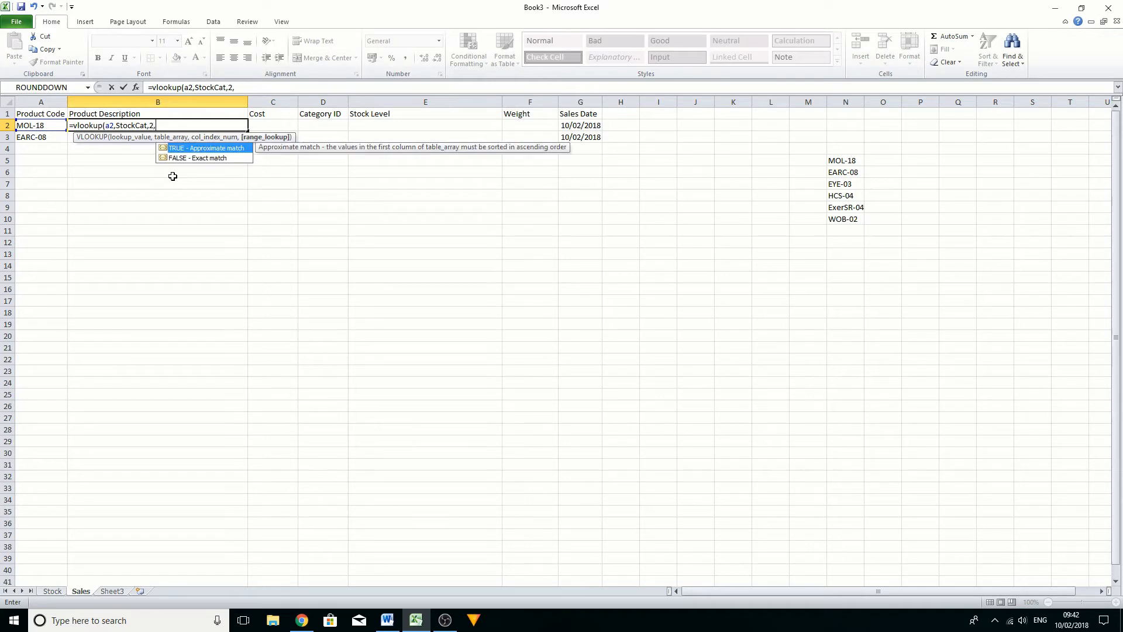
type("false)")
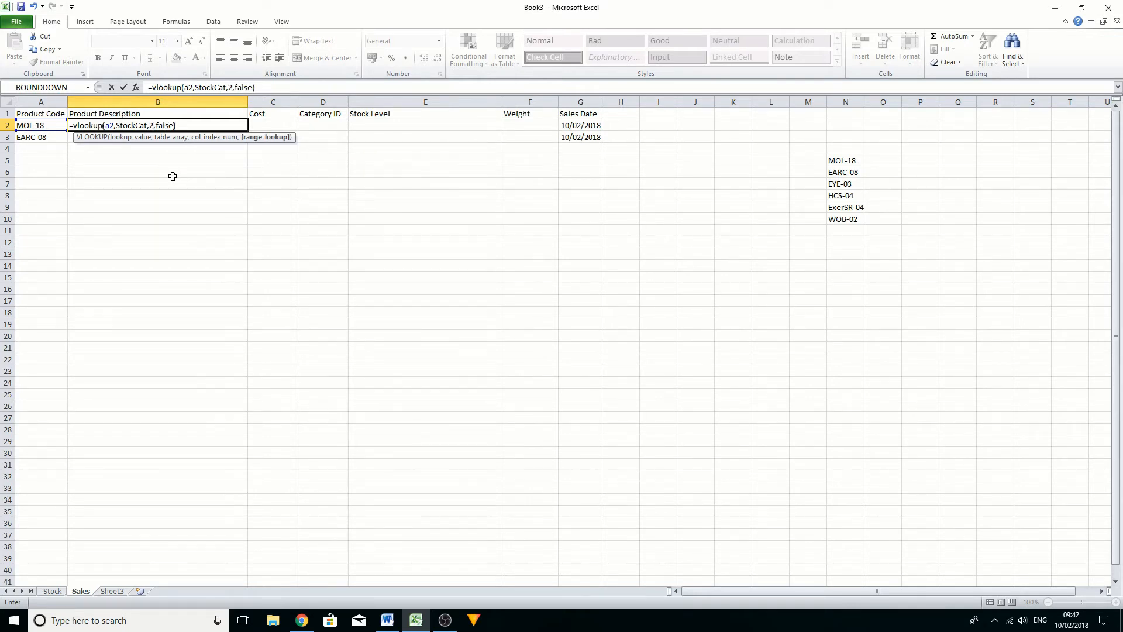
key("Return")
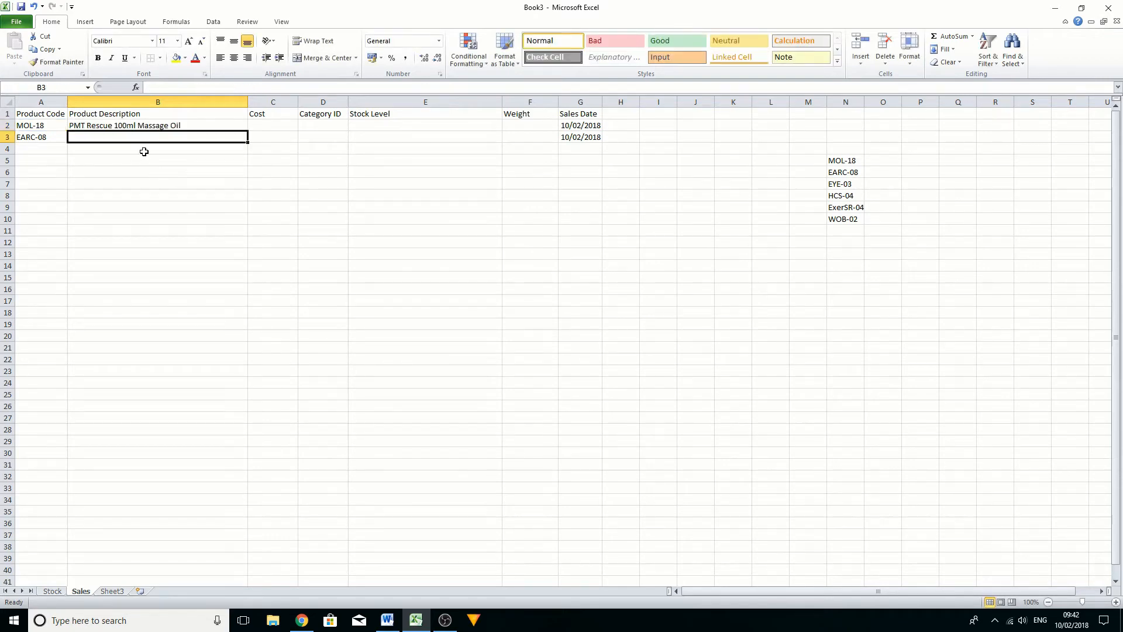
Copy the six product codes from N5:N10 into the Product Code column of the Sales sheet, starting at A2.
left_click(160, 125)
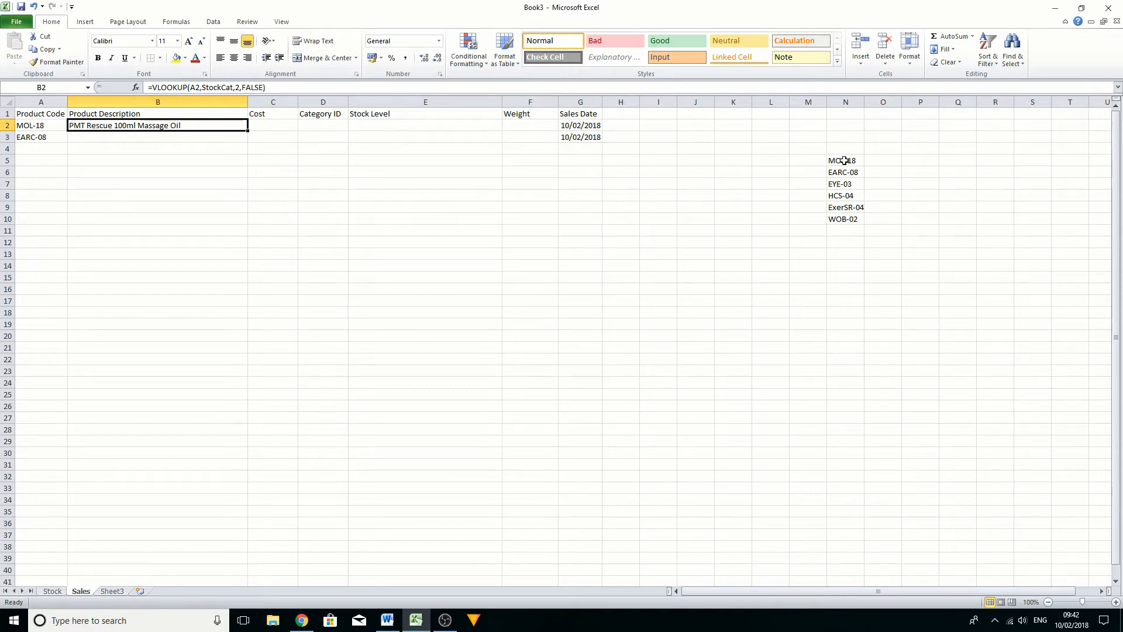
left_click_drag(842, 160, 842, 221)
right_click(839, 195)
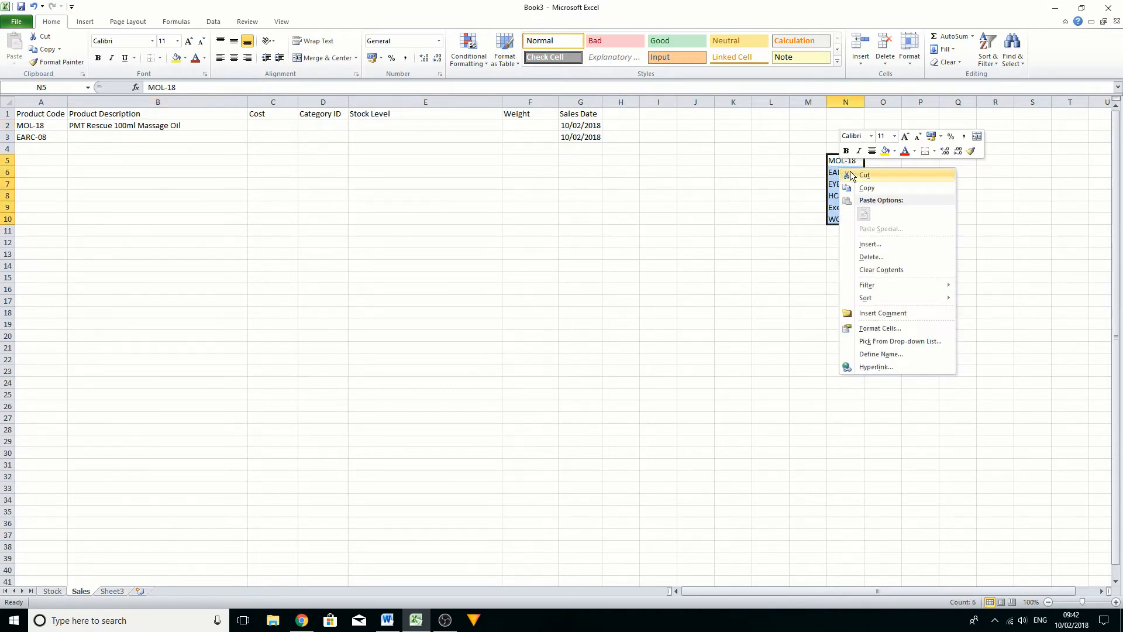
left_click(860, 183)
right_click(36, 126)
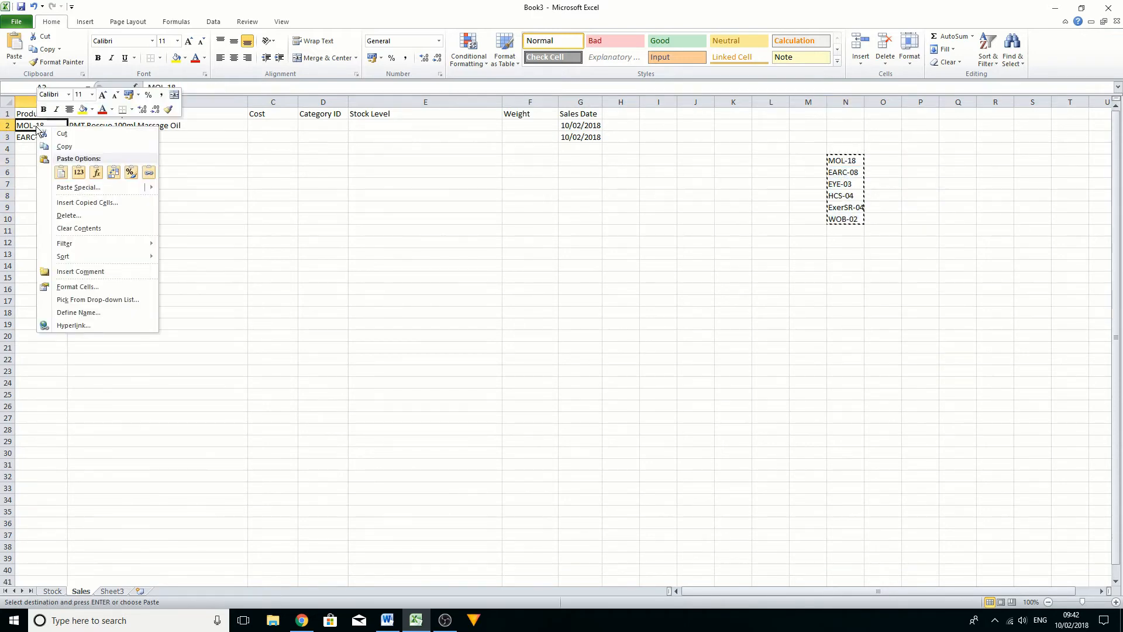
left_click(54, 170)
left_click(153, 257)
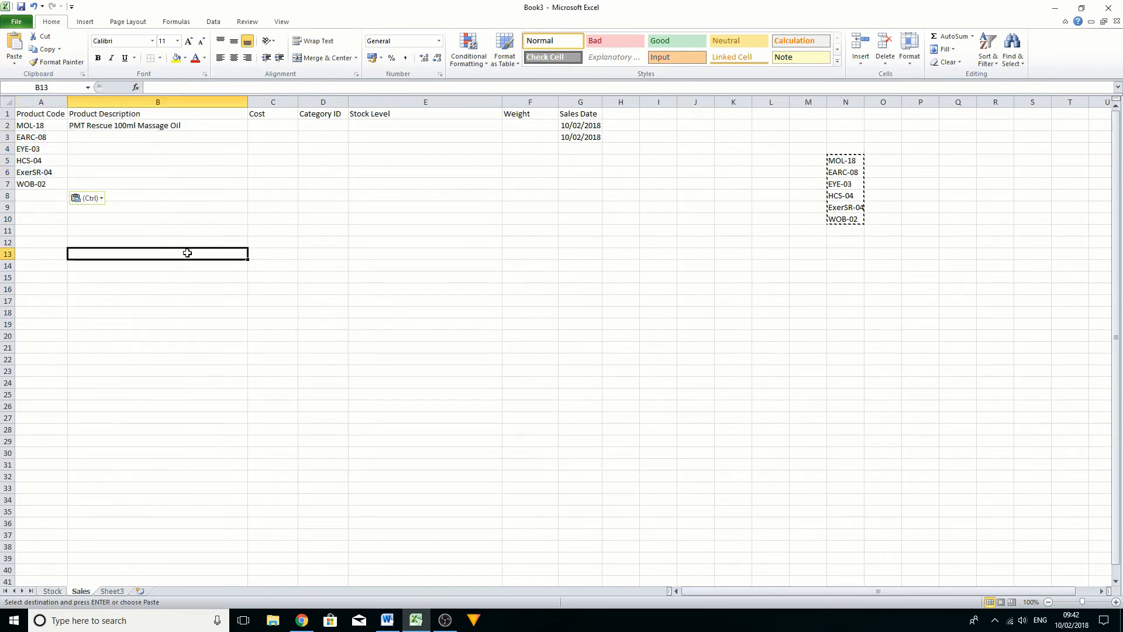
Fill the VLOOKUP formula in B2 down to B7, and fill it across row 2 to F2.
left_click(132, 129)
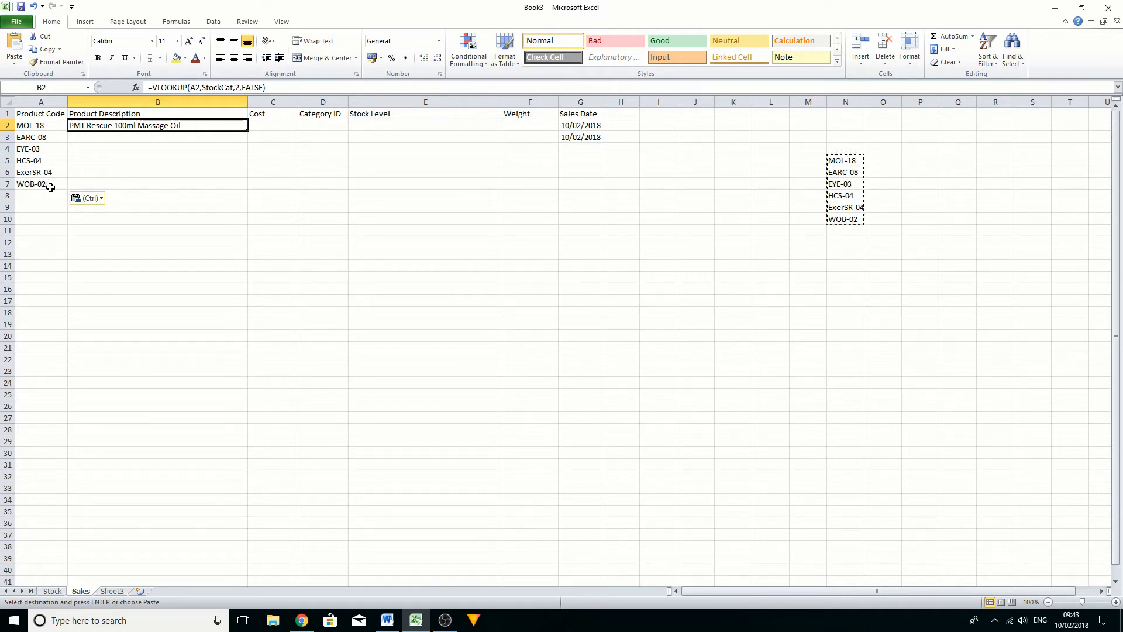
double_click(247, 131)
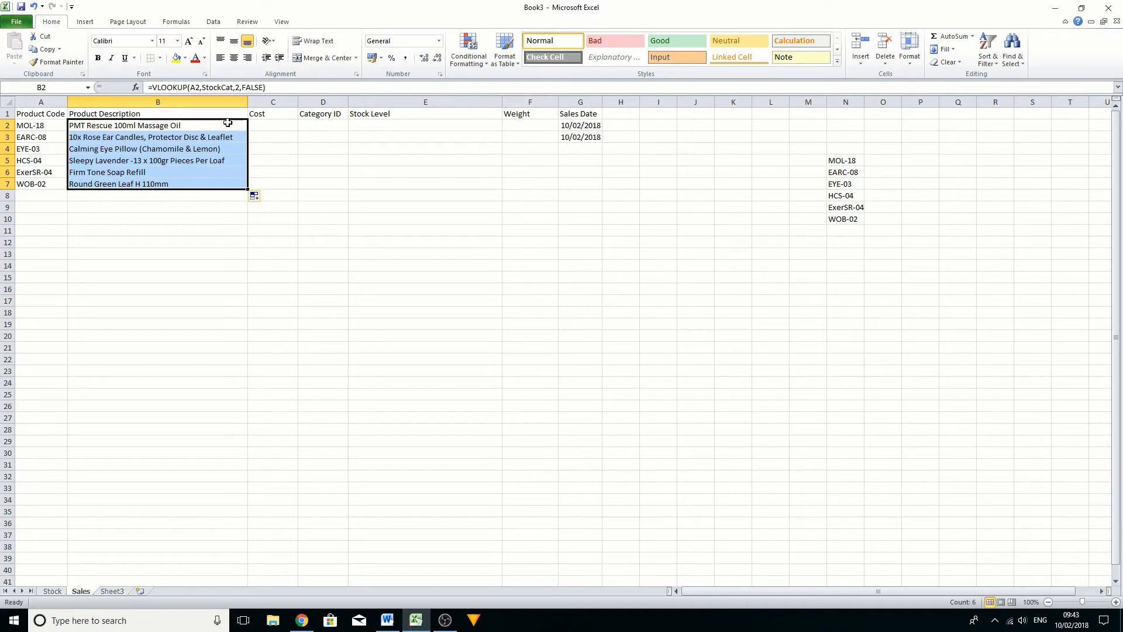
left_click(109, 124)
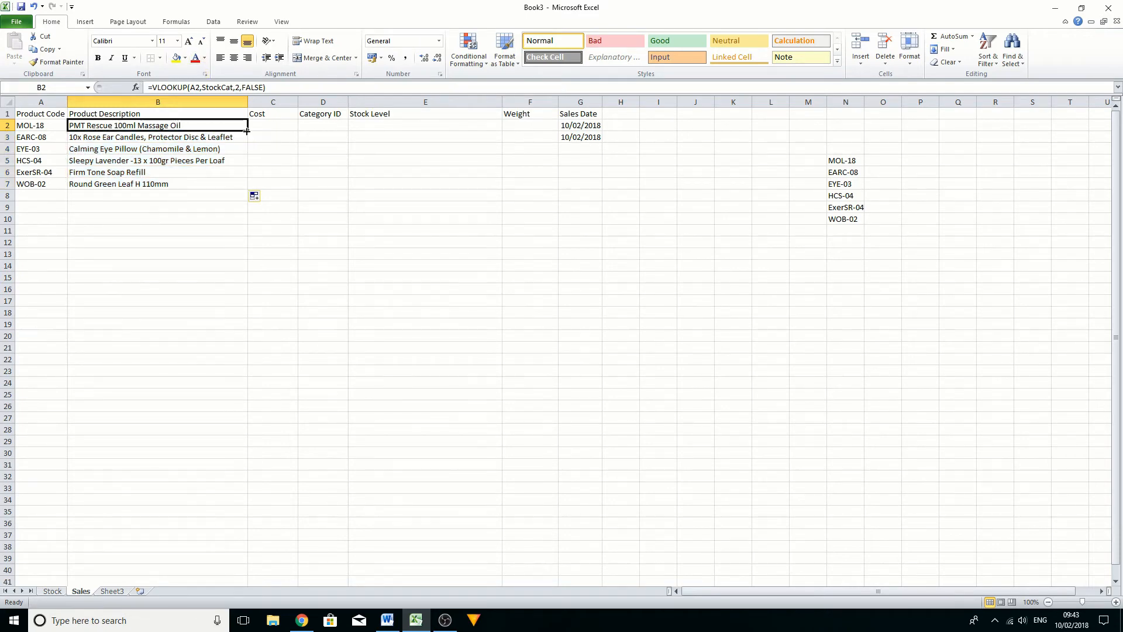
left_click_drag(250, 131, 536, 126)
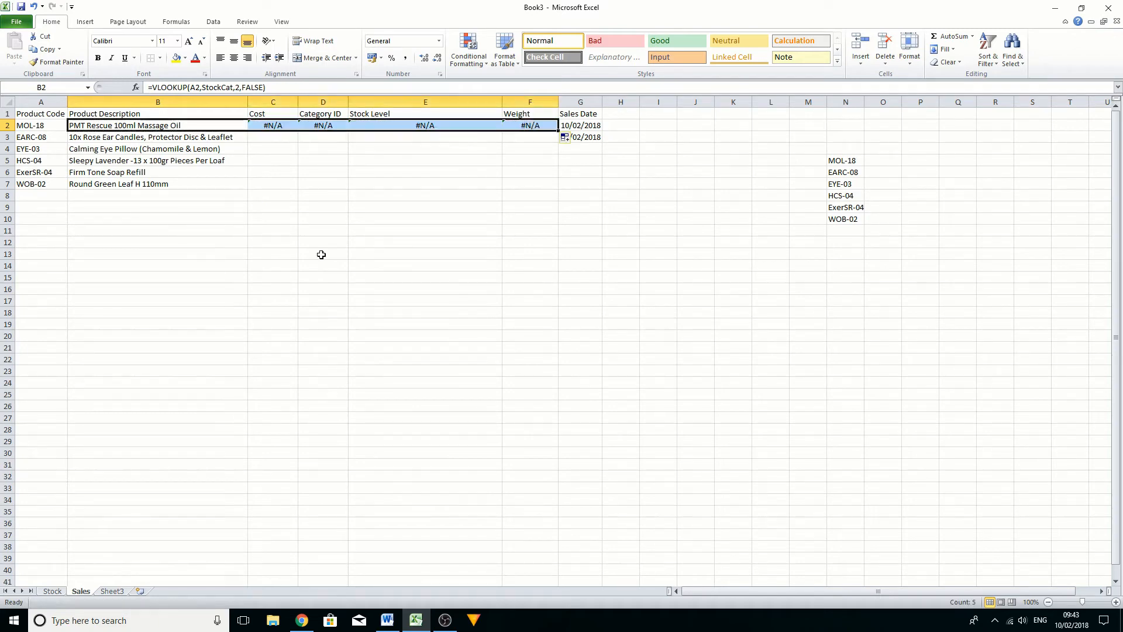
Compare the lookup references in the row 2 formulas from B2 across to E2.
left_click(282, 124)
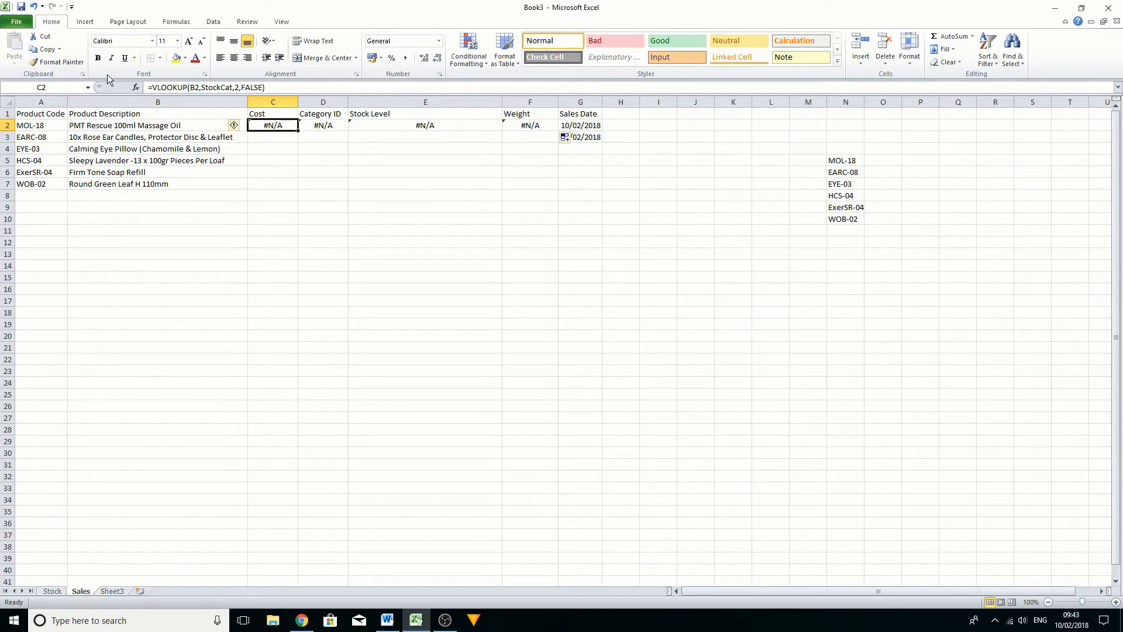
left_click(97, 126)
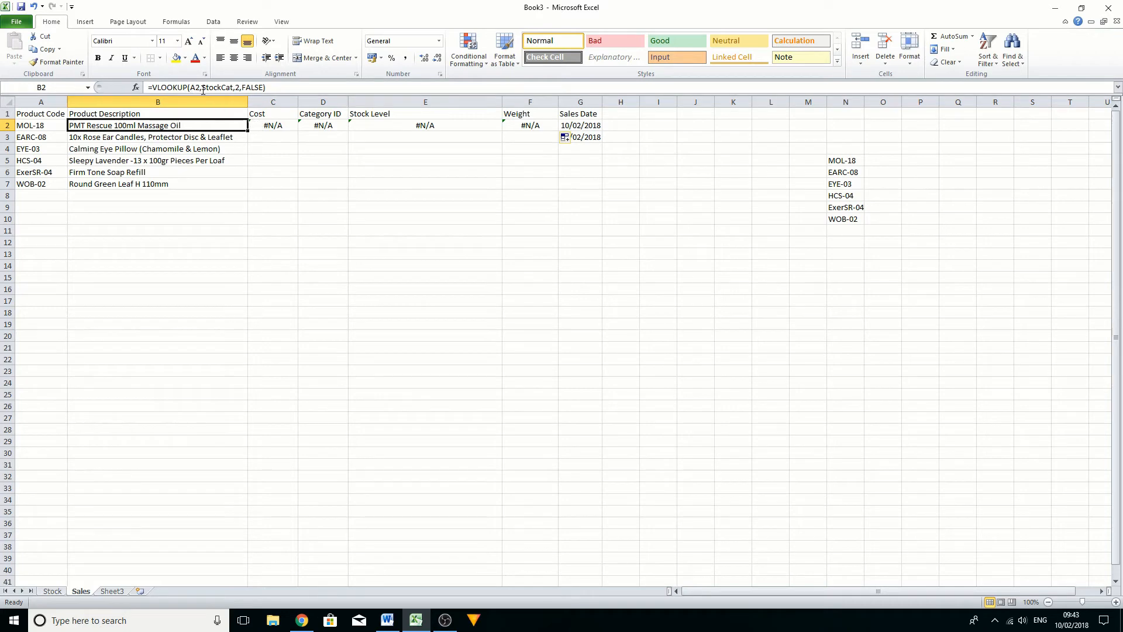
left_click(273, 125)
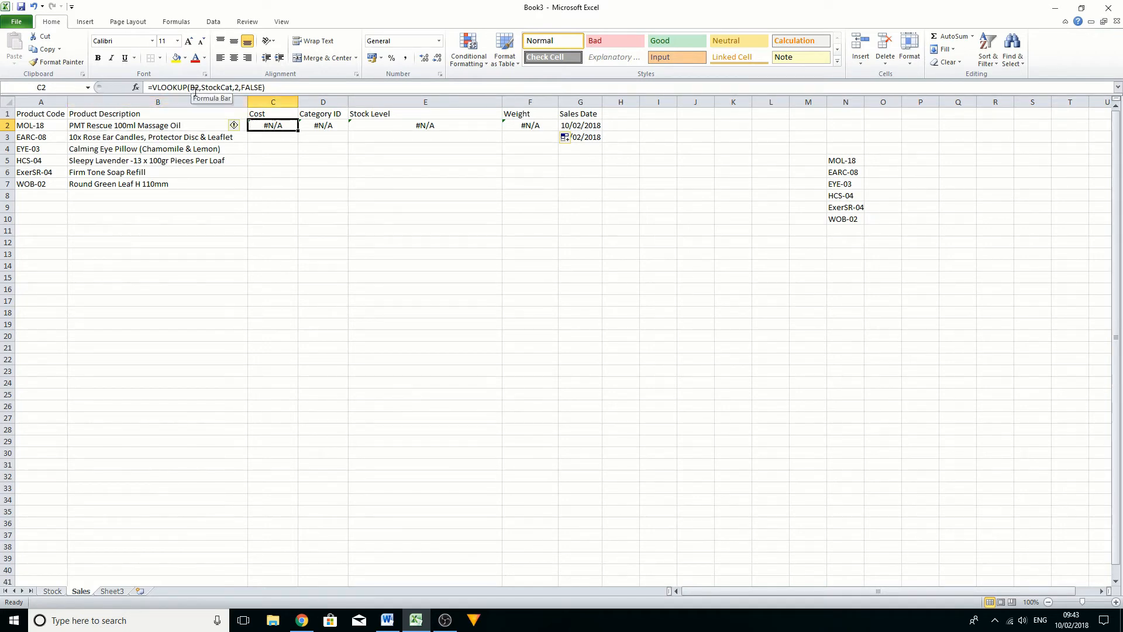
left_click(328, 125)
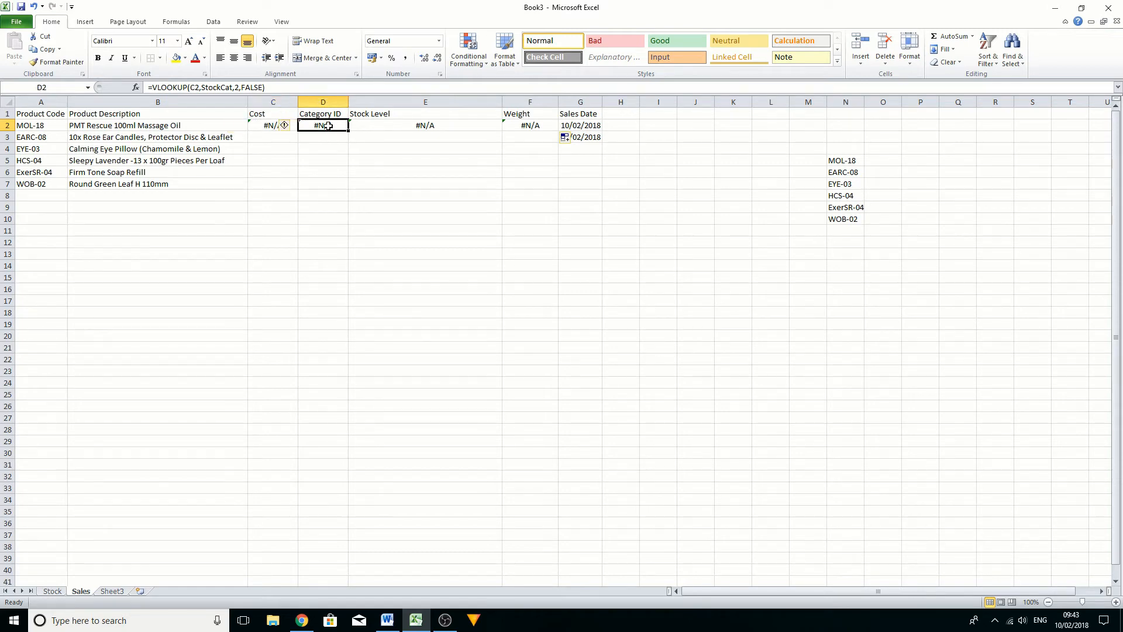
left_click(380, 125)
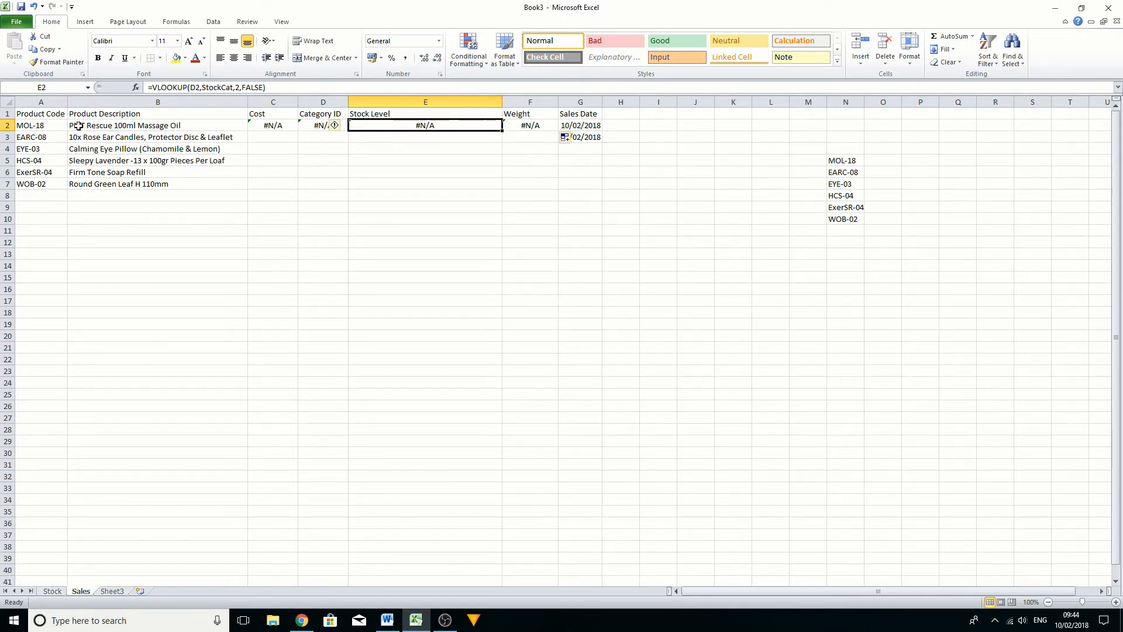
left_click(109, 126)
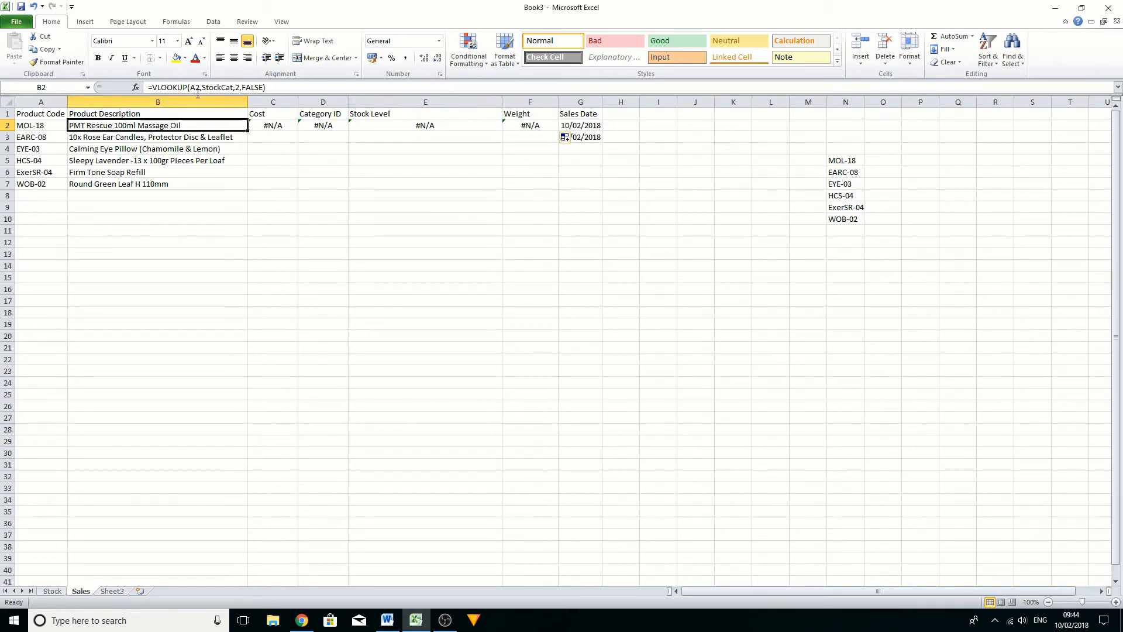
left_click(271, 125)
left_click(329, 128)
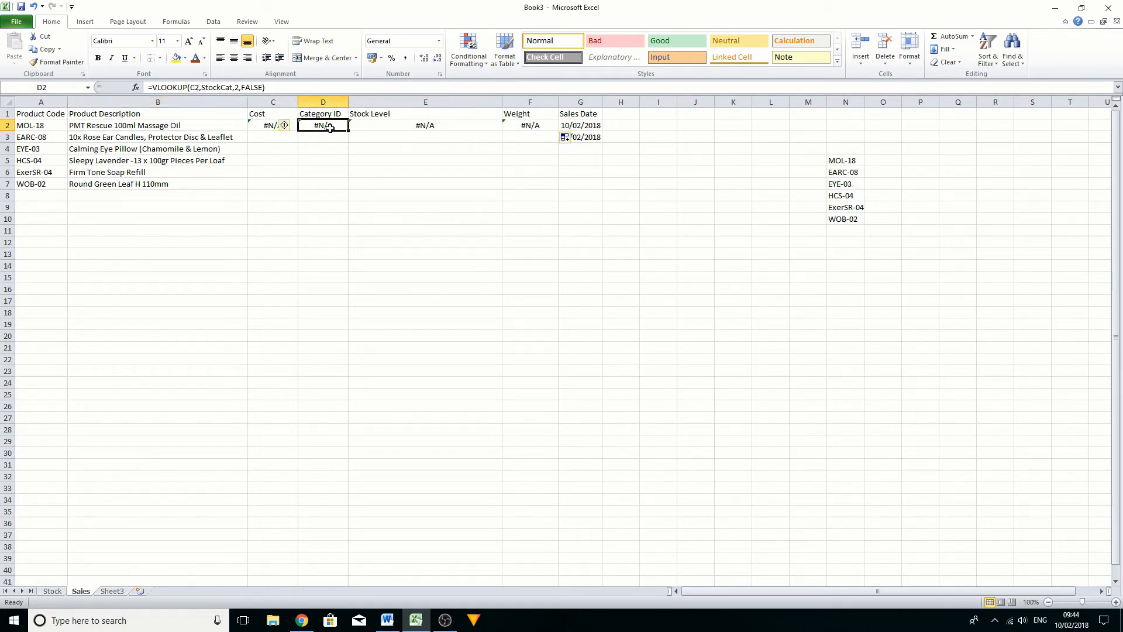
left_click(380, 125)
left_click(238, 123)
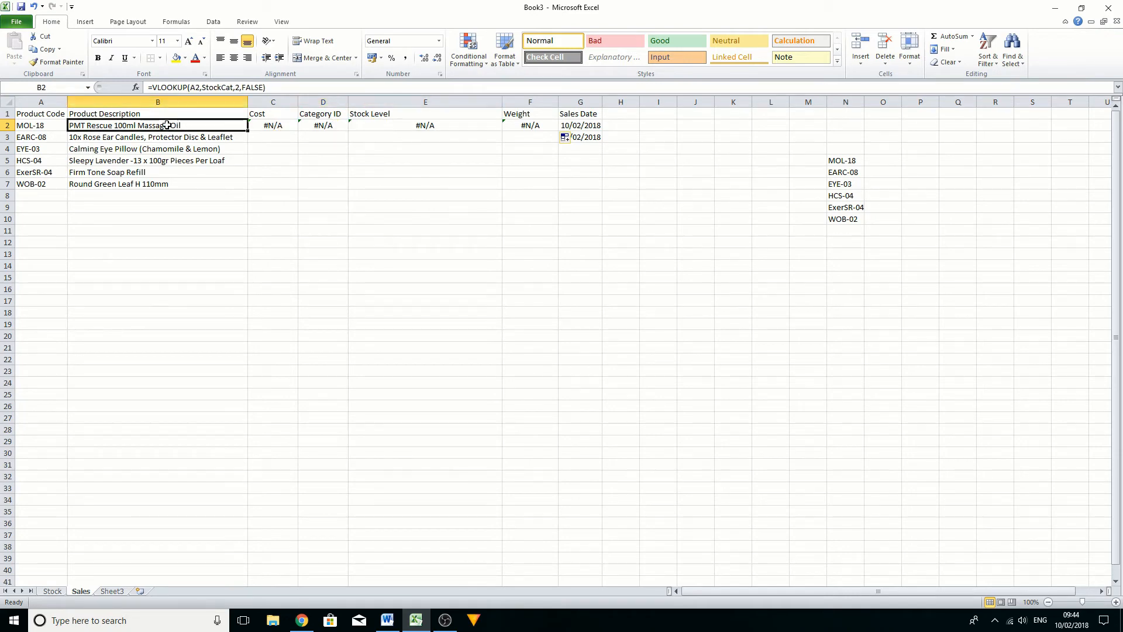
Check how the lookup reference changes down the Product Description formulas in B3:B7, compared with the formula in C2.
left_click(179, 138)
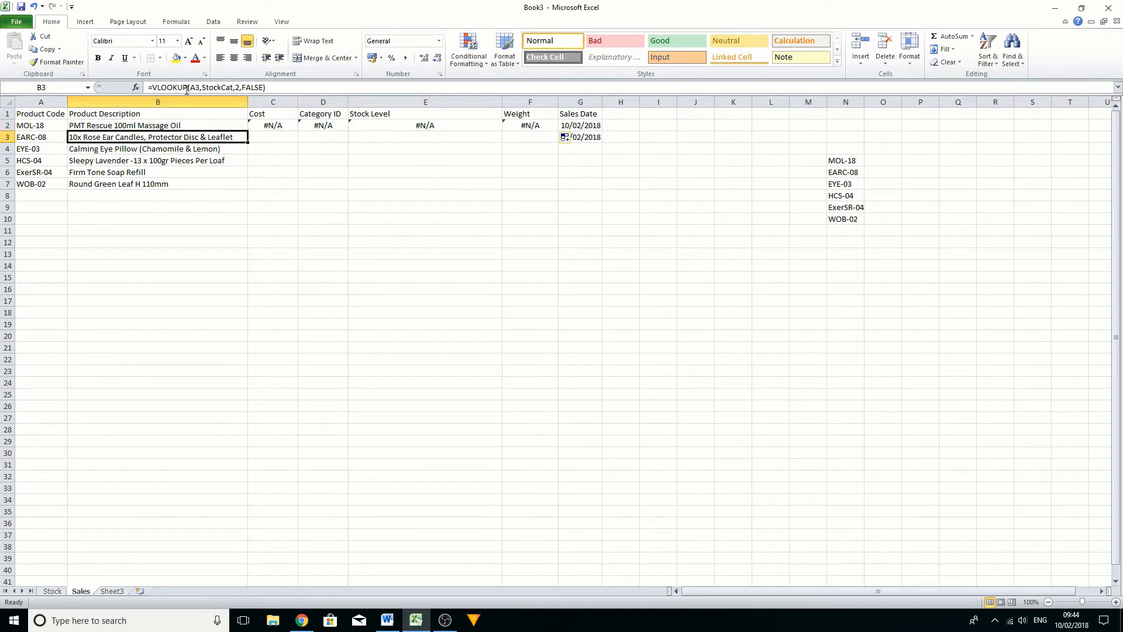
left_click(185, 146)
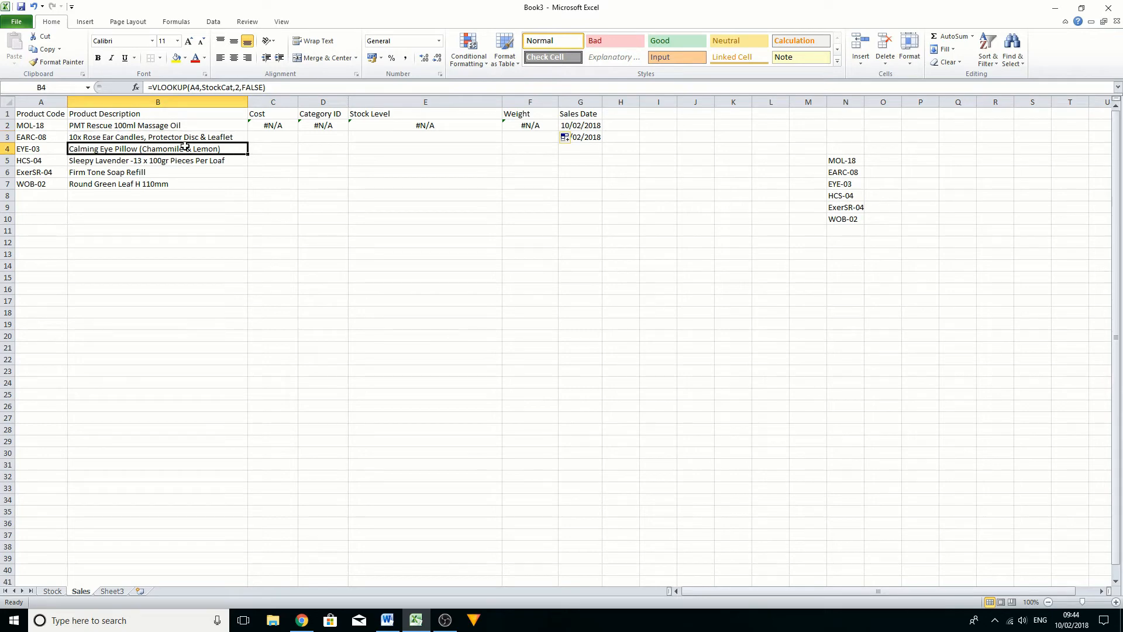
left_click(193, 159)
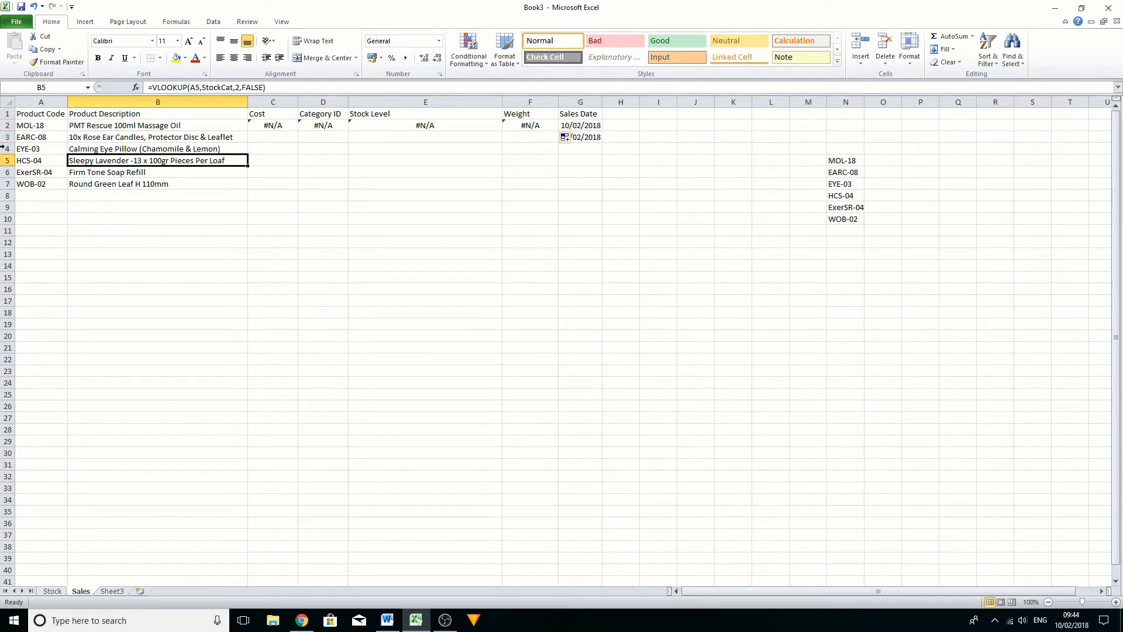
left_click(151, 173)
left_click(156, 185)
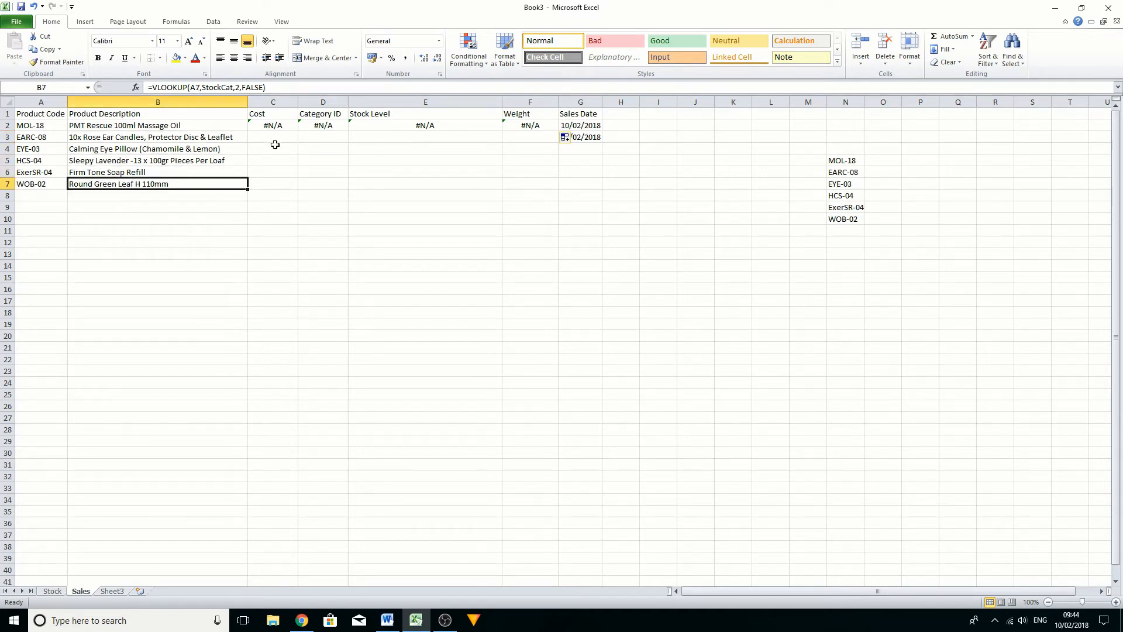
left_click(271, 126)
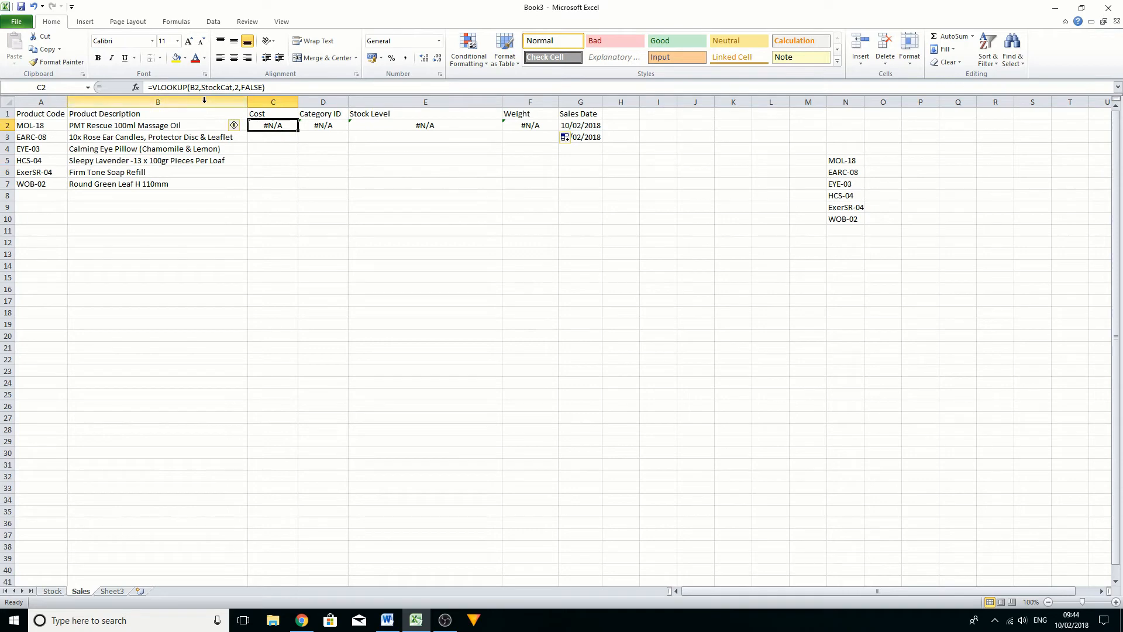
Lock the lookup value's column in B2 so its formula reads =VLOOKUP($A2,StockCat,2,FALSE).
left_click(181, 128)
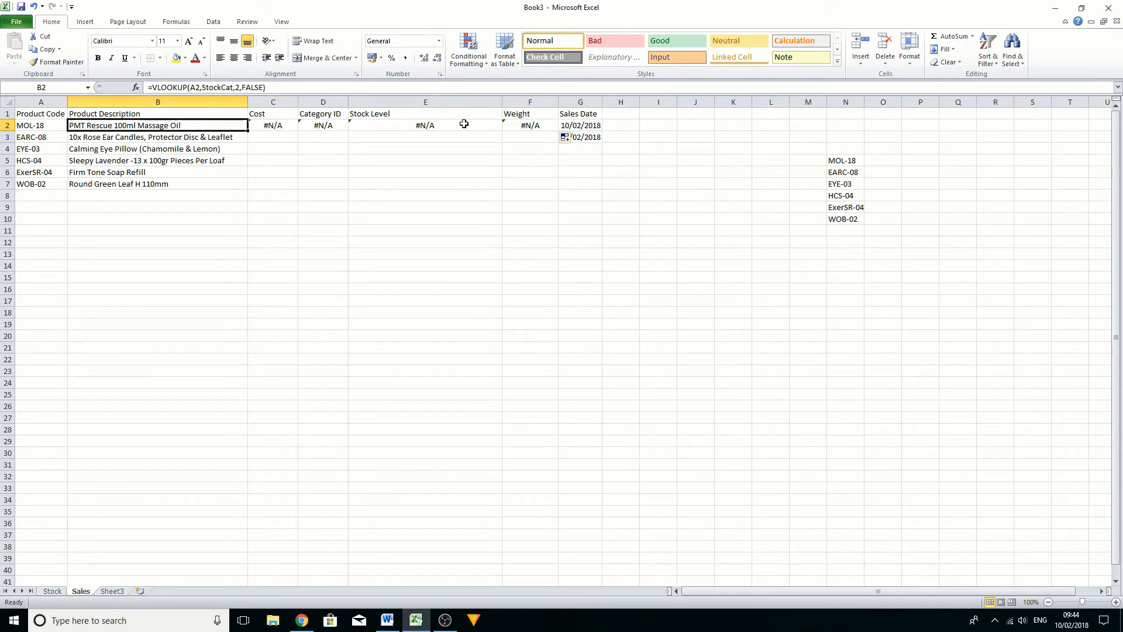
left_click(190, 87)
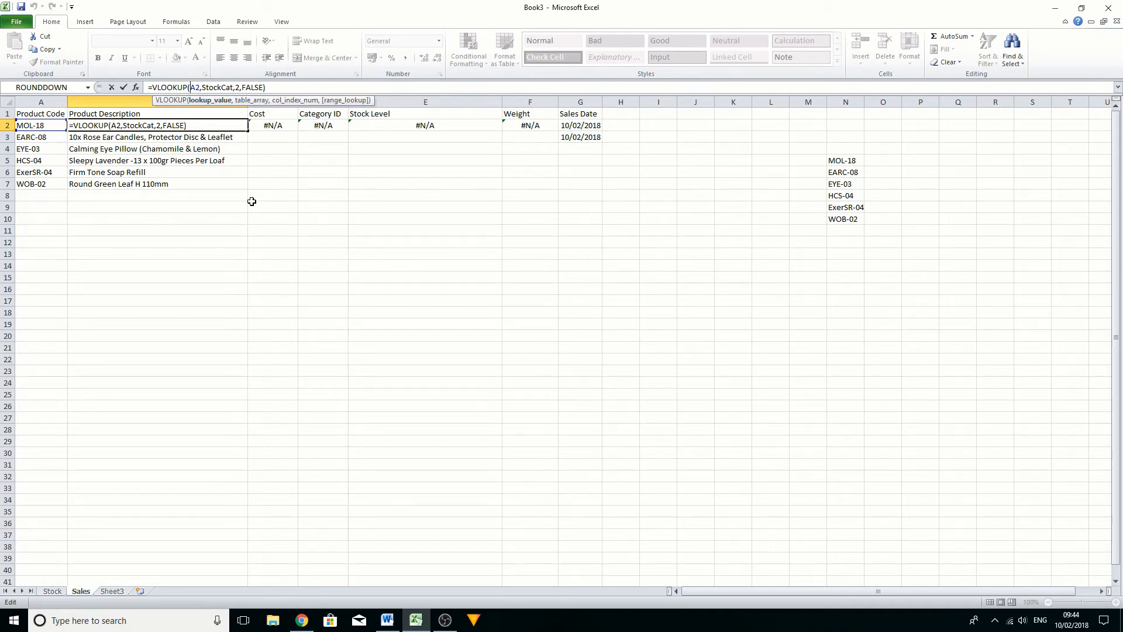
type("$")
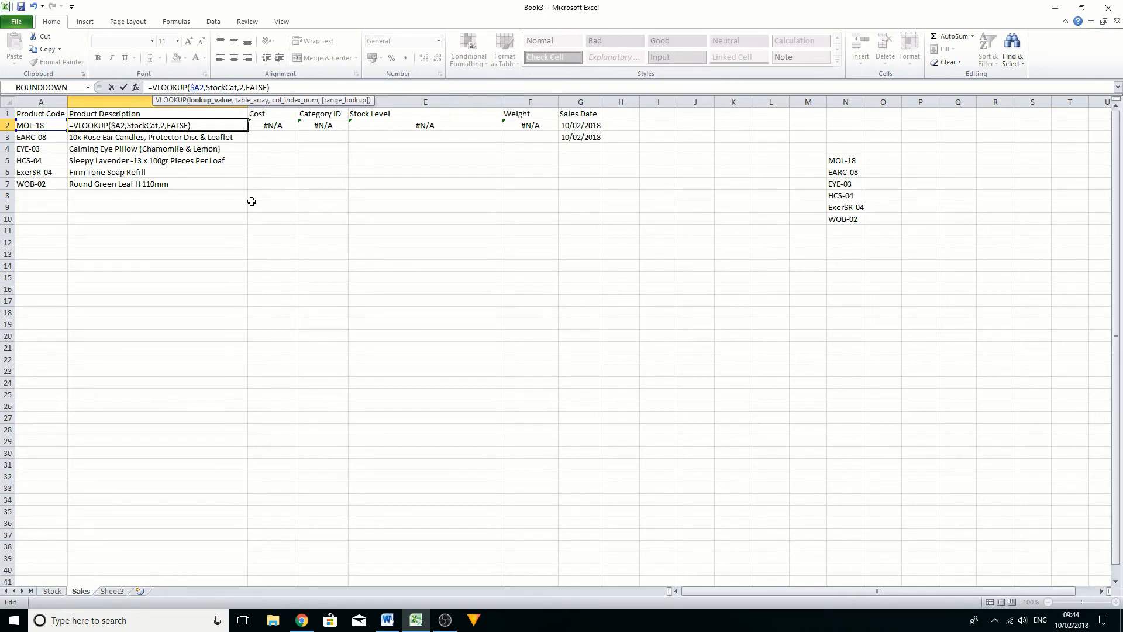
key("Return")
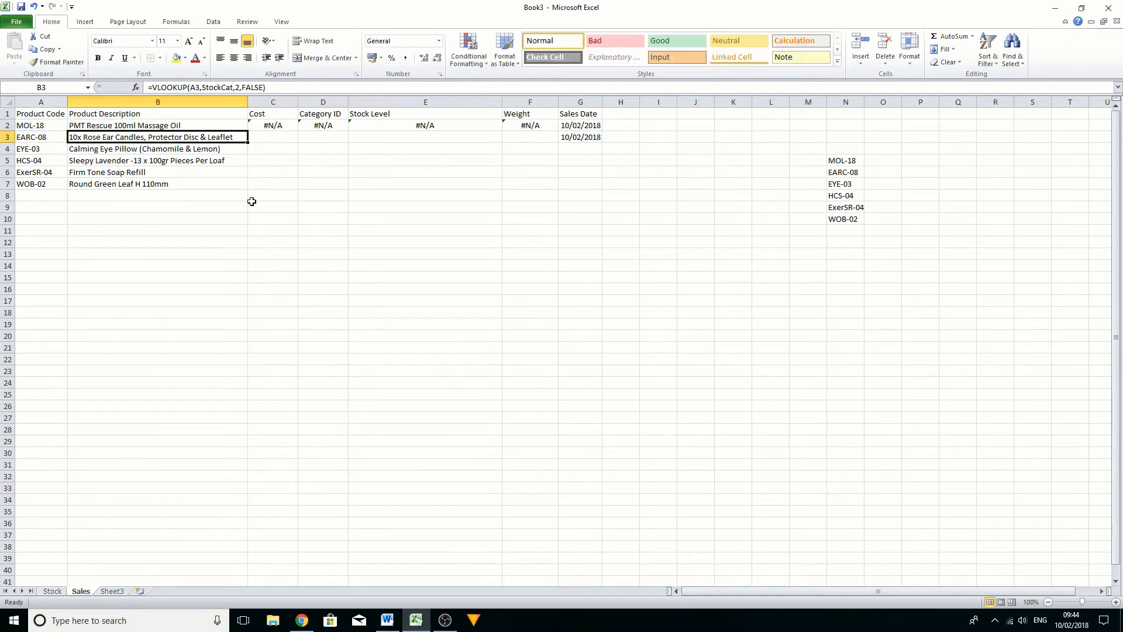
key("Up")
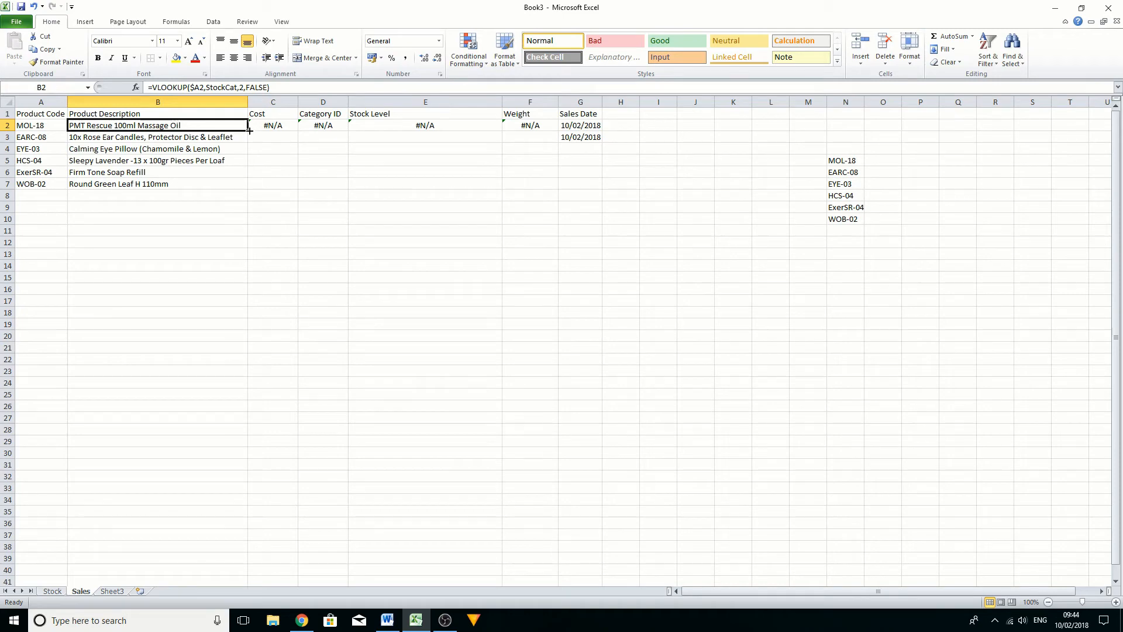
Fill the $A2 version of the B2 formula down to B7 and across row 2 to F2.
double_click(249, 131)
left_click(234, 126)
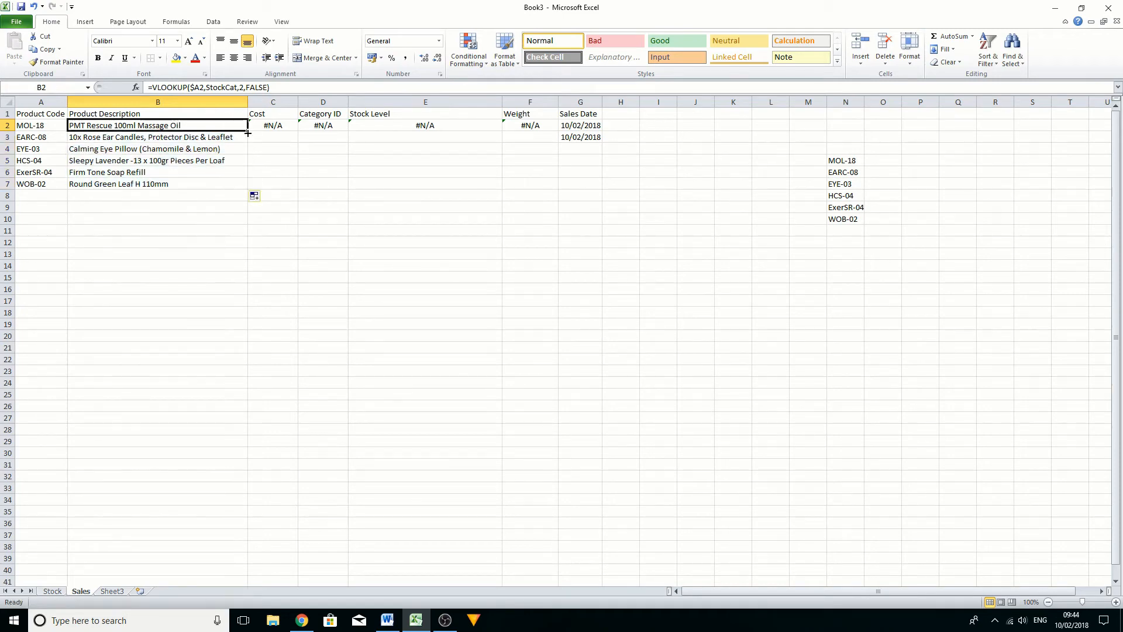
left_click_drag(249, 131, 531, 129)
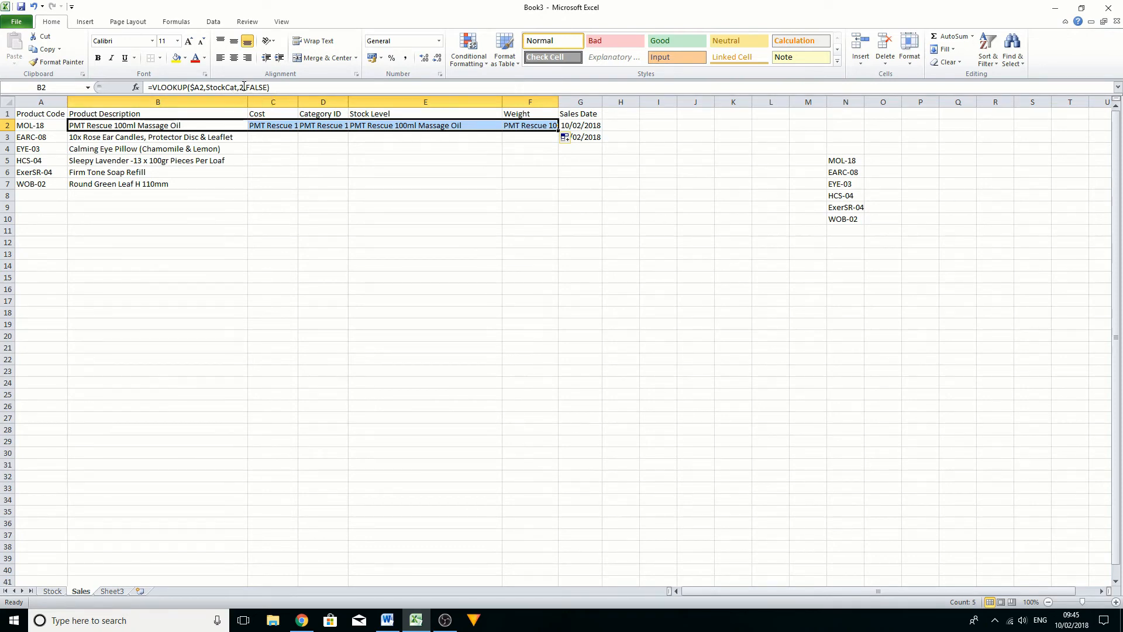
Set the column index of the VLOOKUP in C2 to 3 so that it returns the Cost.
left_click(272, 126)
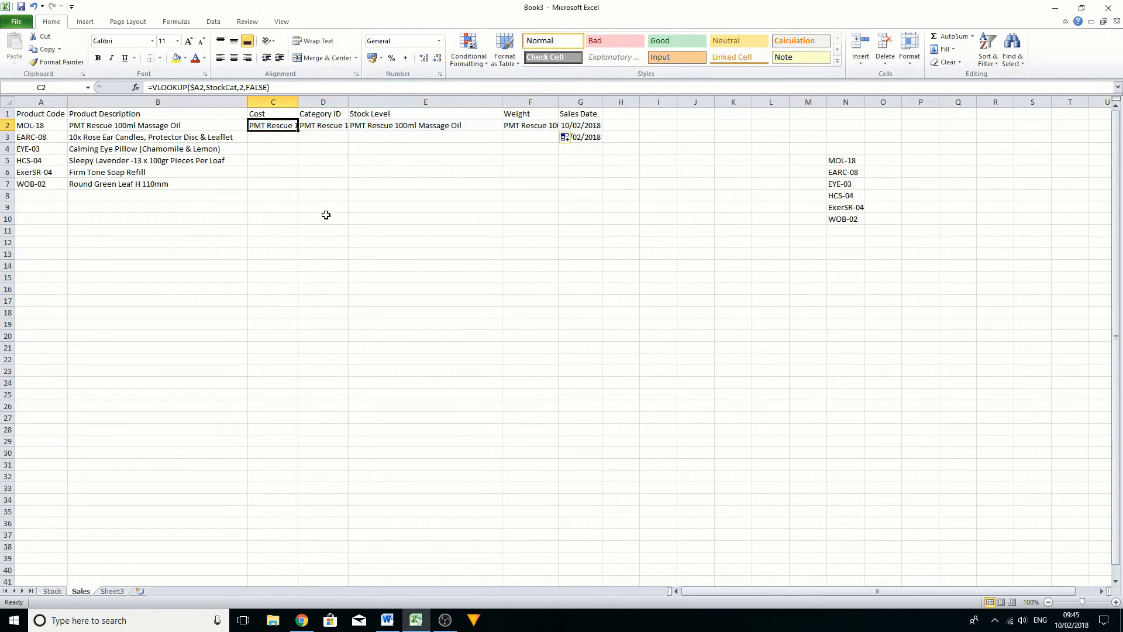
left_click(242, 87)
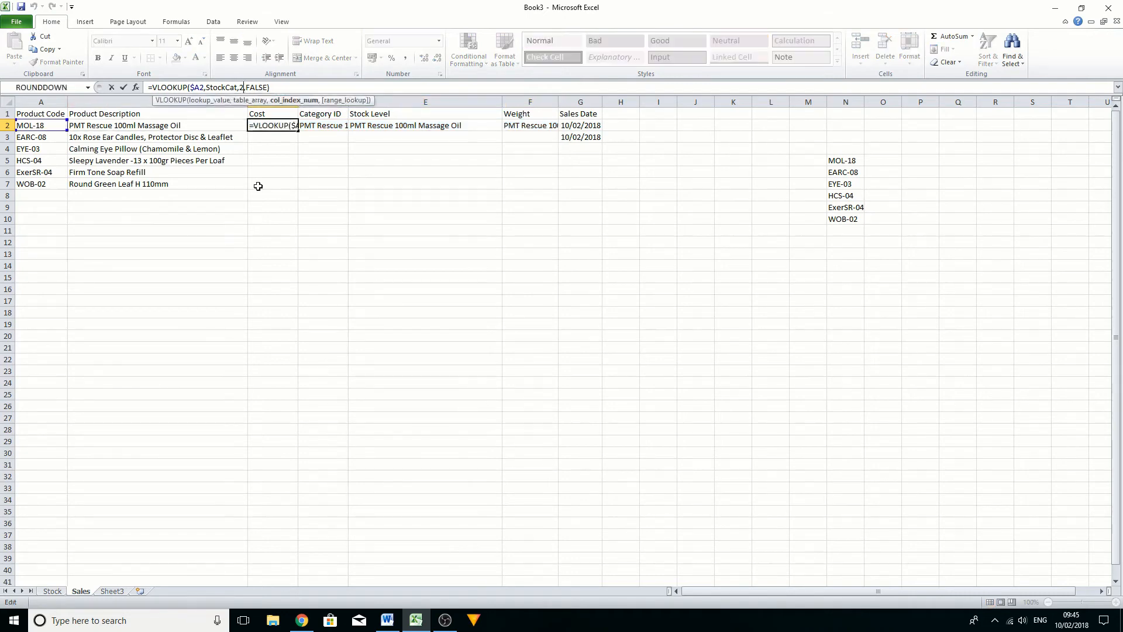
key("BackSpace")
type("3")
key("Return")
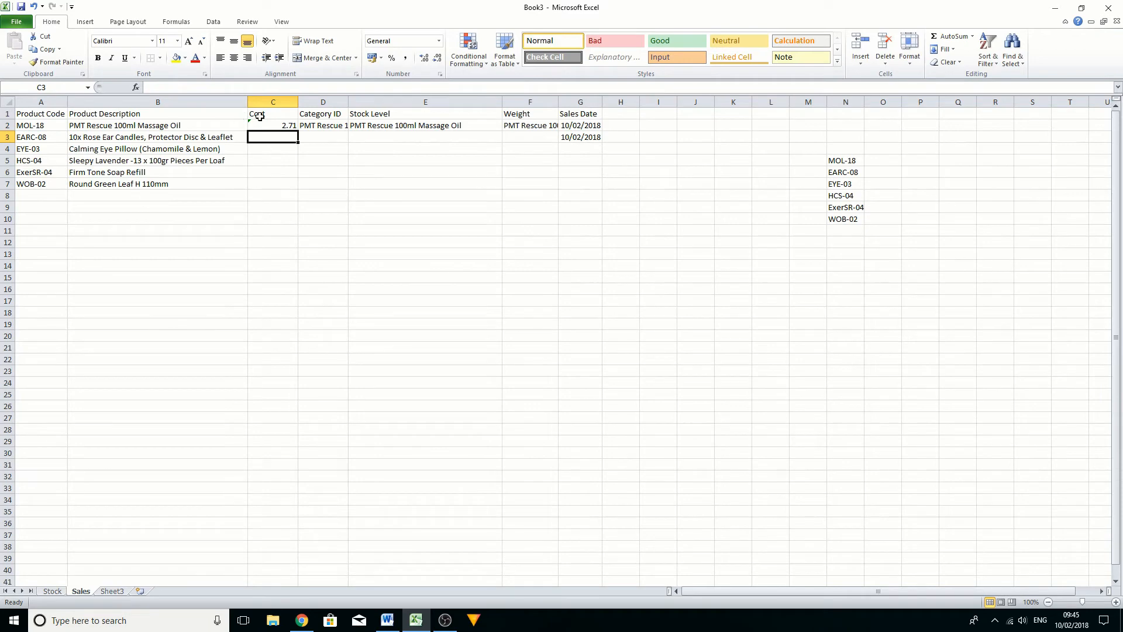
Check the column order on the Stock sheet and set D2's VLOOKUP column index to the Category ID column, fourth in StockCat.
left_click(52, 591)
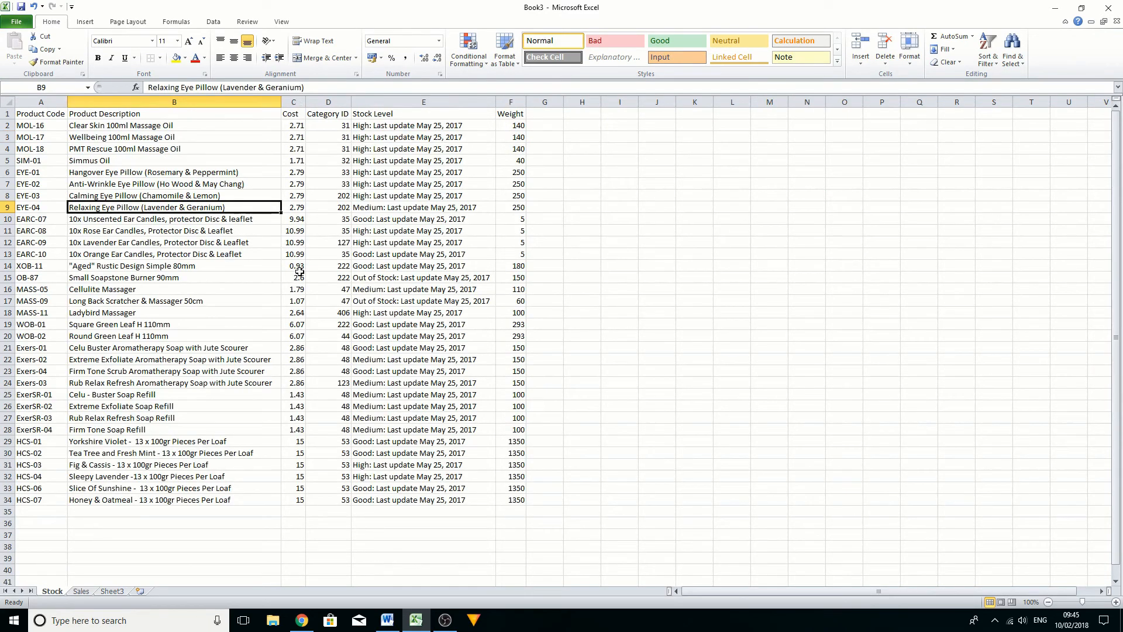
left_click(82, 591)
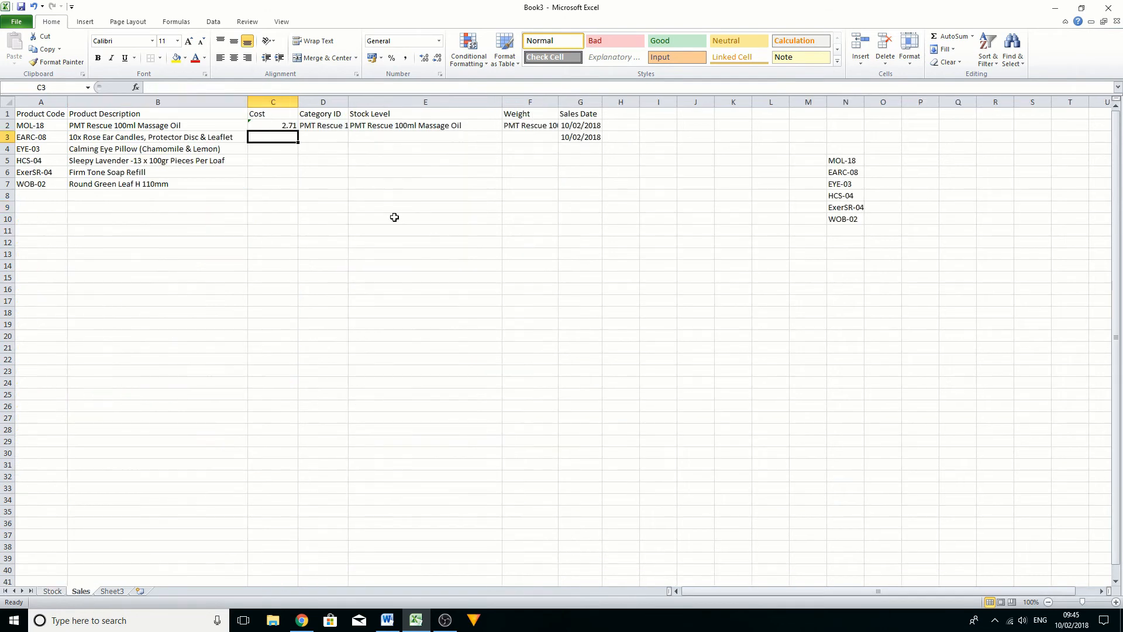
left_click(322, 127)
left_click(244, 87)
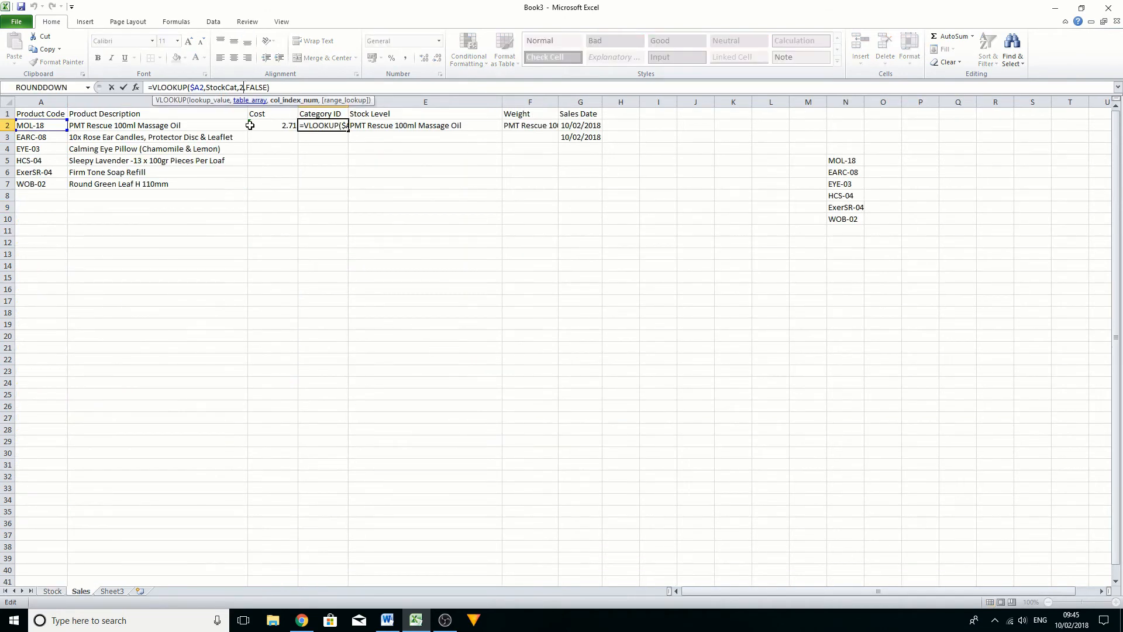
key("Return")
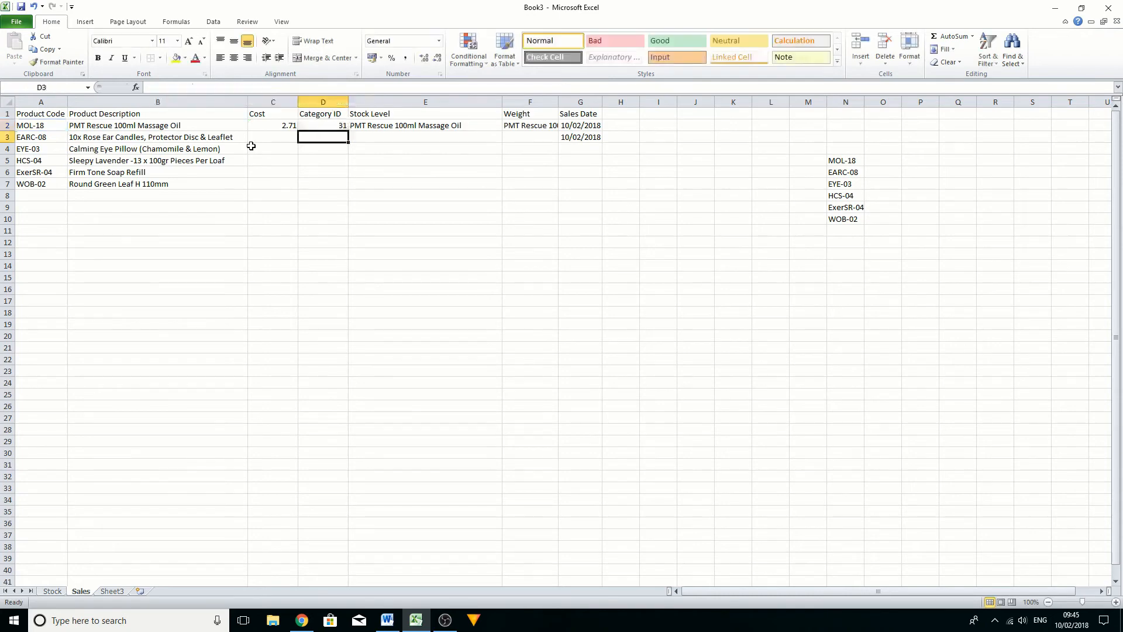
Set the column index of the Stock Level VLOOKUP in E2 to 4.
key("Up")
key("Right")
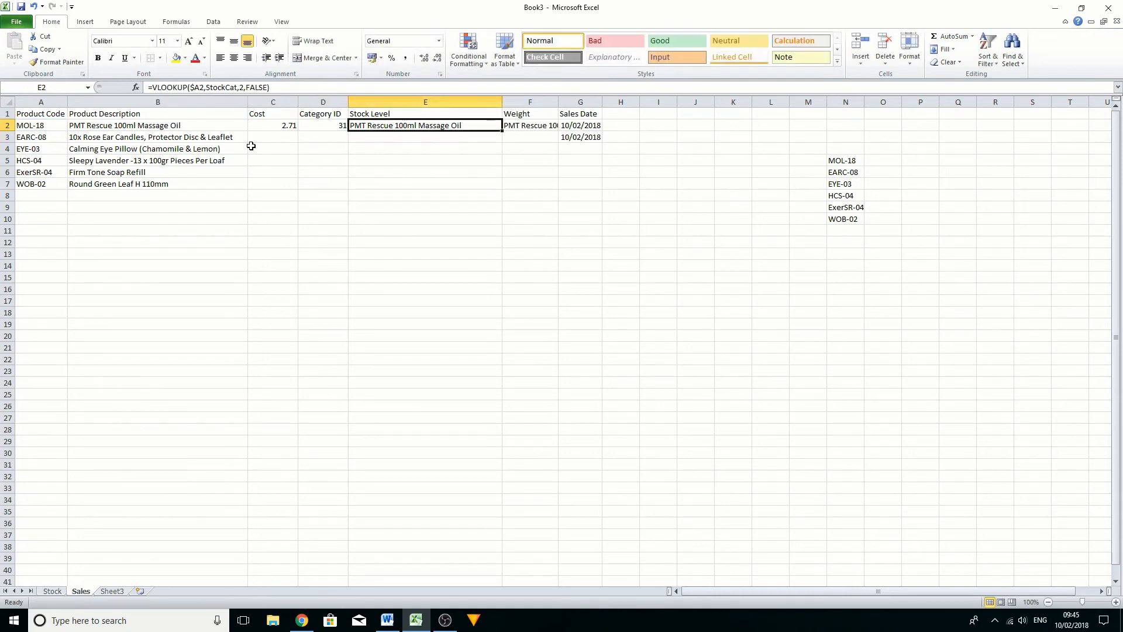
left_click(240, 87)
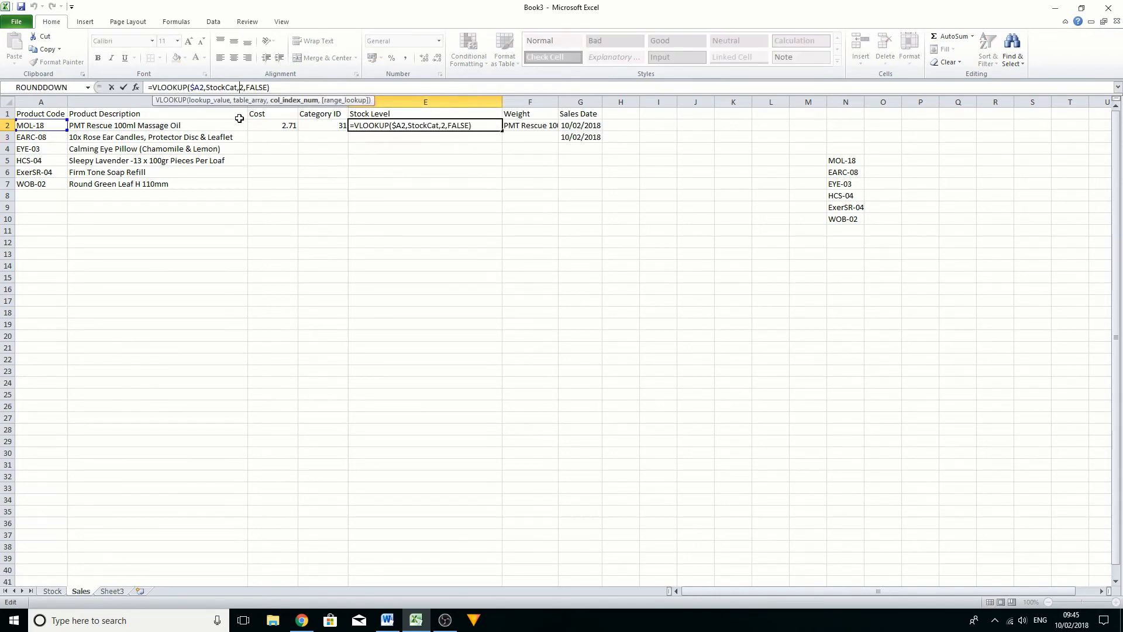
key("BackSpace")
type("4")
key("Return")
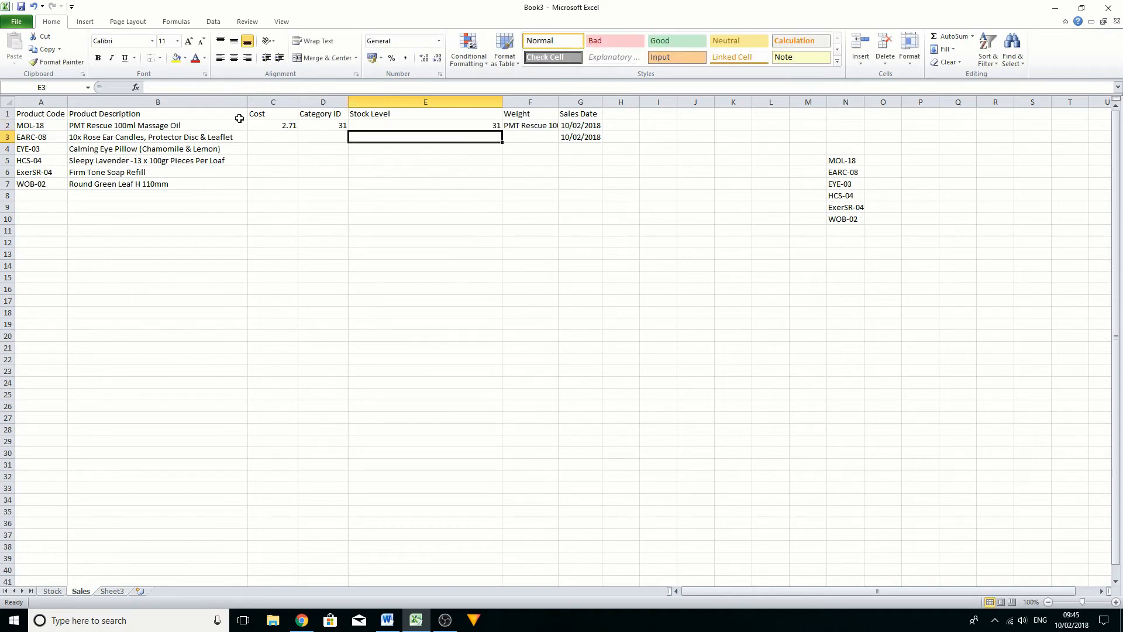
Set the column index of the Weight VLOOKUP in F2 to 4.
key("Up")
key("Right")
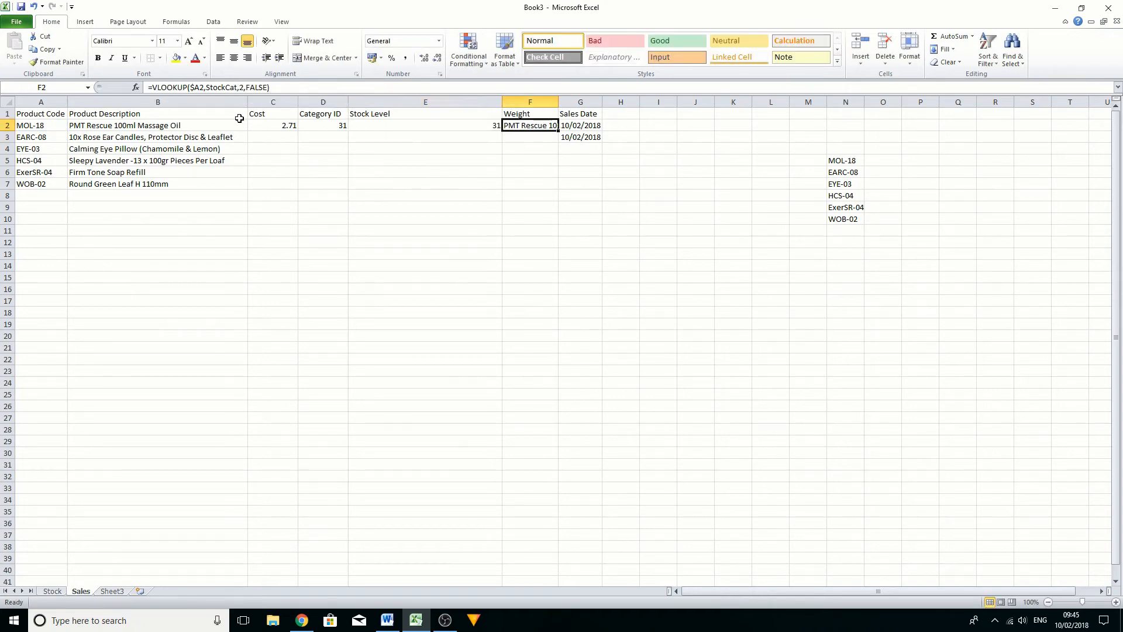
left_click(240, 87)
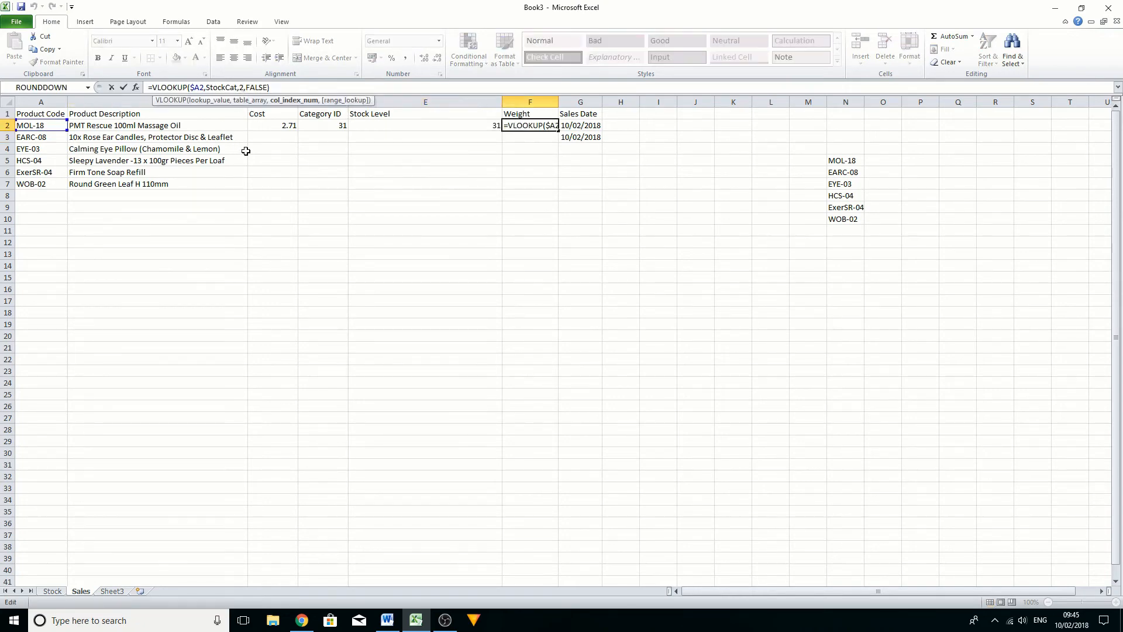
key("BackSpace")
type("5")
key("Return")
Correct the VLOOKUP column index in E2 to 5 so that it returns the Stock Level.
key("Up")
key("Left")
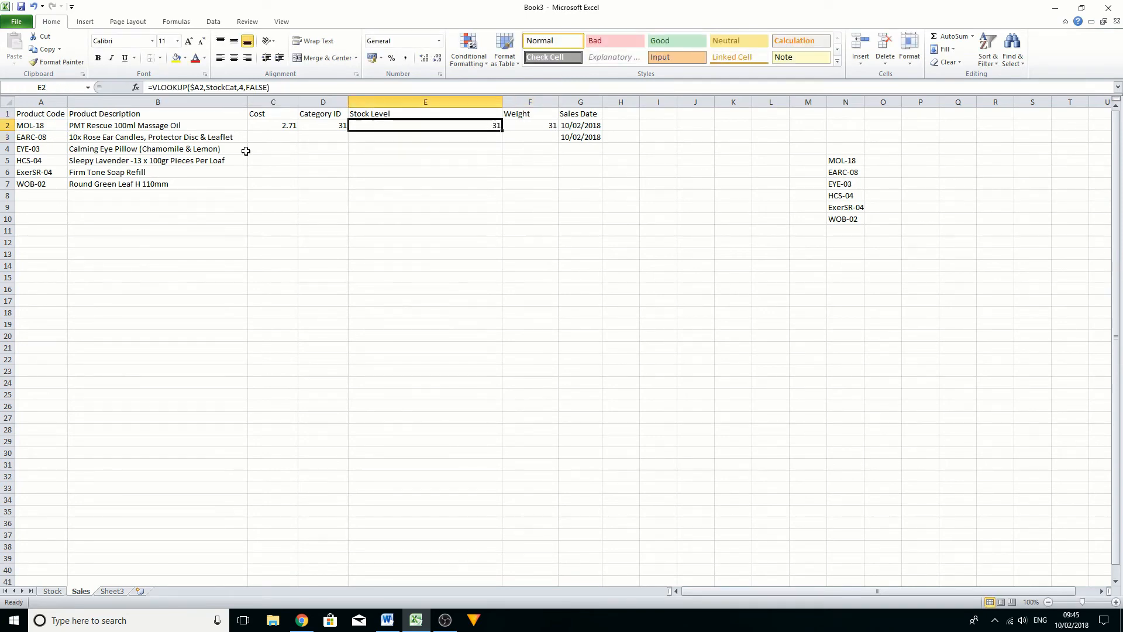
key("Left")
key("Right")
key("Left")
key("Left")
key("Right")
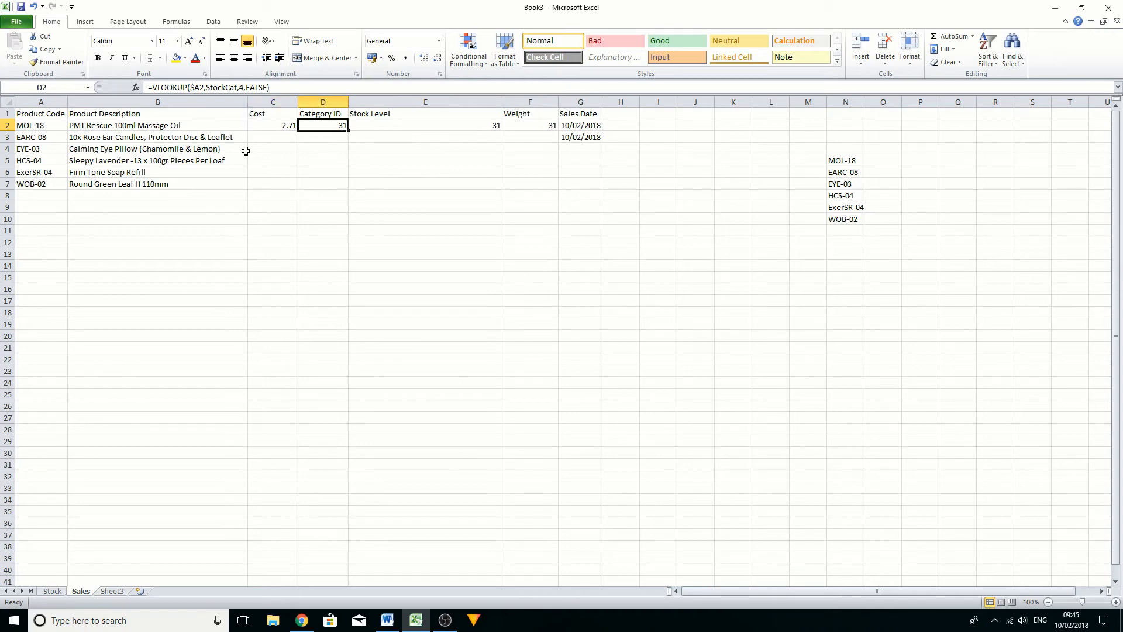
key("Right")
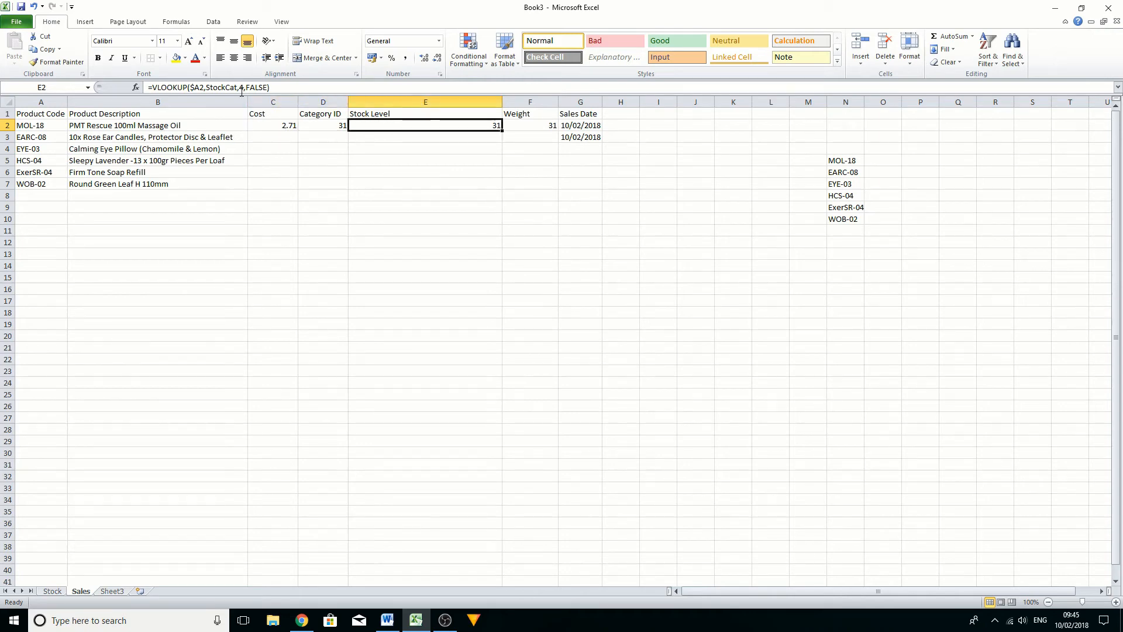
left_click(245, 87)
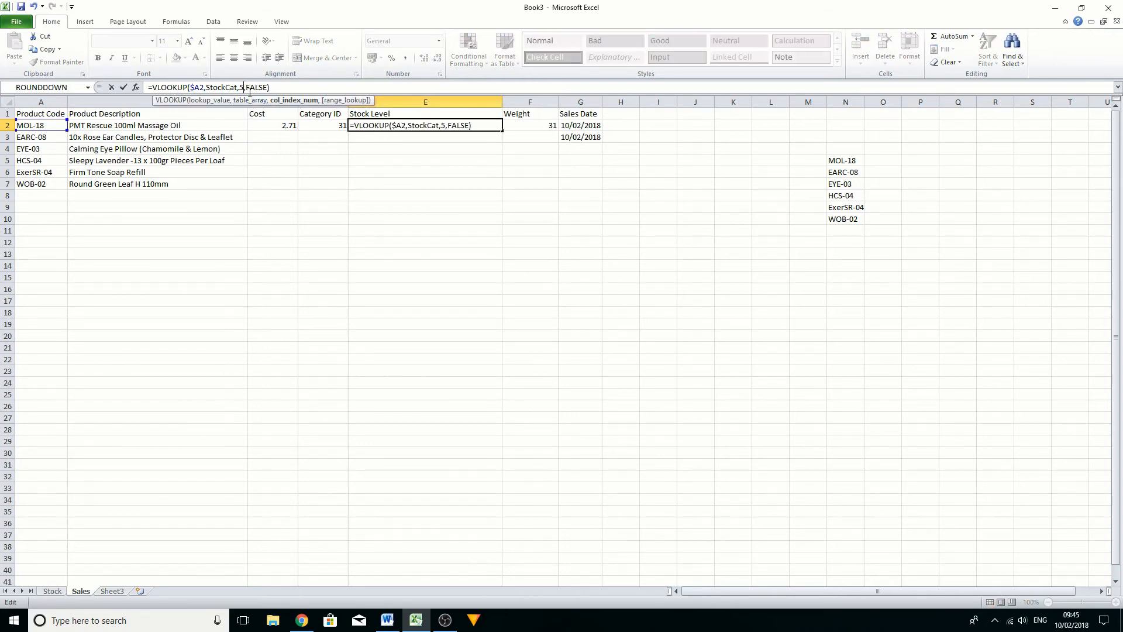
key("Tab")
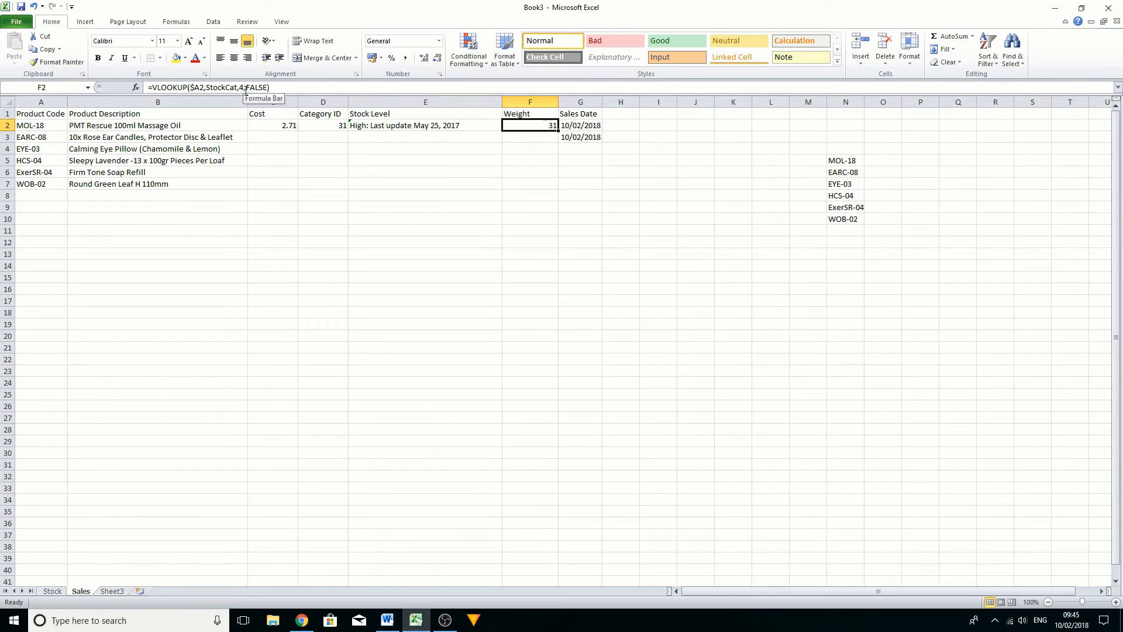
Point F2's VLOOKUP to the Weight column, sixth in StockCat, and check the column order on the Stock sheet.
left_click(245, 87)
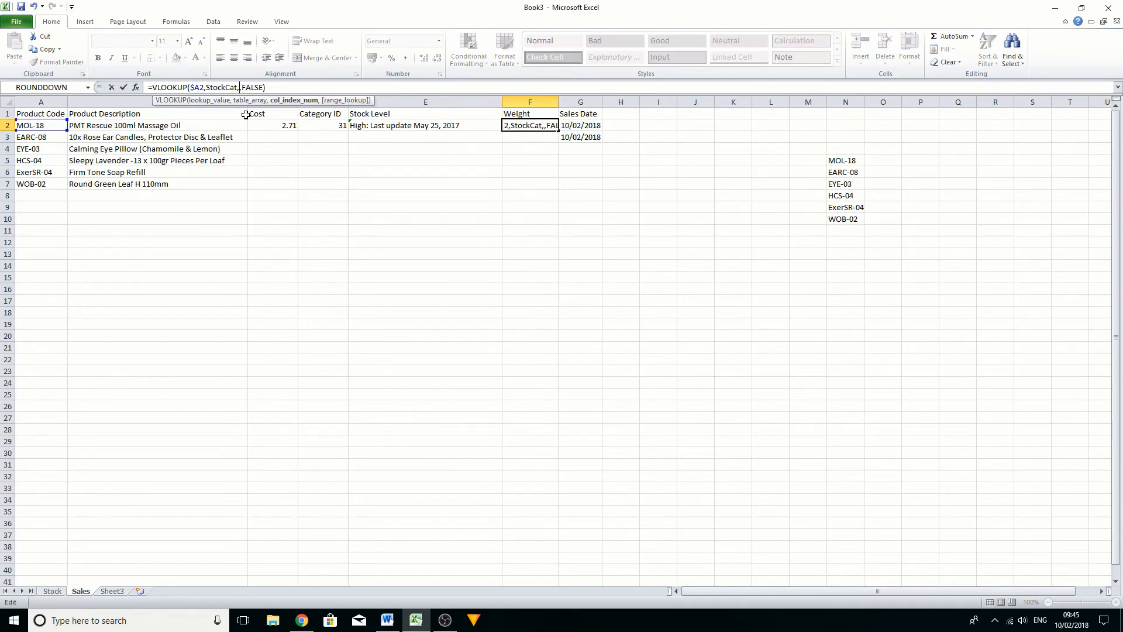
key("Escape")
key("Left")
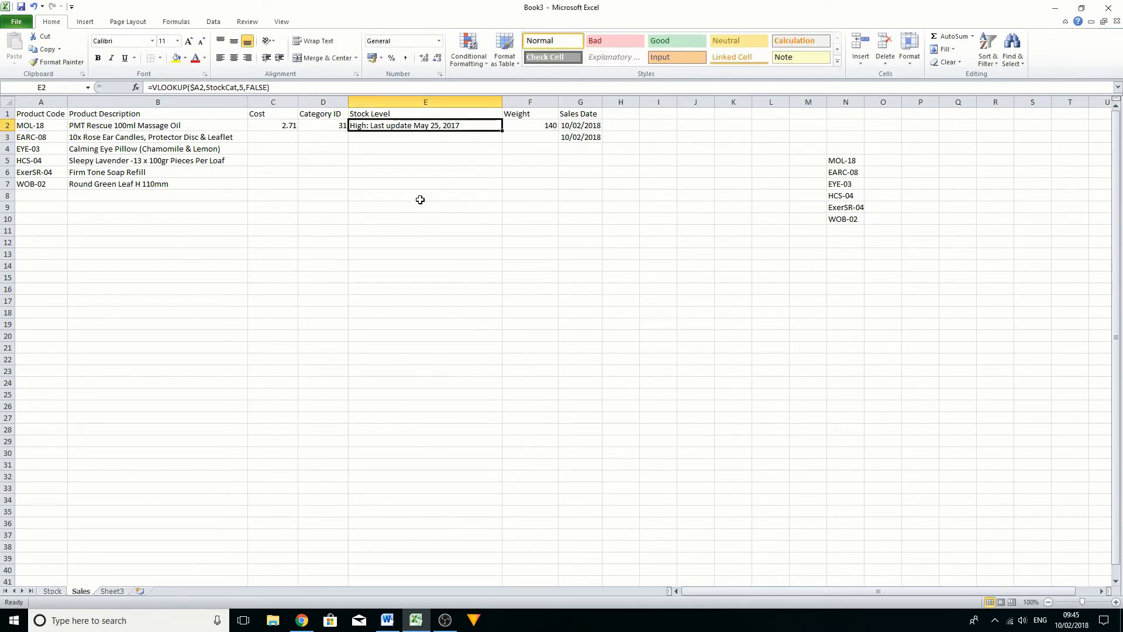
left_click(52, 590)
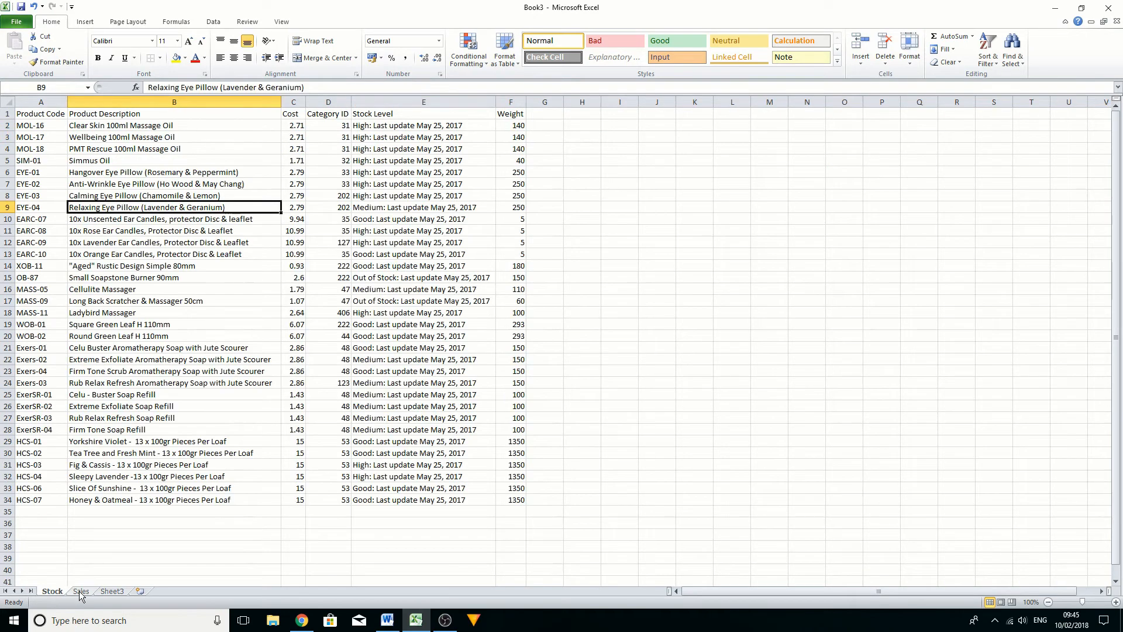
left_click(81, 591)
Fill the Cost, Category ID, Stock Level and Weight formulas in C2:F2 down to row 7.
left_click(275, 125)
left_click_drag(275, 126, 526, 126)
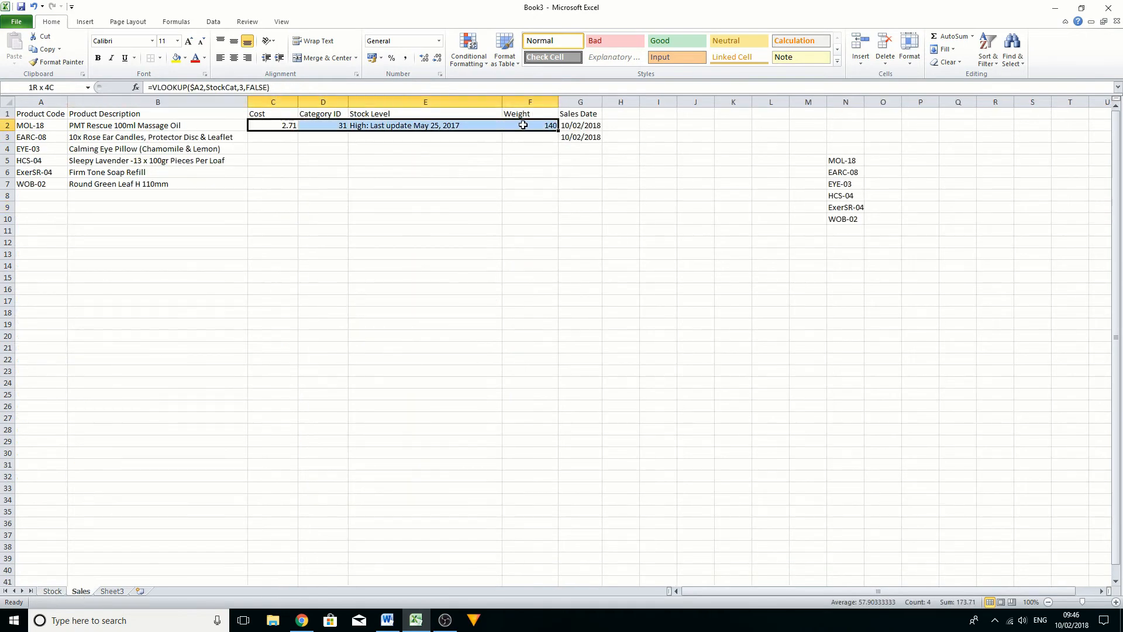
double_click(559, 132)
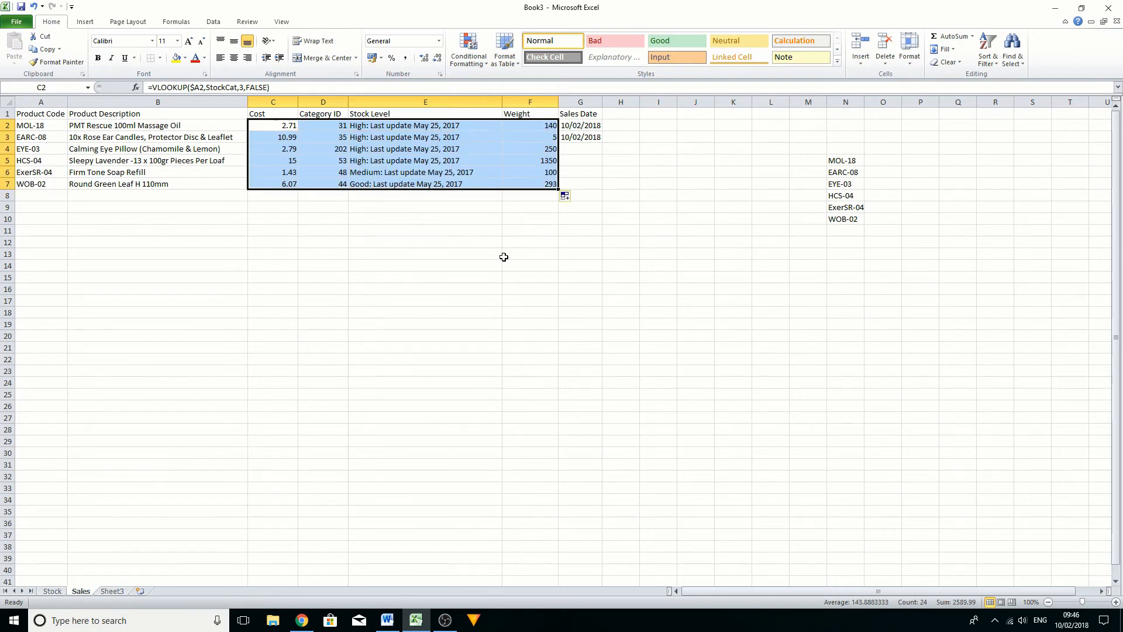
left_click(435, 230)
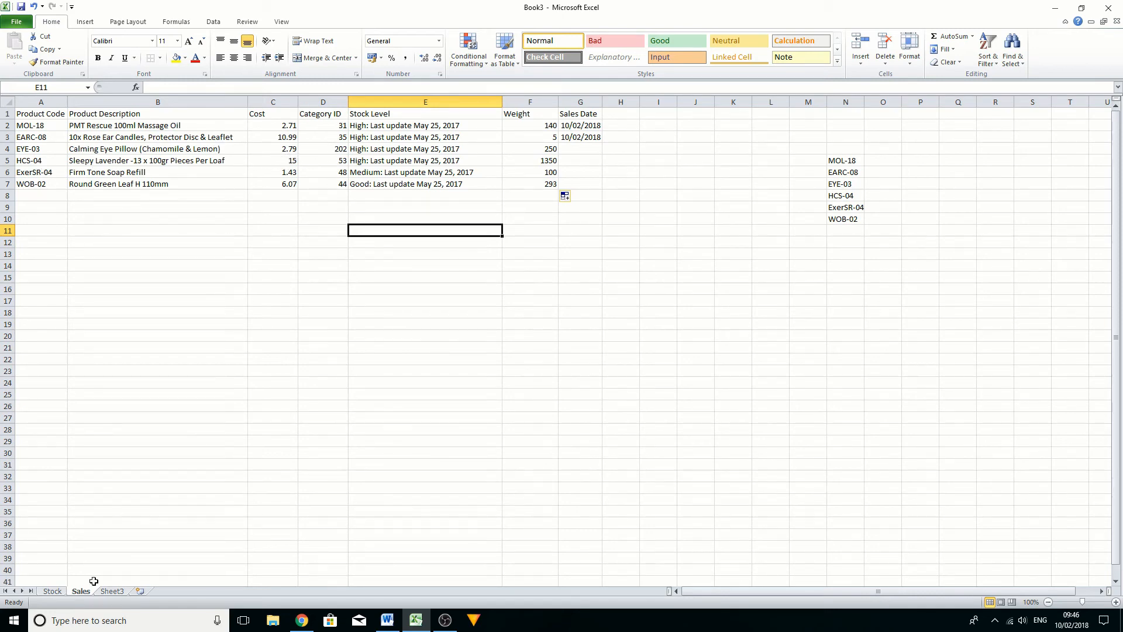
Check the HCS-04 record and its Category ID on the Stock sheet against the Sales sheet.
left_click(52, 591)
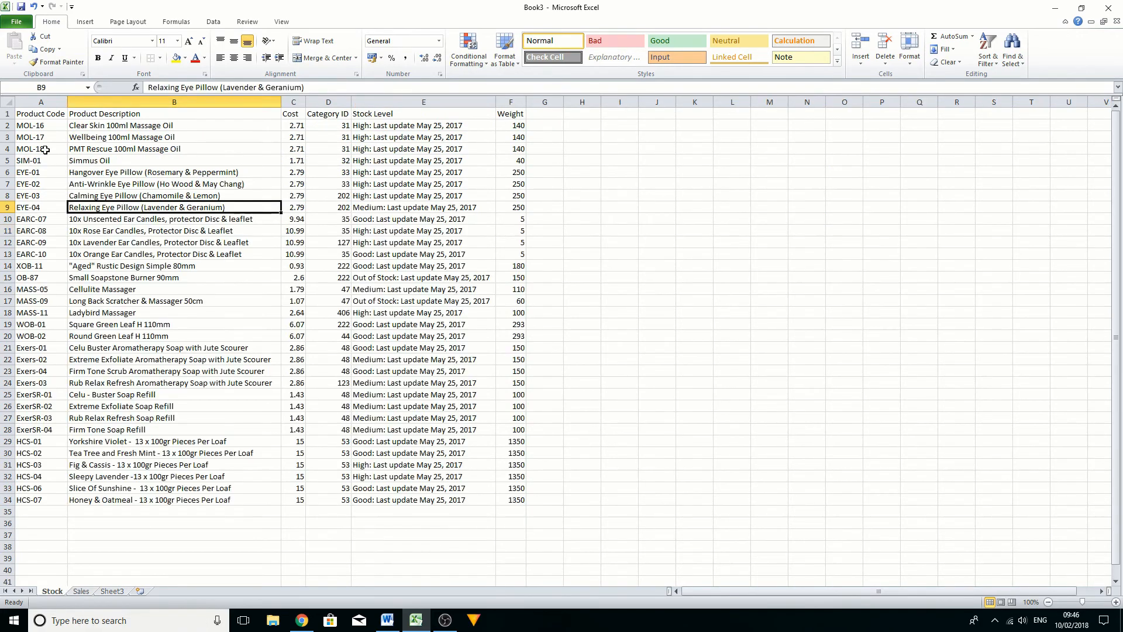
left_click(27, 471)
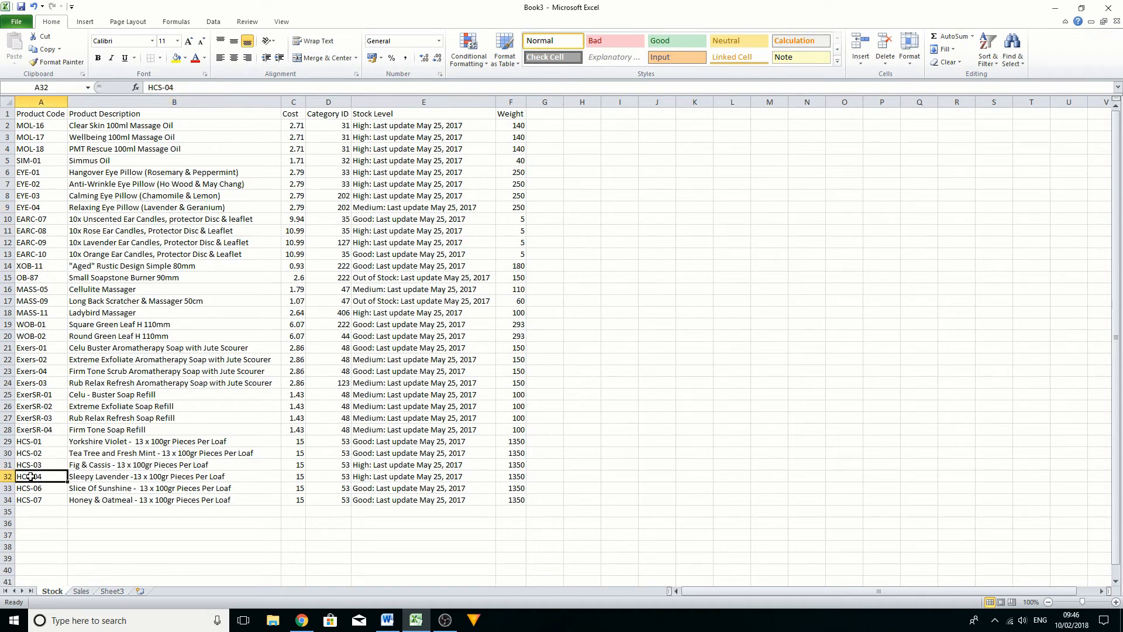
left_click(340, 477)
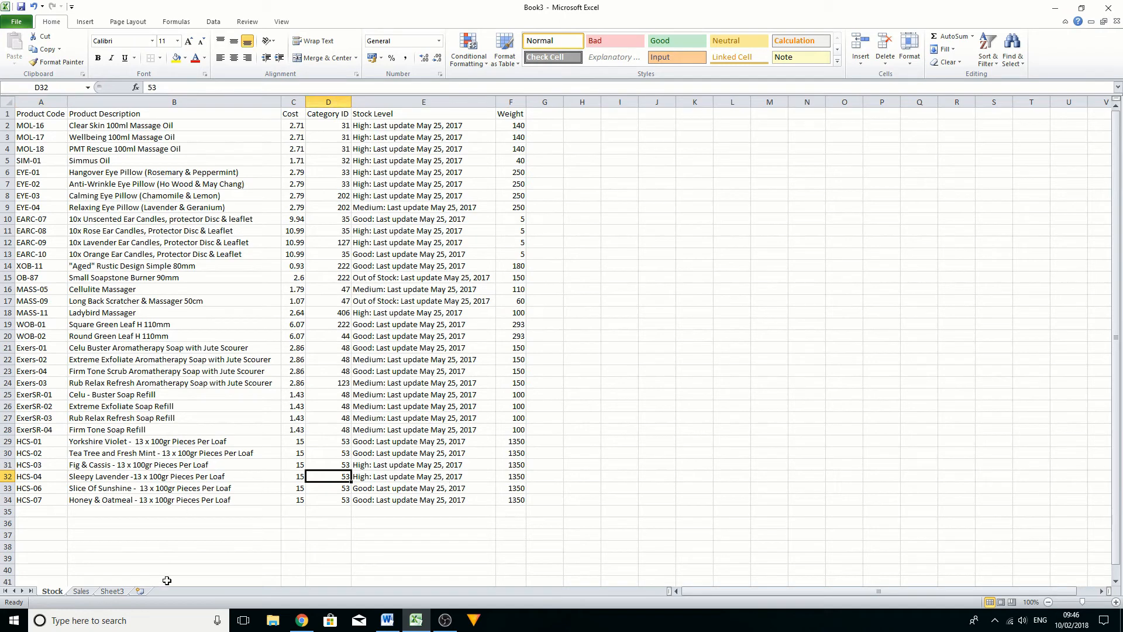
left_click(82, 591)
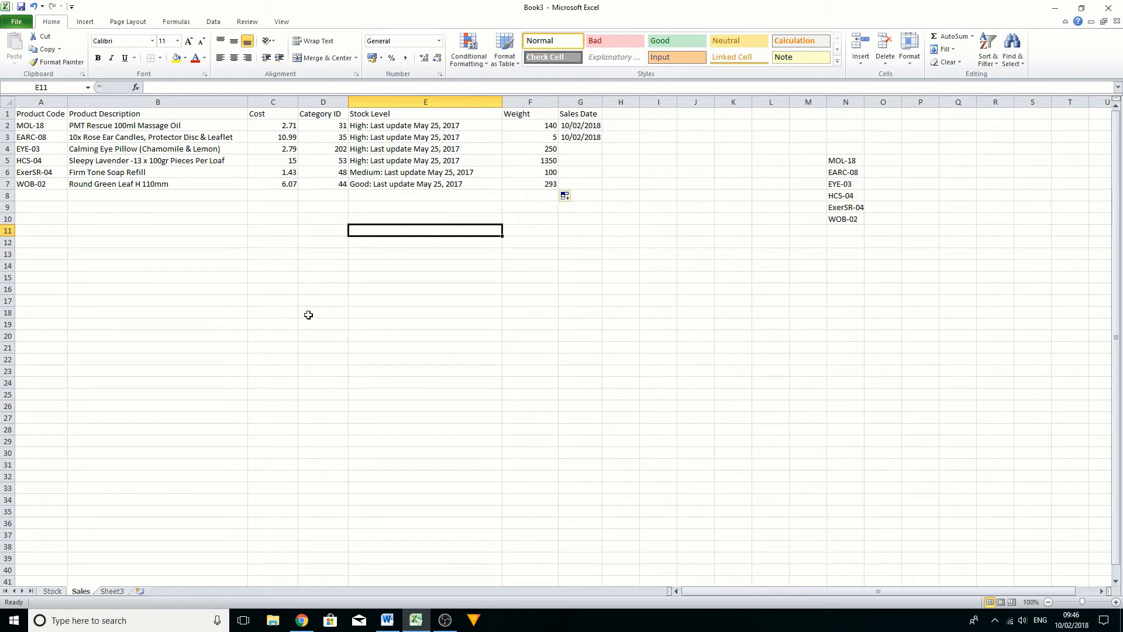
Inspect the VLOOKUP formulas in the Product Description cells B3, B2, B6 and B7.
left_click(321, 218)
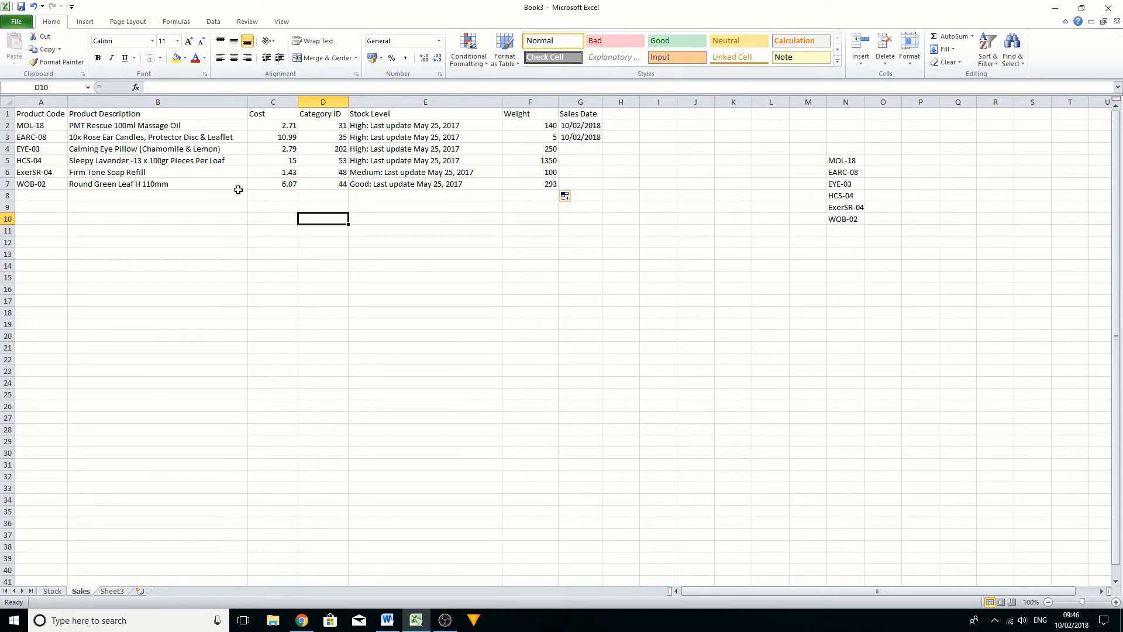
left_click(162, 137)
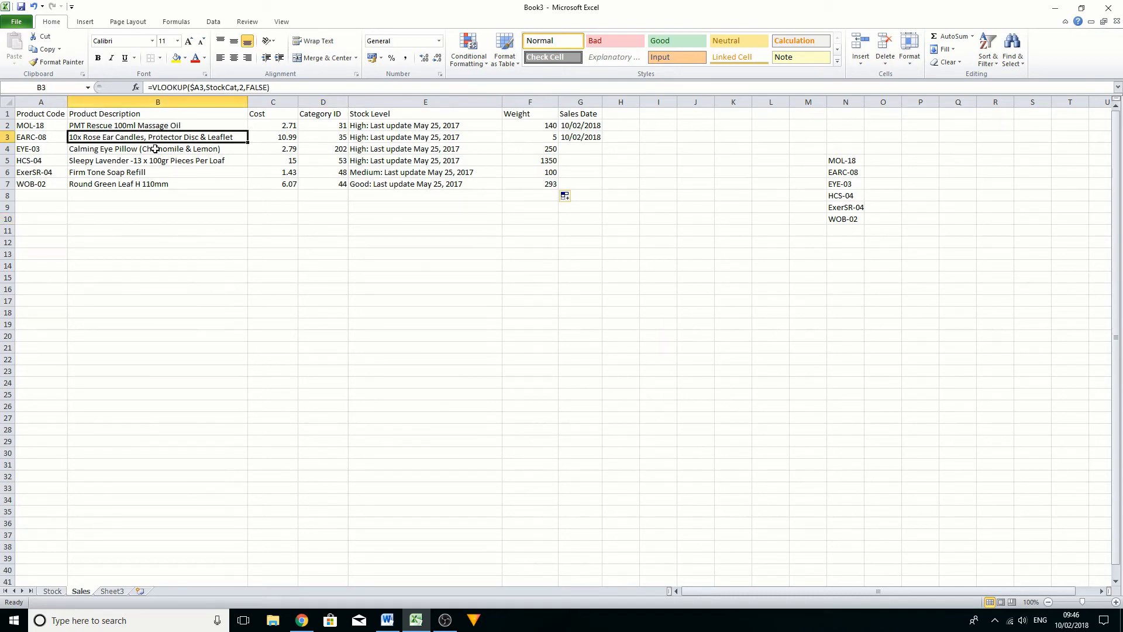
left_click(146, 125)
left_click(146, 172)
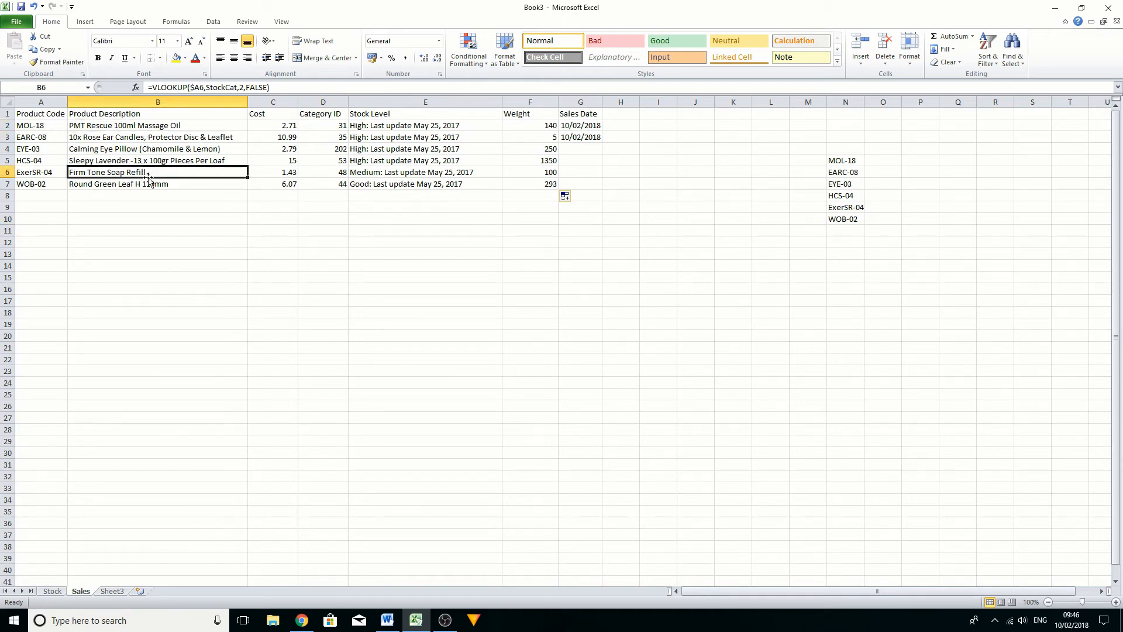
left_click(151, 183)
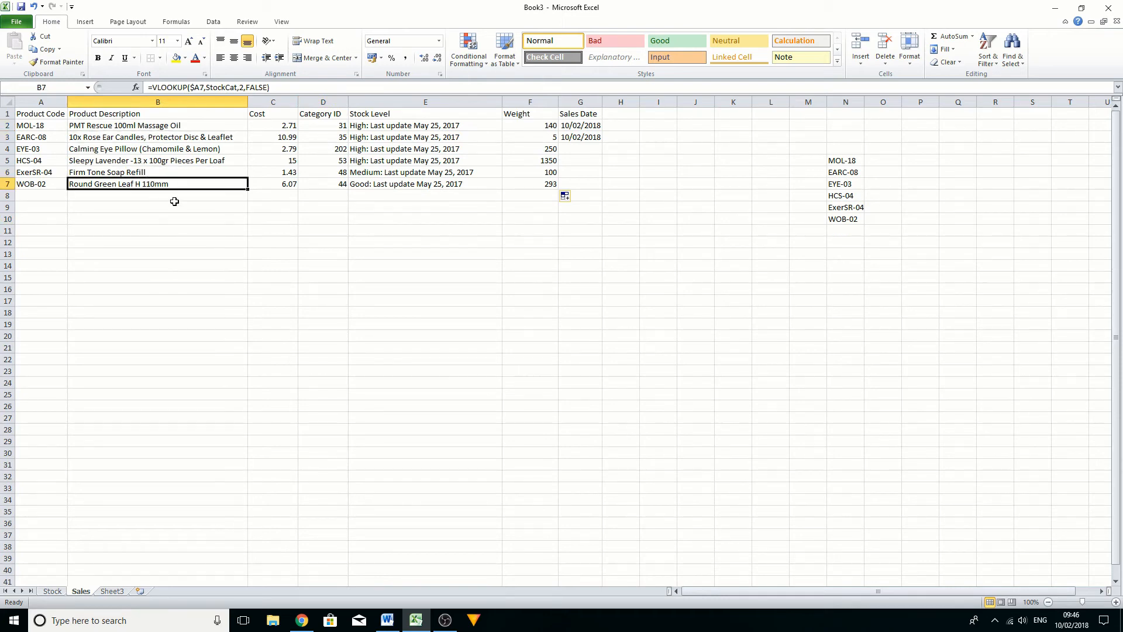
Clear all the VLOOKUP formulas from B2:F7 on the Sales sheet.
left_click(149, 124)
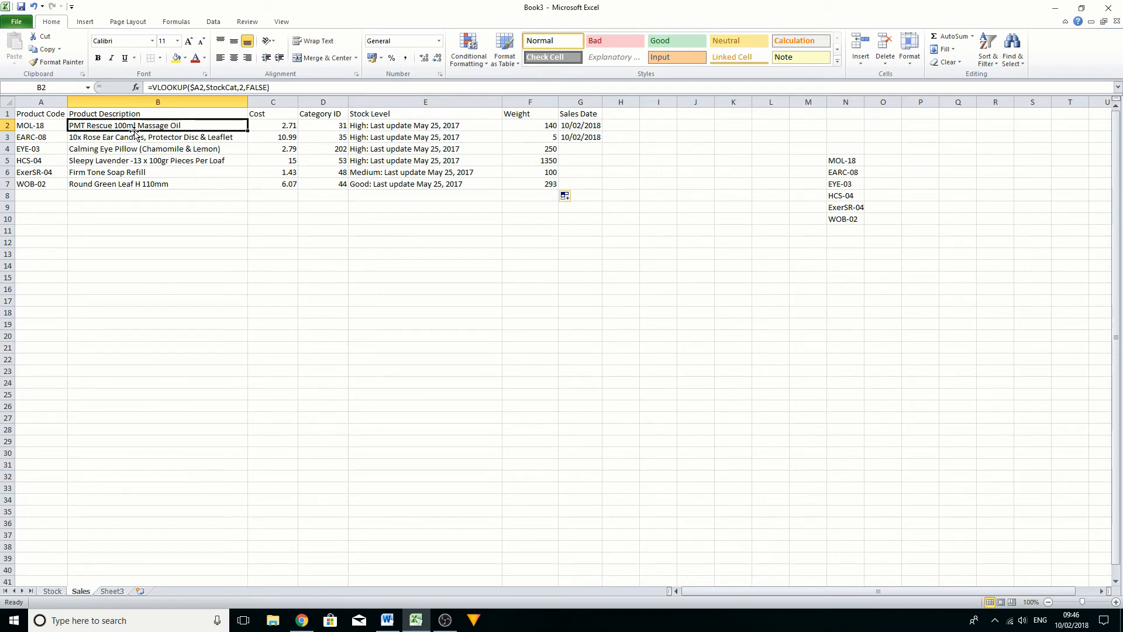
left_click_drag(131, 124, 537, 186)
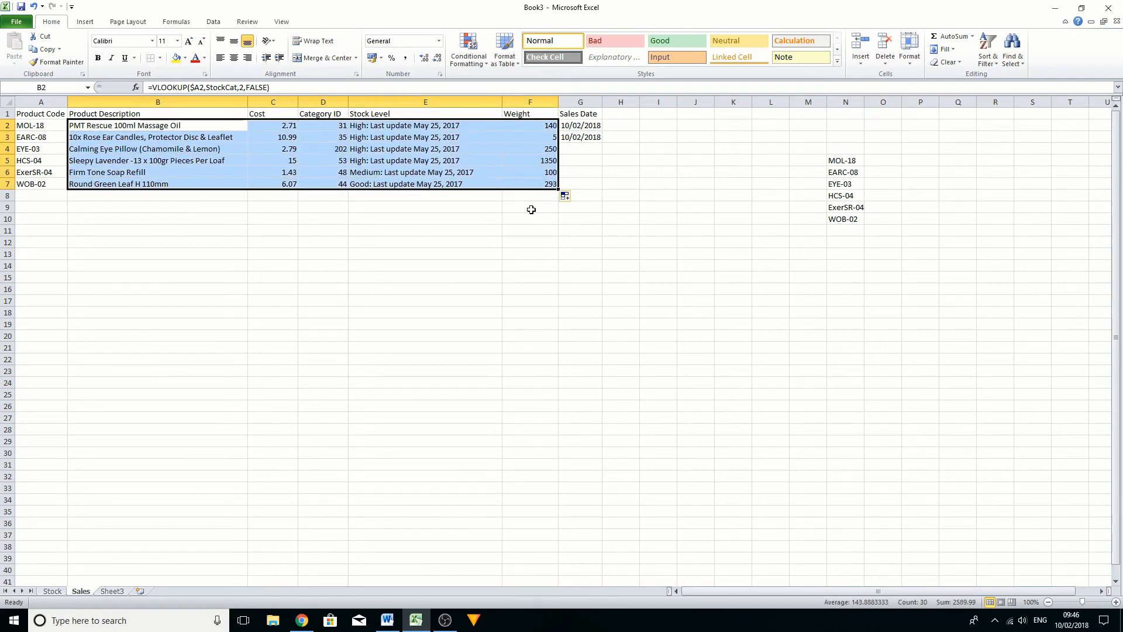
key("Delete")
left_click(175, 162)
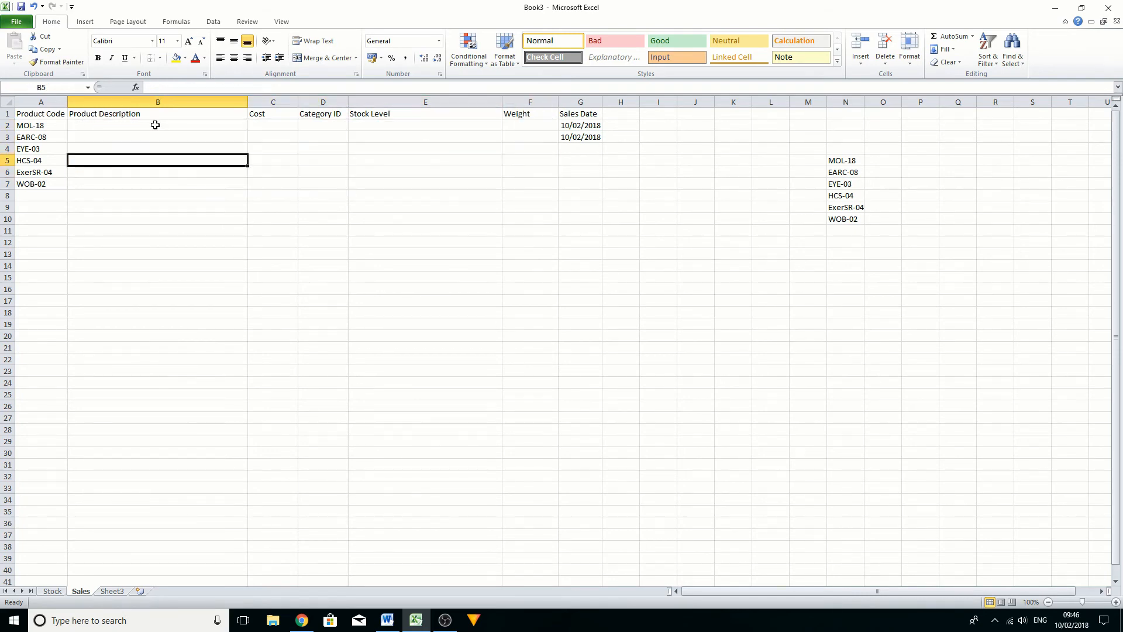
left_click(156, 125)
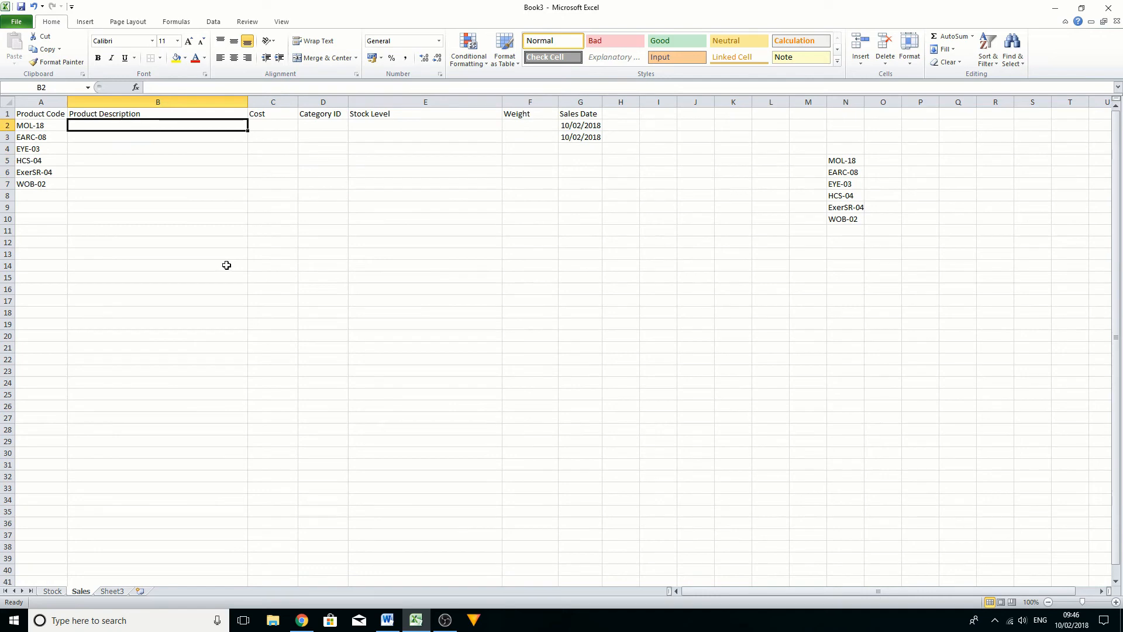
type("=")
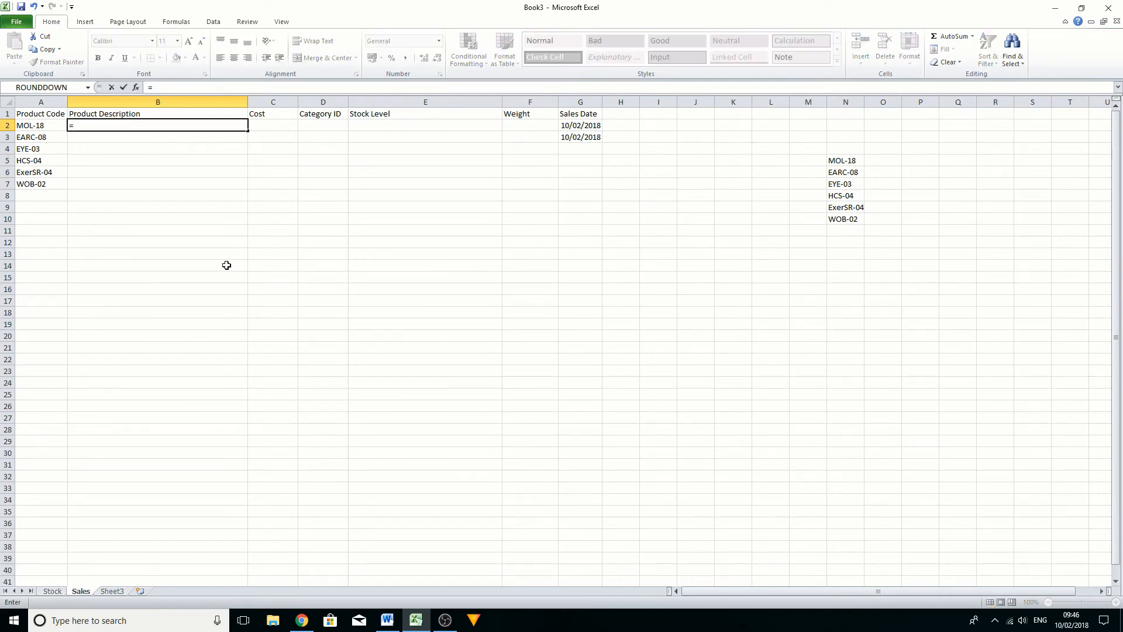
type("vlook")
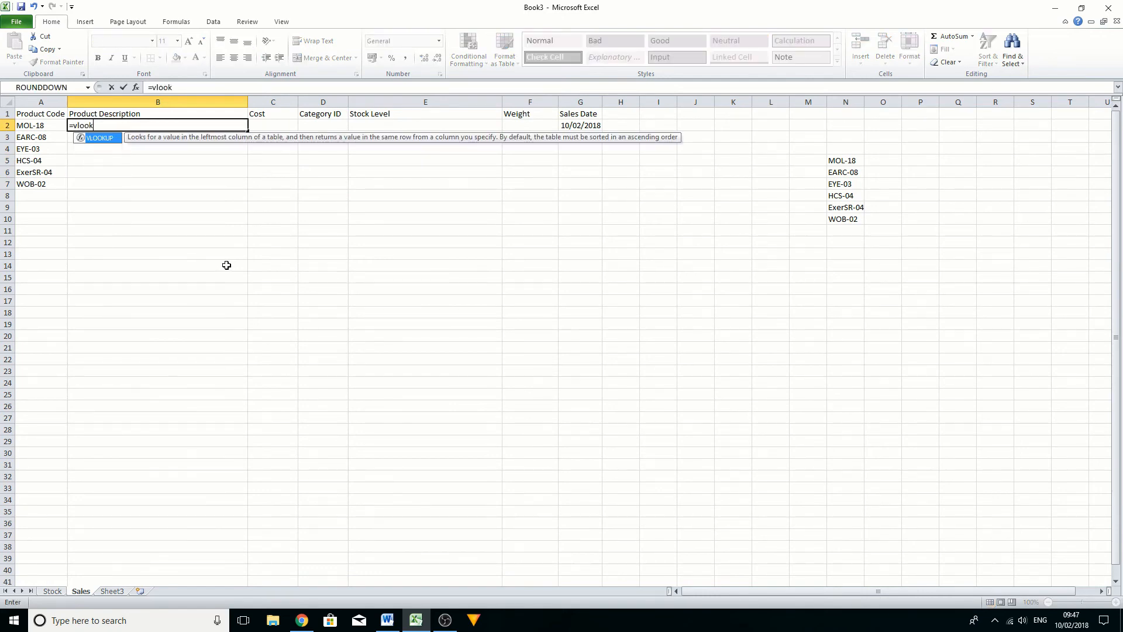
type("up(")
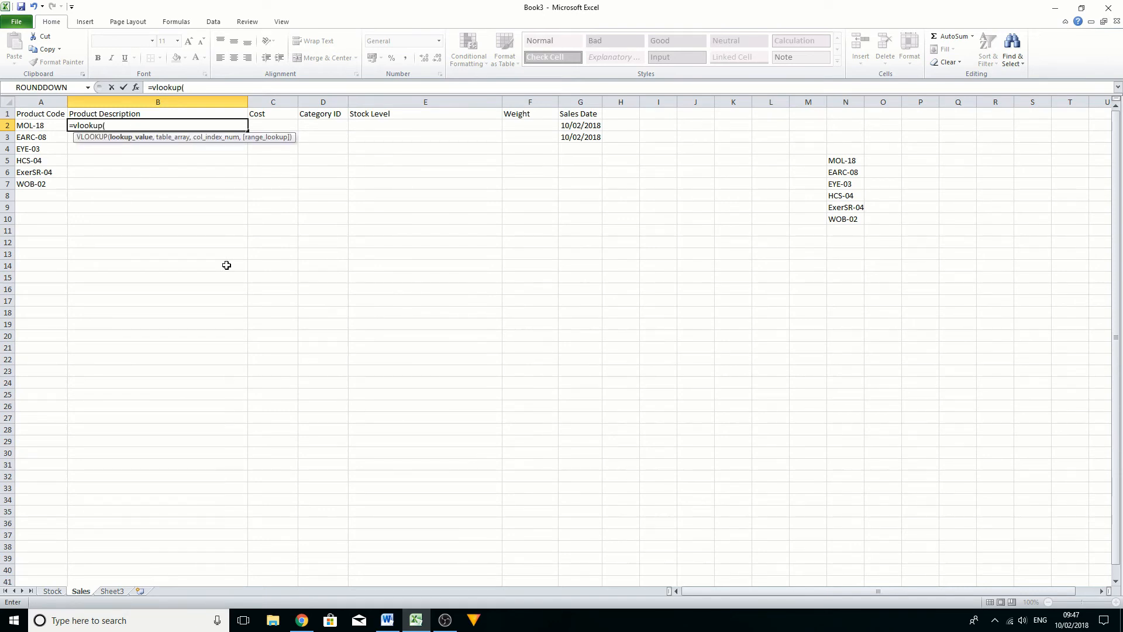
key("Escape")
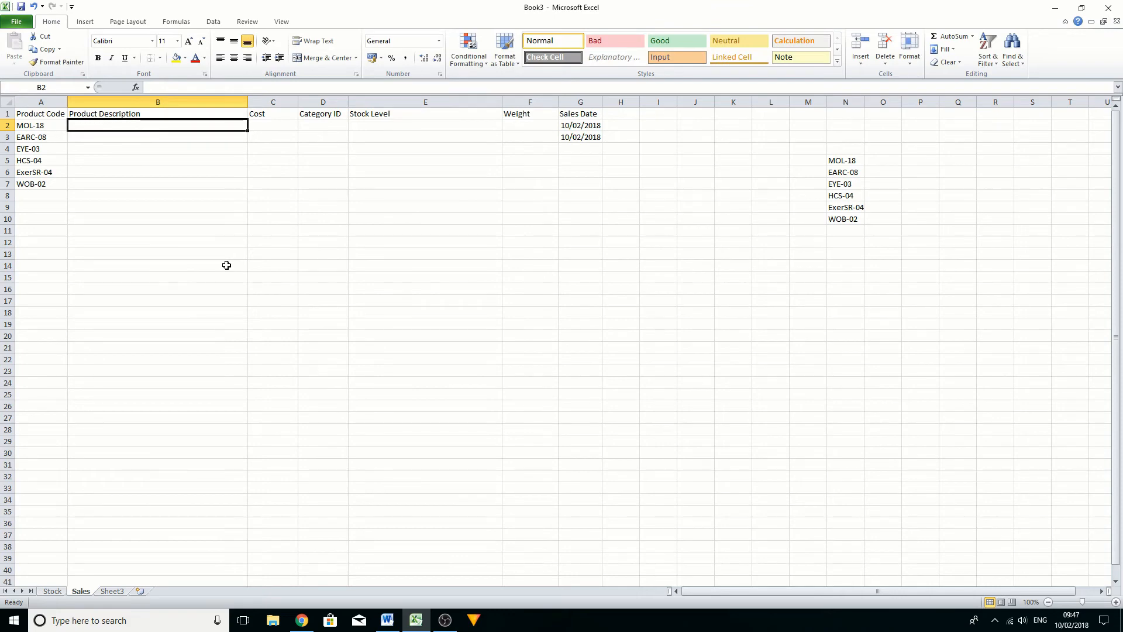
Start a formula in B2 of the Sales sheet, search the function list for vlookup and insert the VLOOKUP function.
type("=")
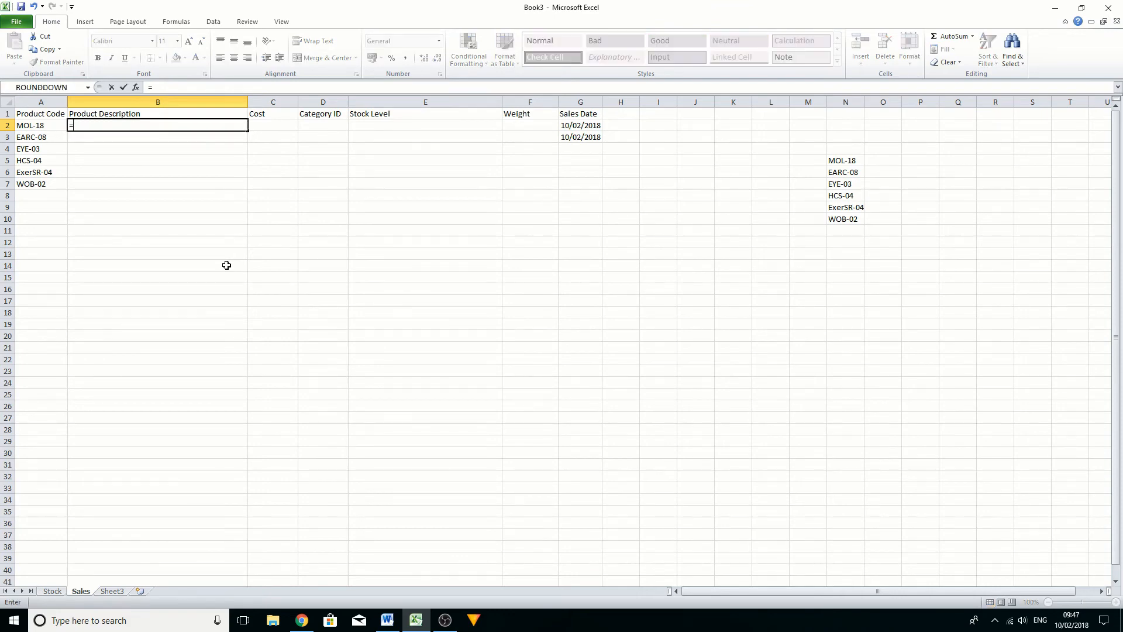
left_click(136, 88)
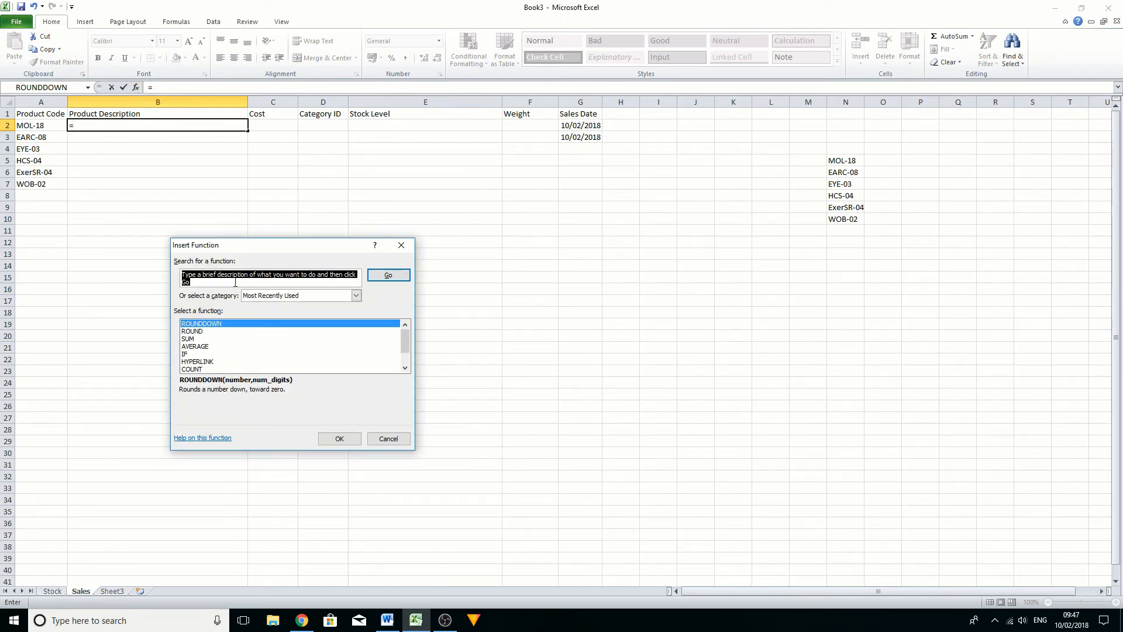
type("vlookup")
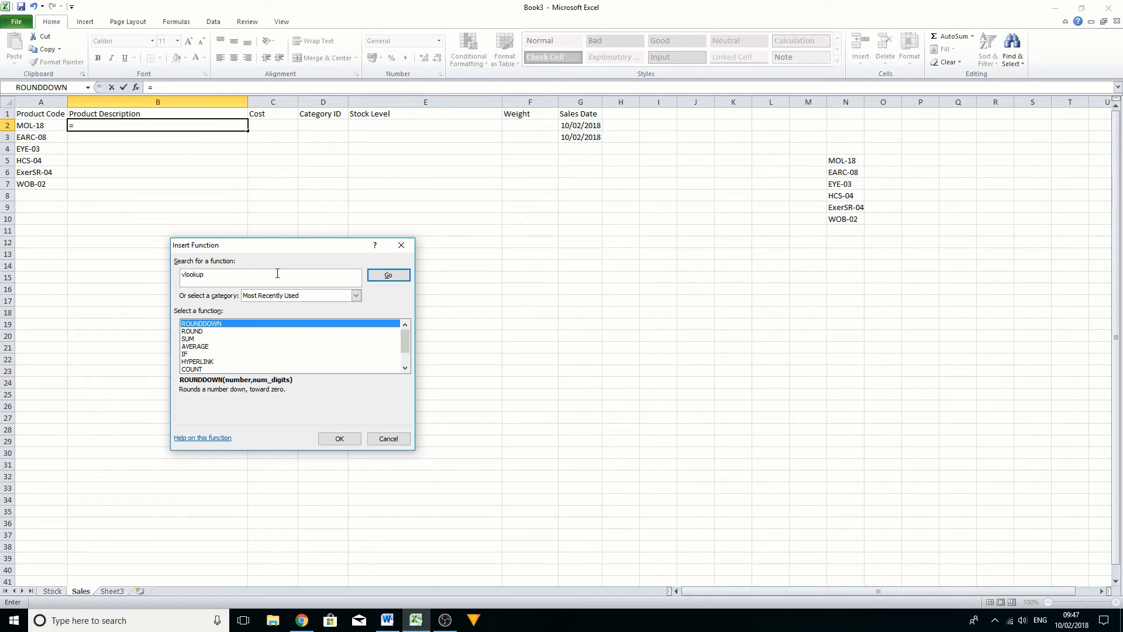
left_click(377, 276)
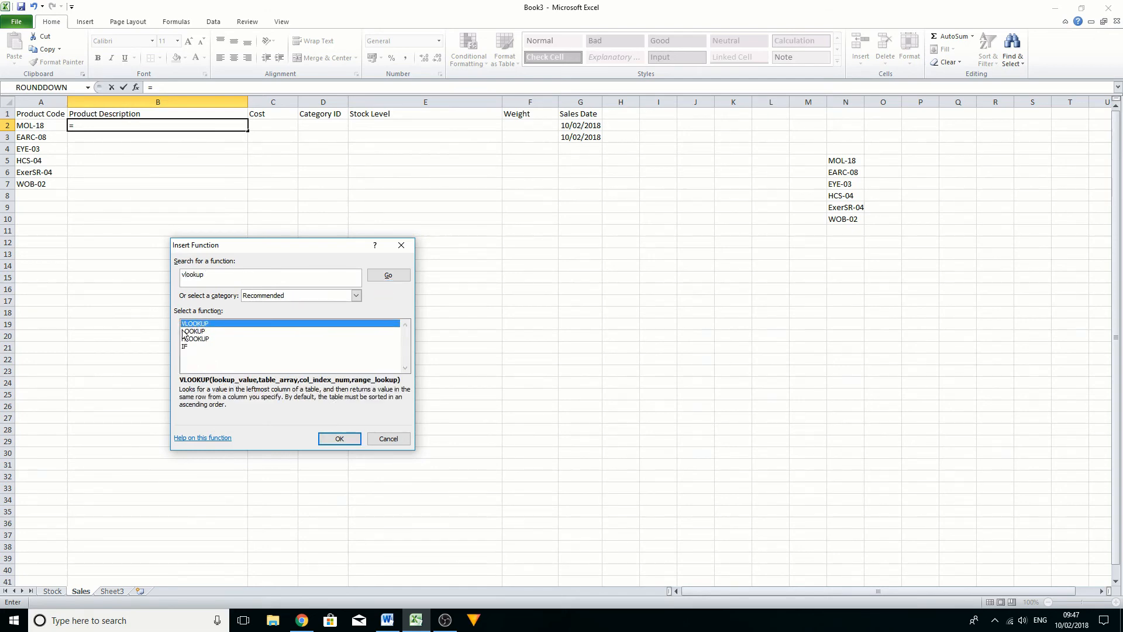
left_click(191, 332)
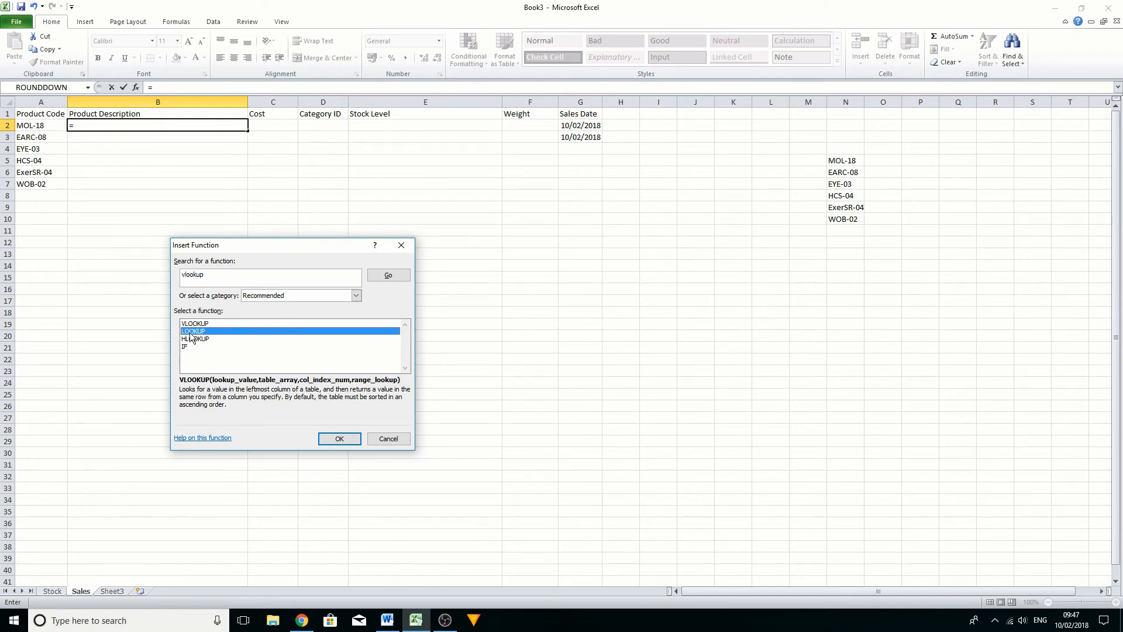
left_click(191, 340)
left_click(198, 328)
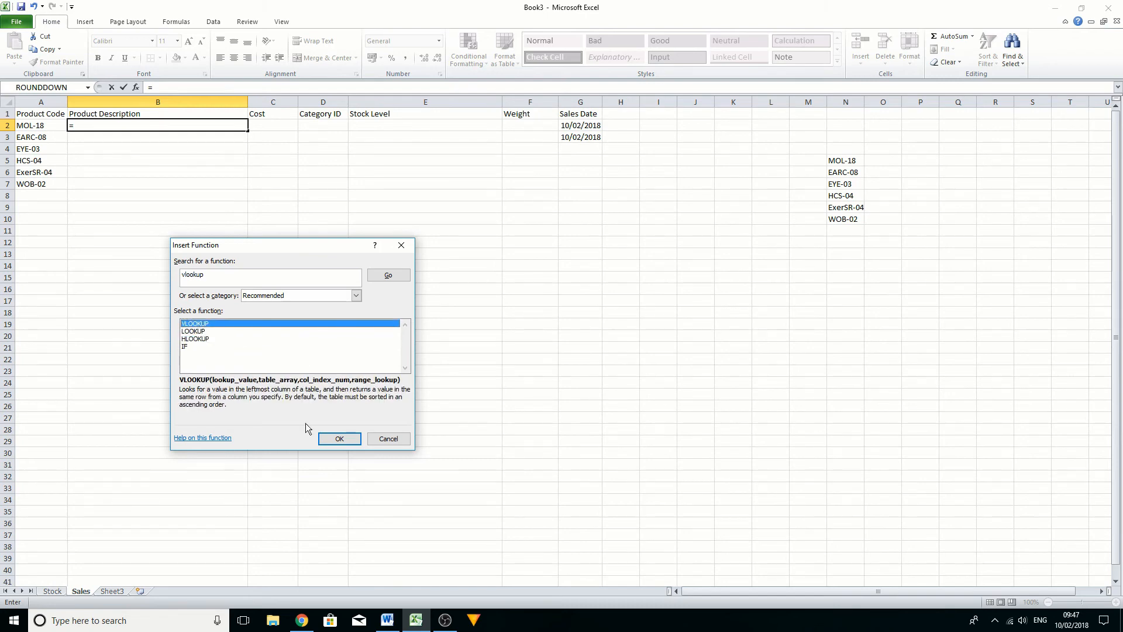
left_click(340, 438)
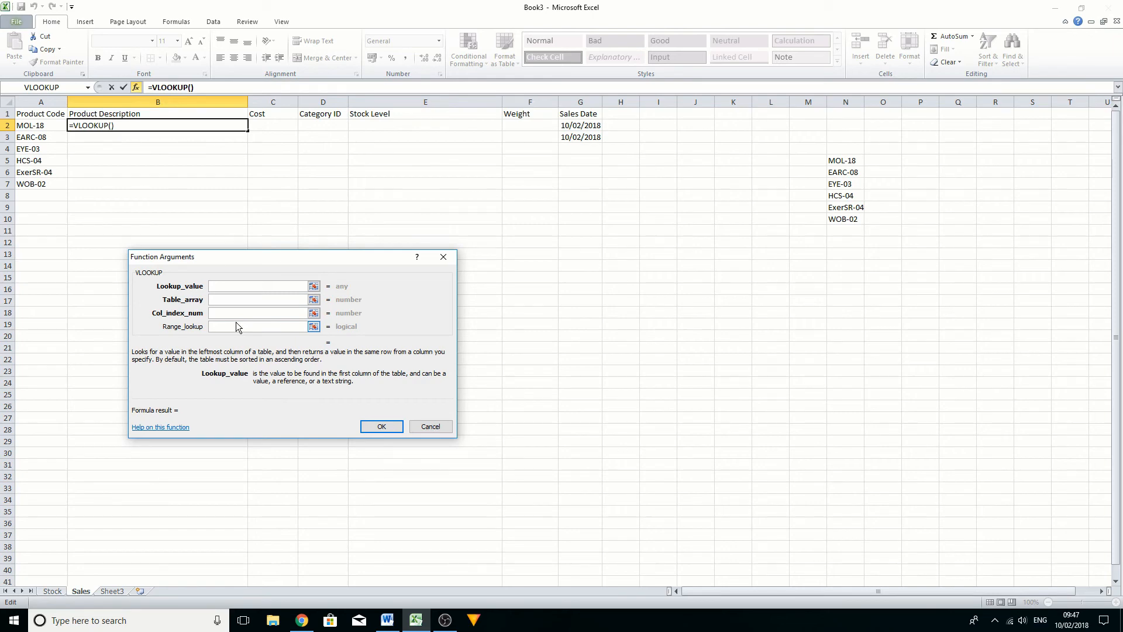
Set the VLOOKUP lookup value to a2 and its table array to the StockCat range A2:F34 on the Stock sheet.
type("a2")
key("Tab")
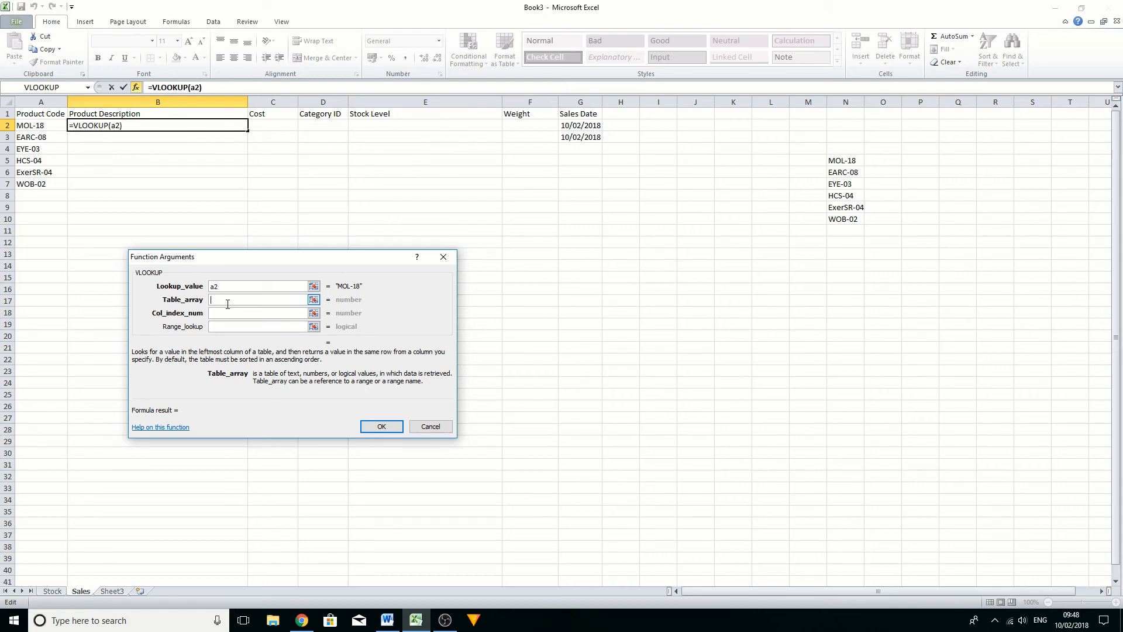
left_click(314, 300)
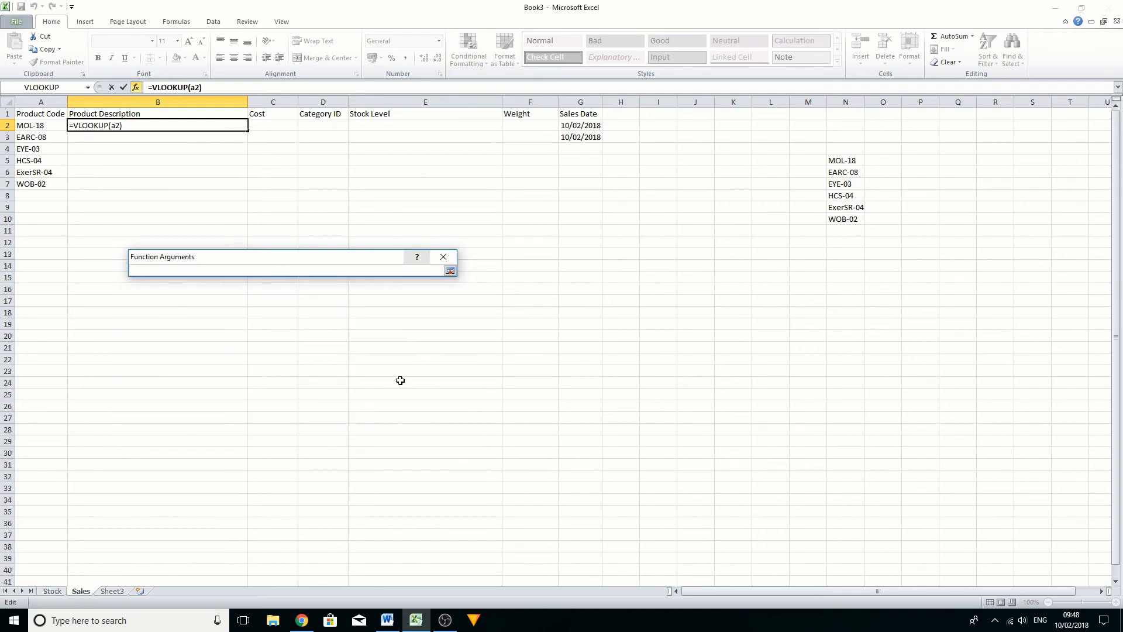
left_click(54, 590)
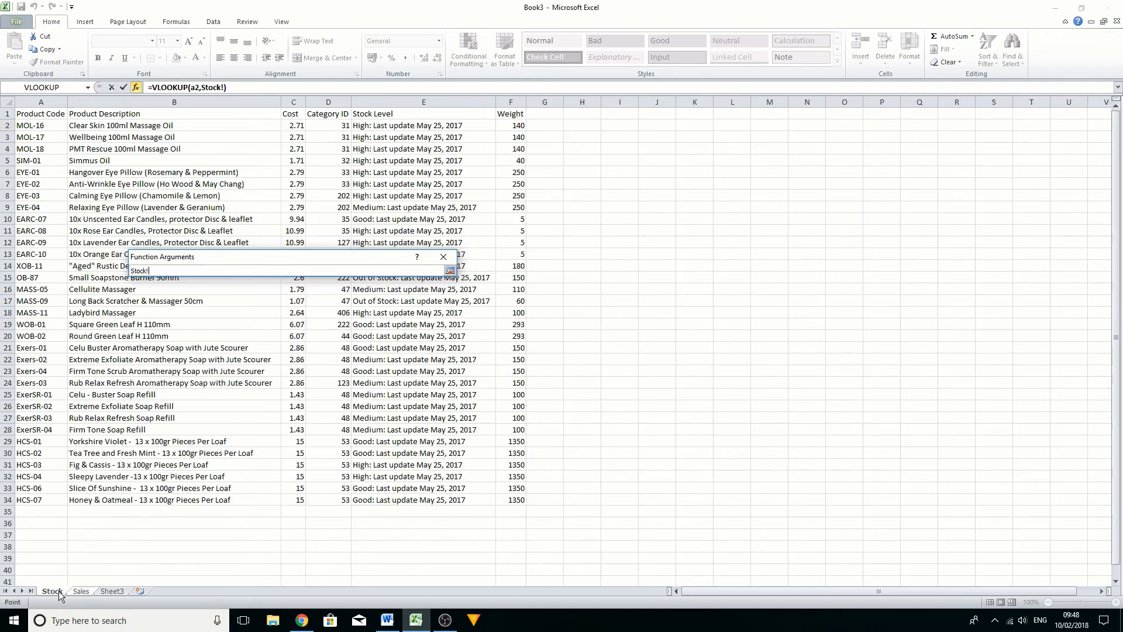
left_click_drag(29, 125, 512, 492)
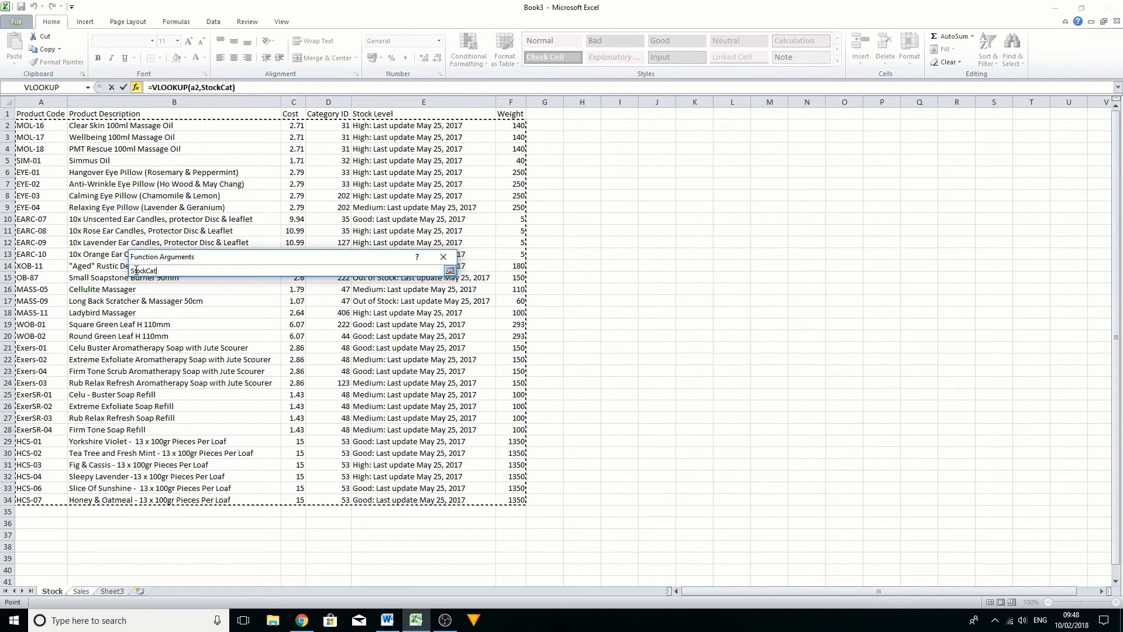
key("Return")
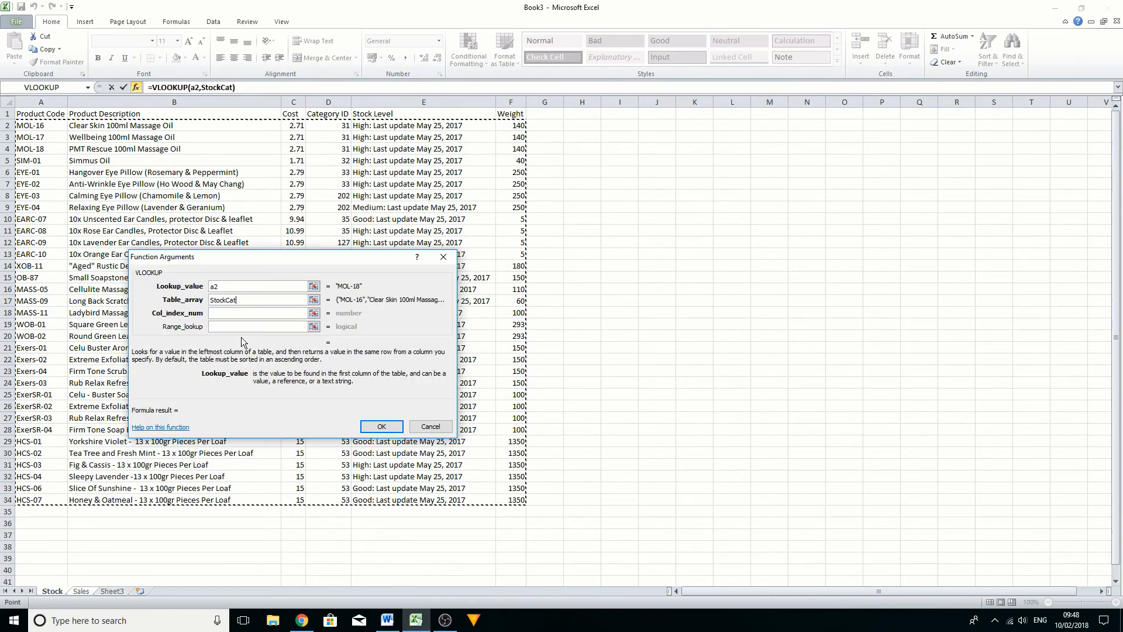
Set the VLOOKUP column index number to 2 and its range lookup to false.
left_click(239, 312)
left_click(225, 314)
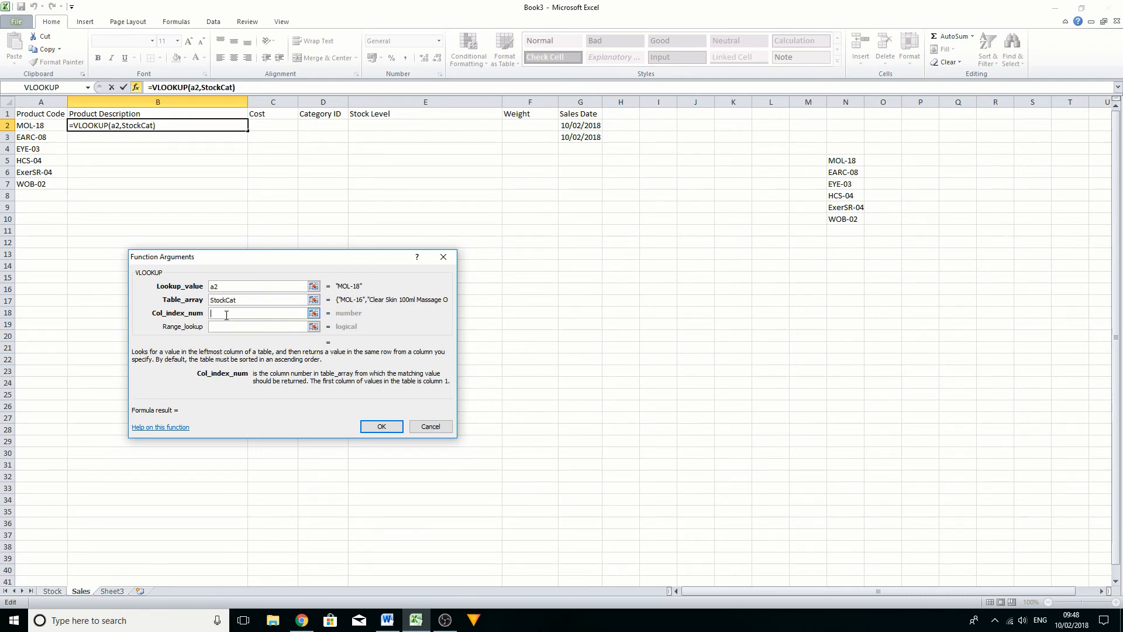
type("2")
left_click(234, 327)
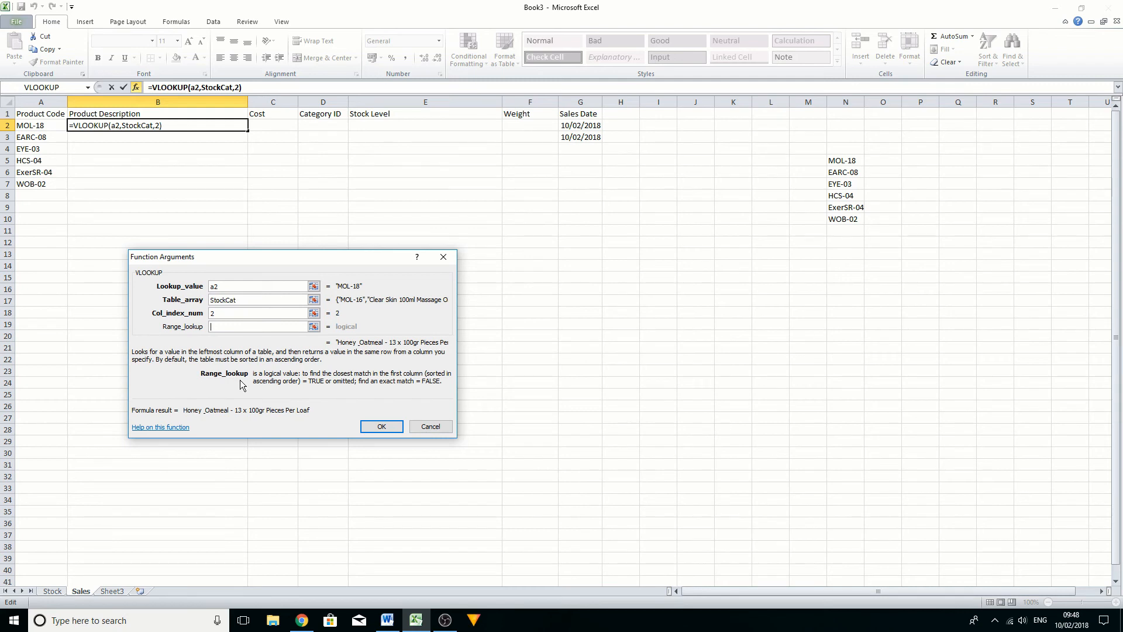
type("false")
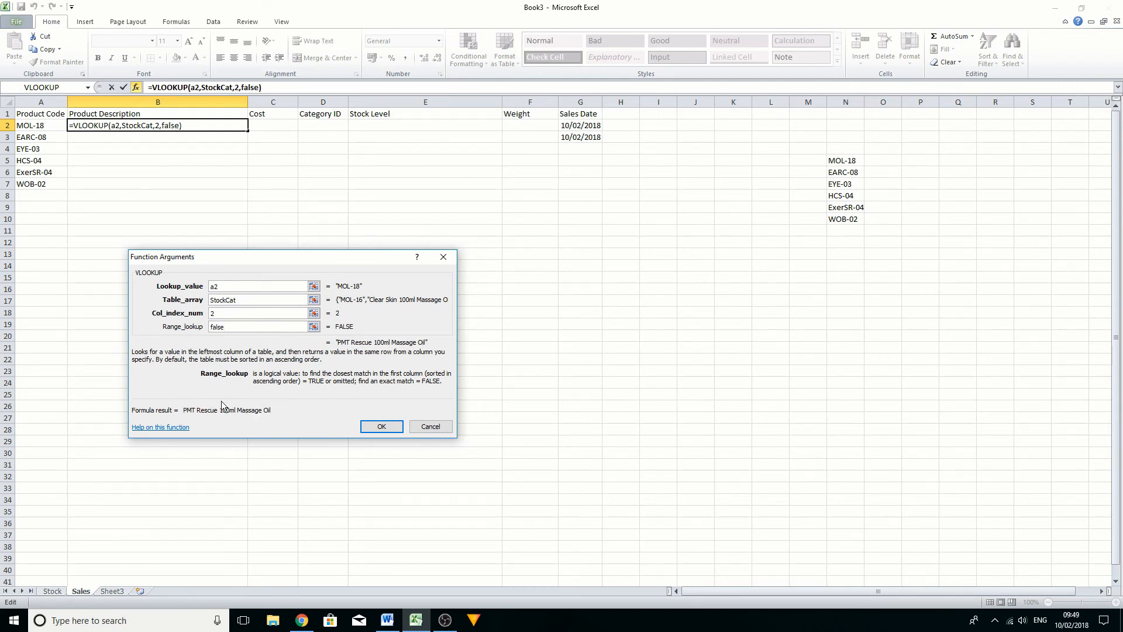
key("Tab")
Review the description of each VLOOKUP argument and accept the formula for B2.
left_click(214, 313)
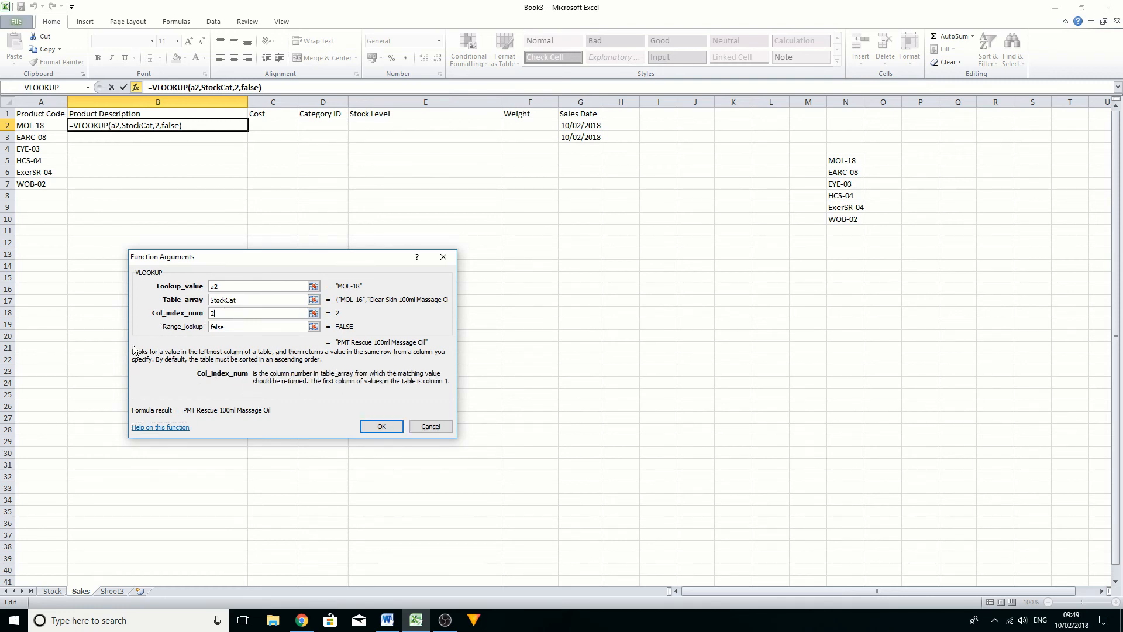
left_click(226, 300)
left_click(226, 286)
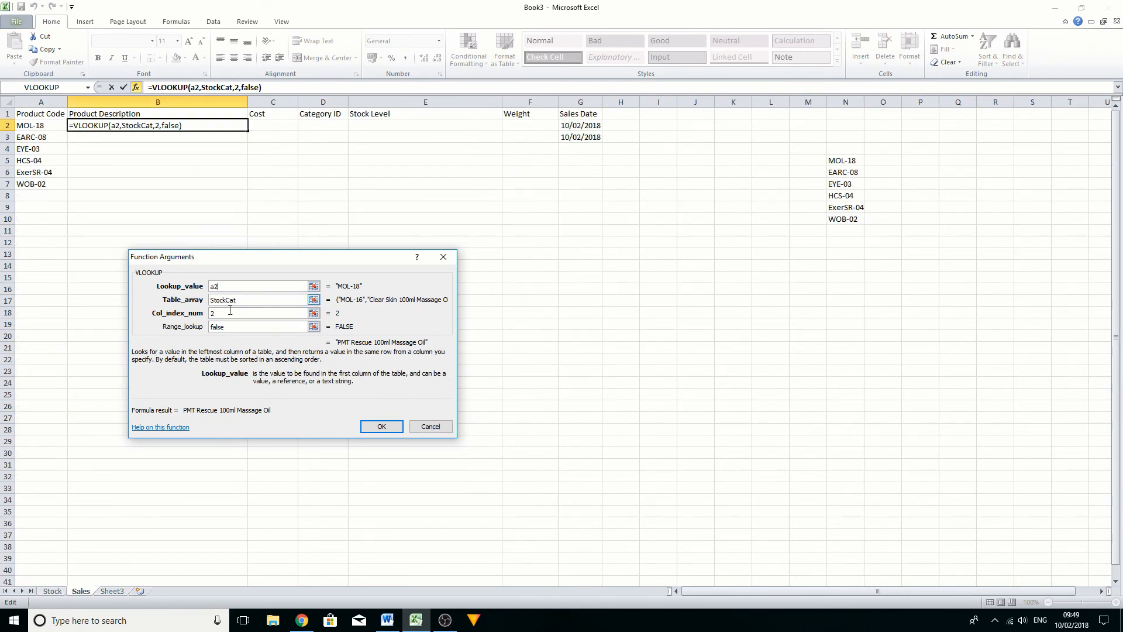
left_click(229, 326)
left_click(242, 313)
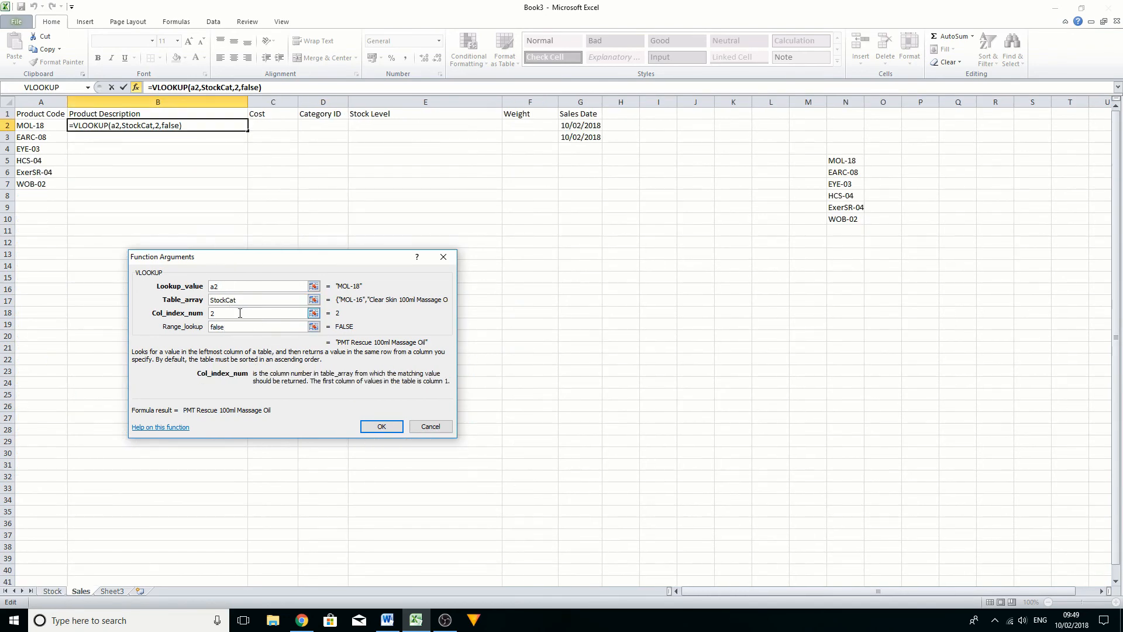
left_click(252, 302)
left_click(233, 286)
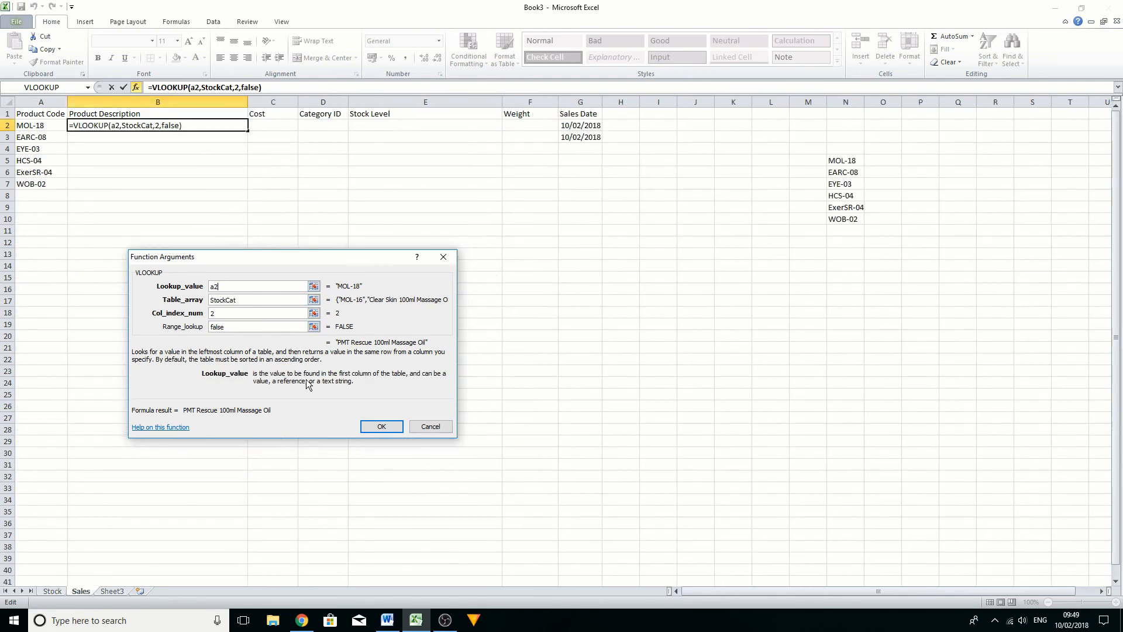
left_click(384, 425)
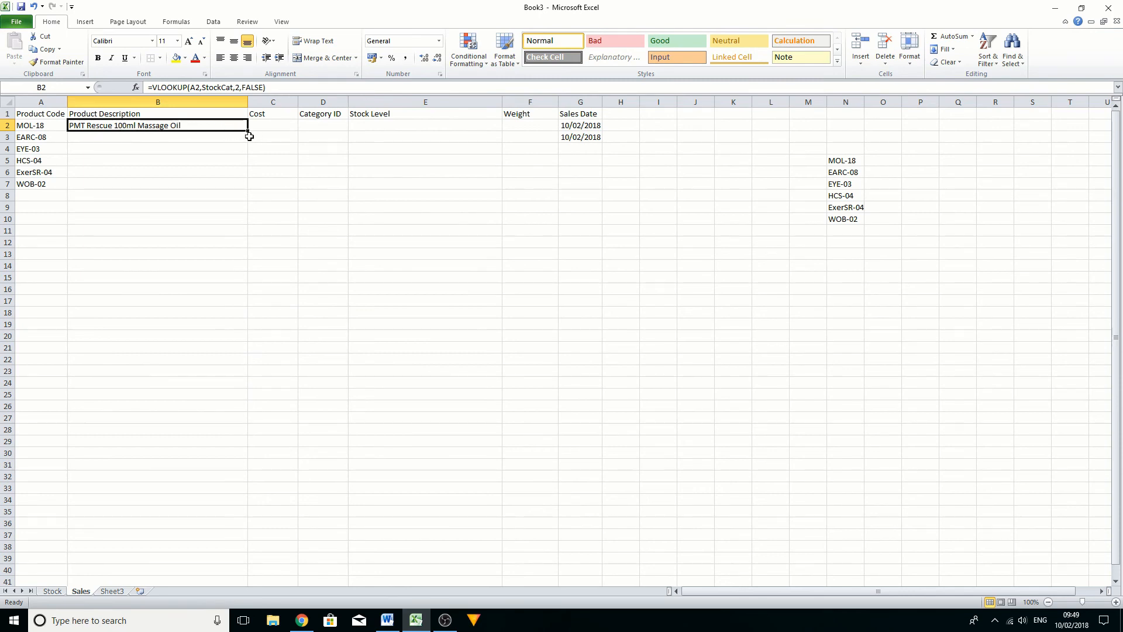
Try filling the B2 formula across to F2, and clear the copies from C2:F2.
left_click_drag(248, 131, 536, 130)
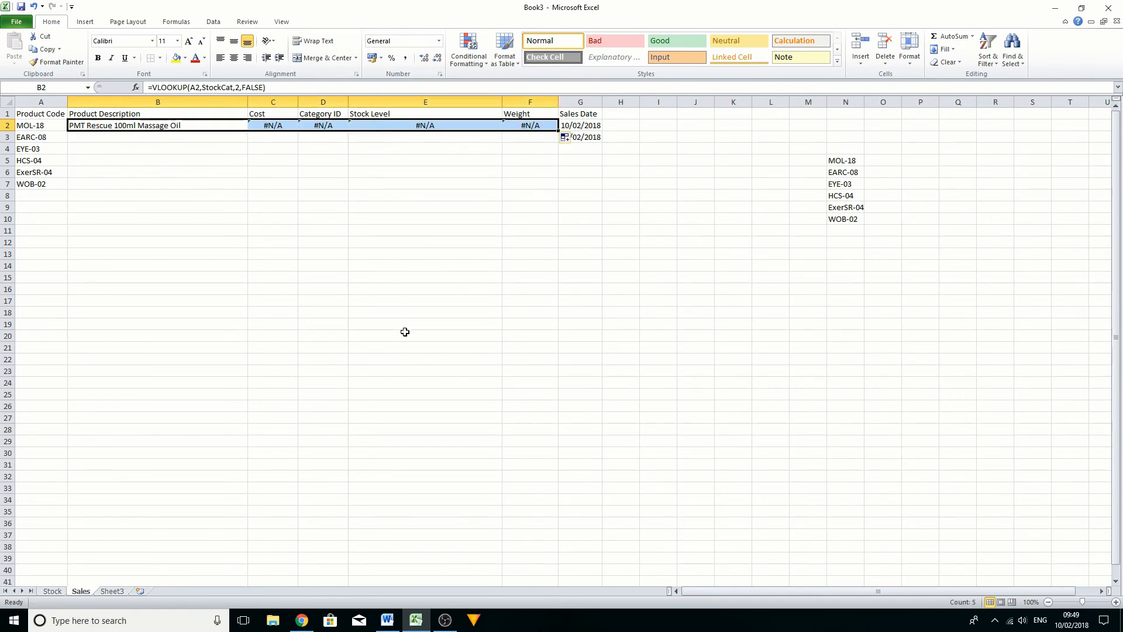
left_click_drag(270, 126, 512, 128)
key("Delete")
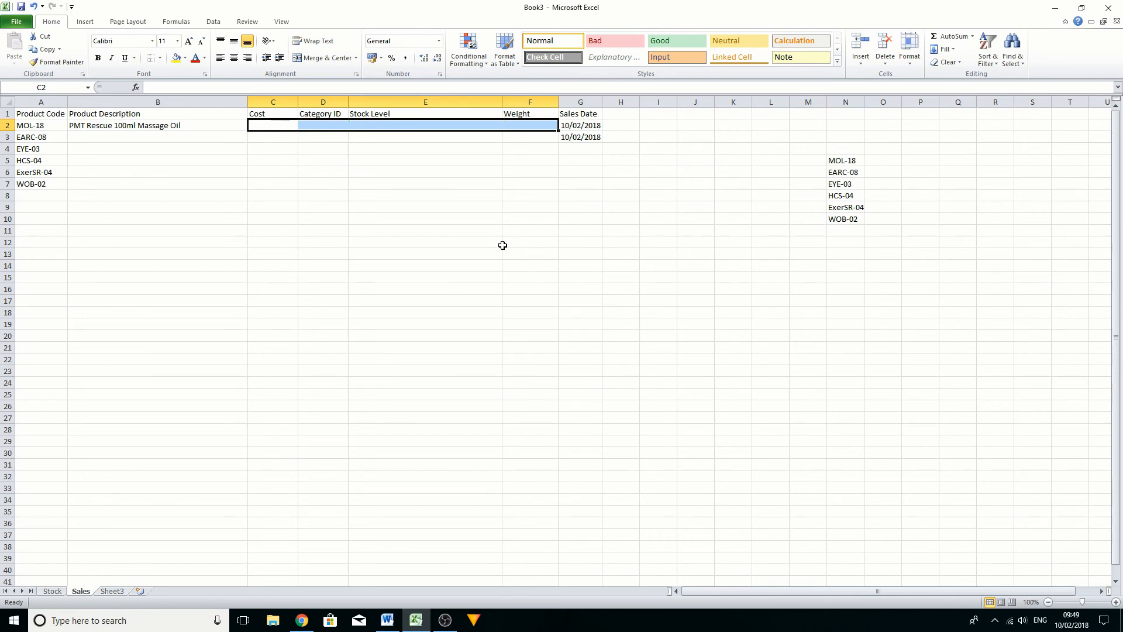
key("Left")
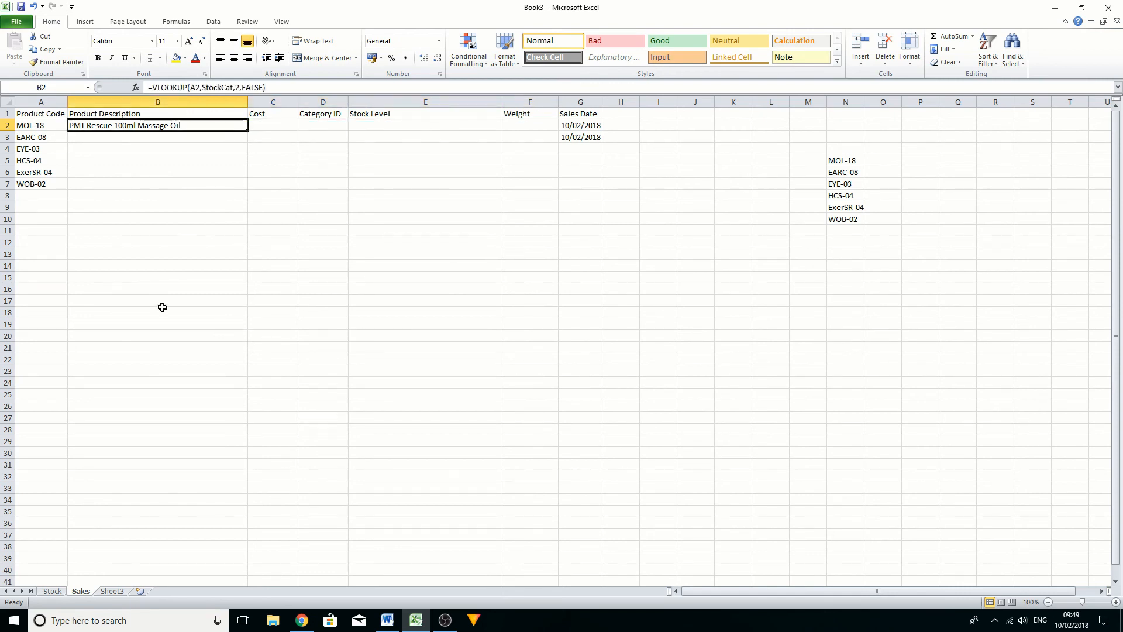
Copy the B2 formula into the Cost cell C2 and set its lookup value to A2.
key("ctrl+c")
left_click(273, 125)
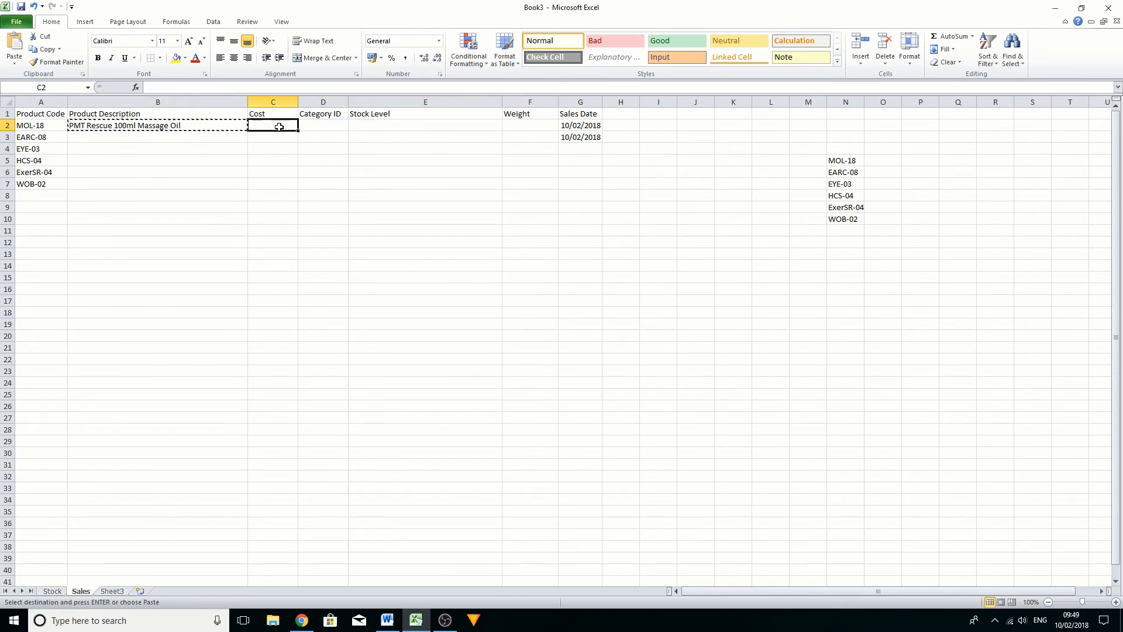
key("ctrl+v")
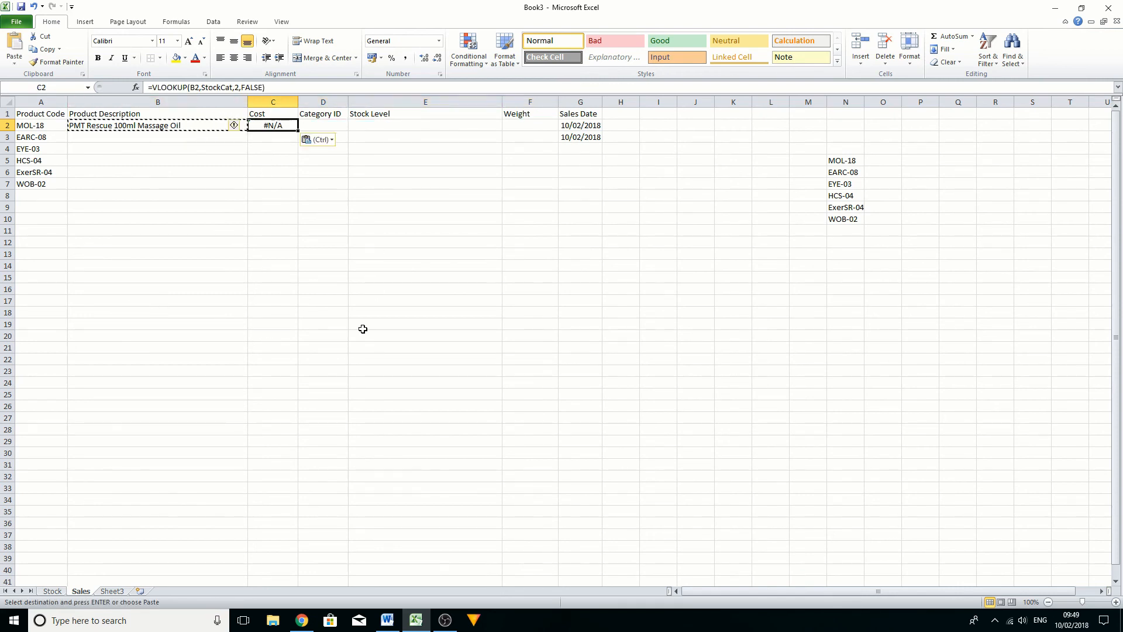
left_click(196, 86)
key("BackSpace")
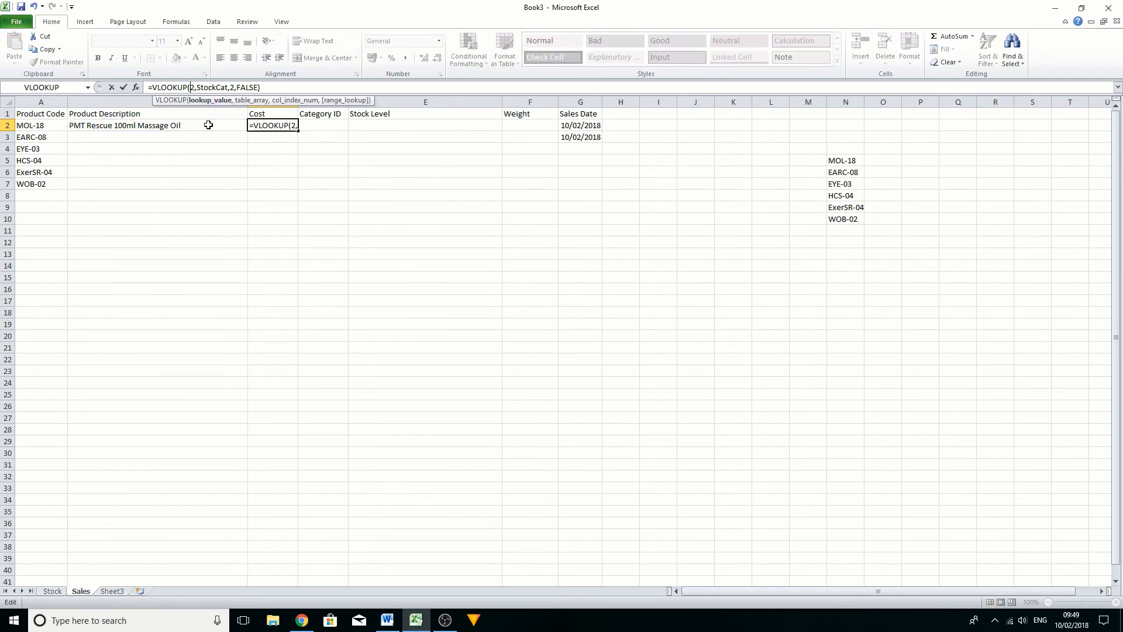
type("A")
Set the column index number in the C2 VLOOKUP formula to 3.
key("Right")
key("Right")
key("Right")
key("Right")
key("Right")
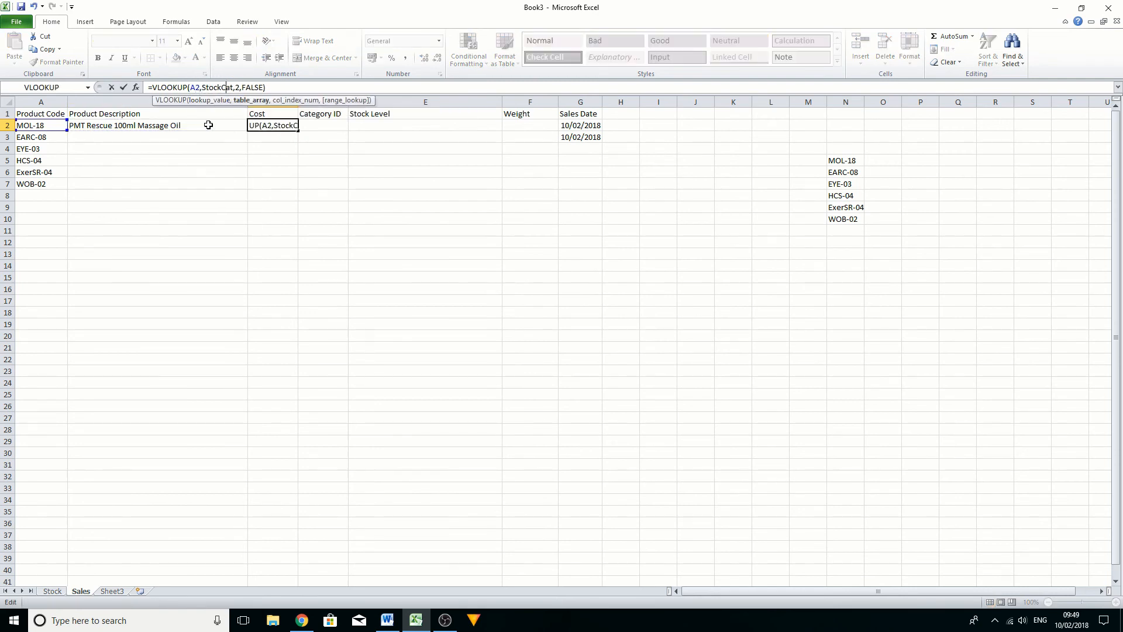
key("Right")
key("Right")
key("Right")
key("Delete")
type("3")
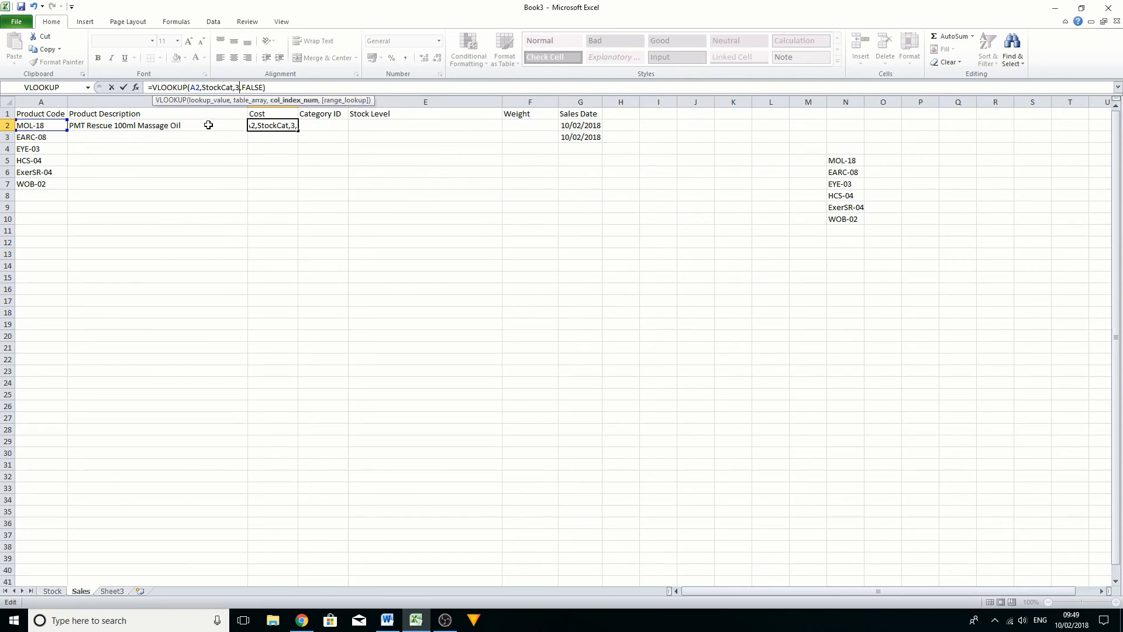
key("Return")
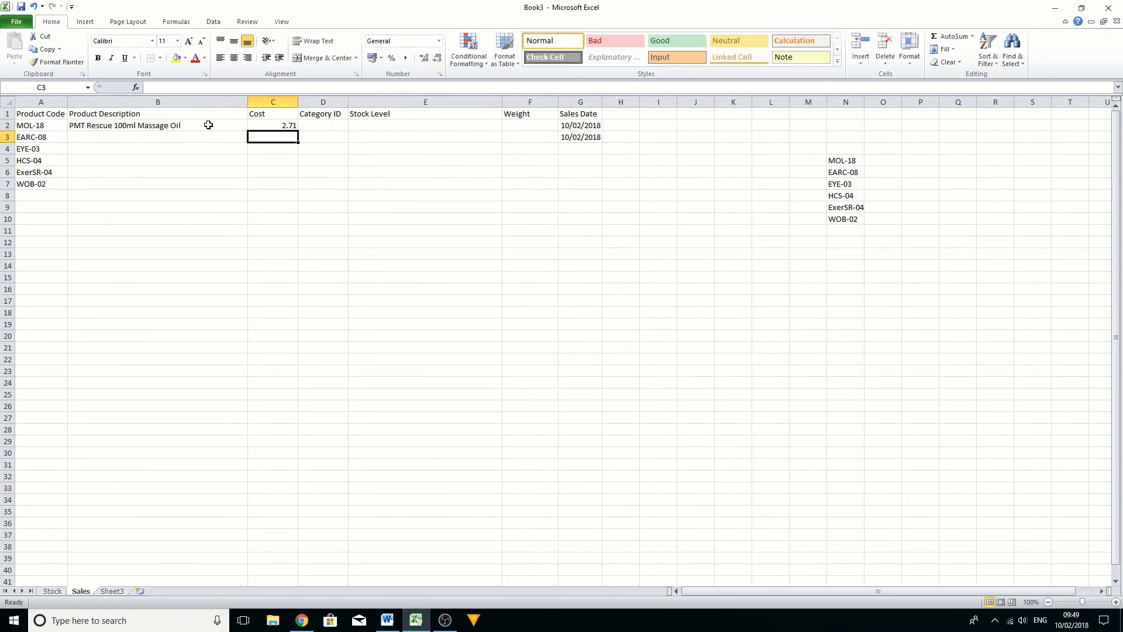
Clear the edited VLOOKUP formula from the Cost cell C2.
key("Up")
key("Right")
key("Right")
key("Right")
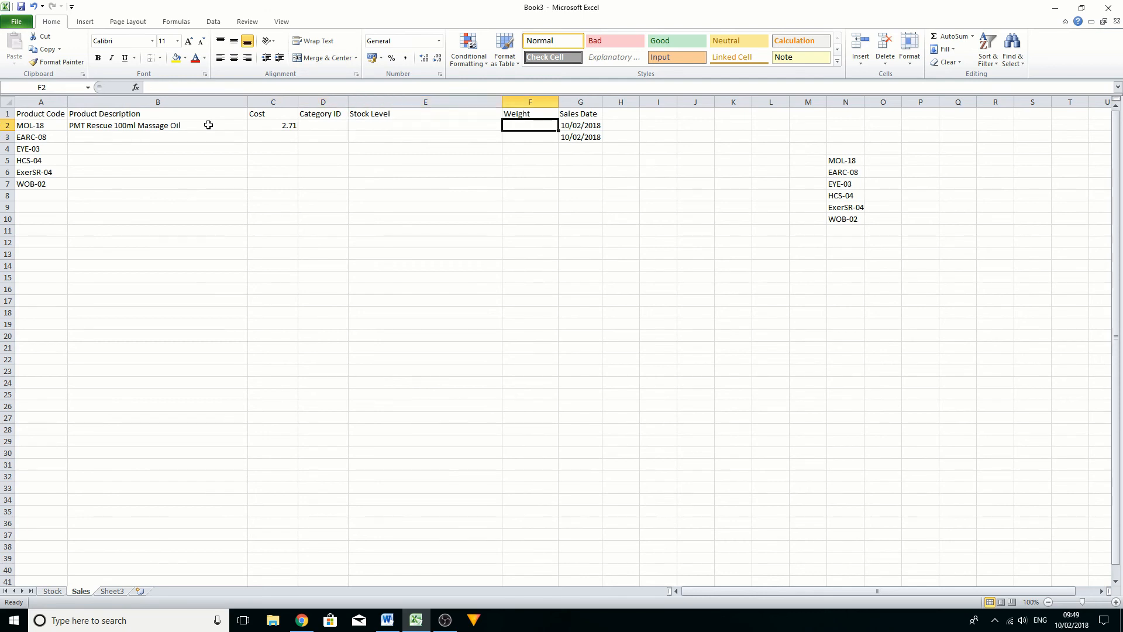
key("Left")
key("Left")
key("Left")
key("Delete")
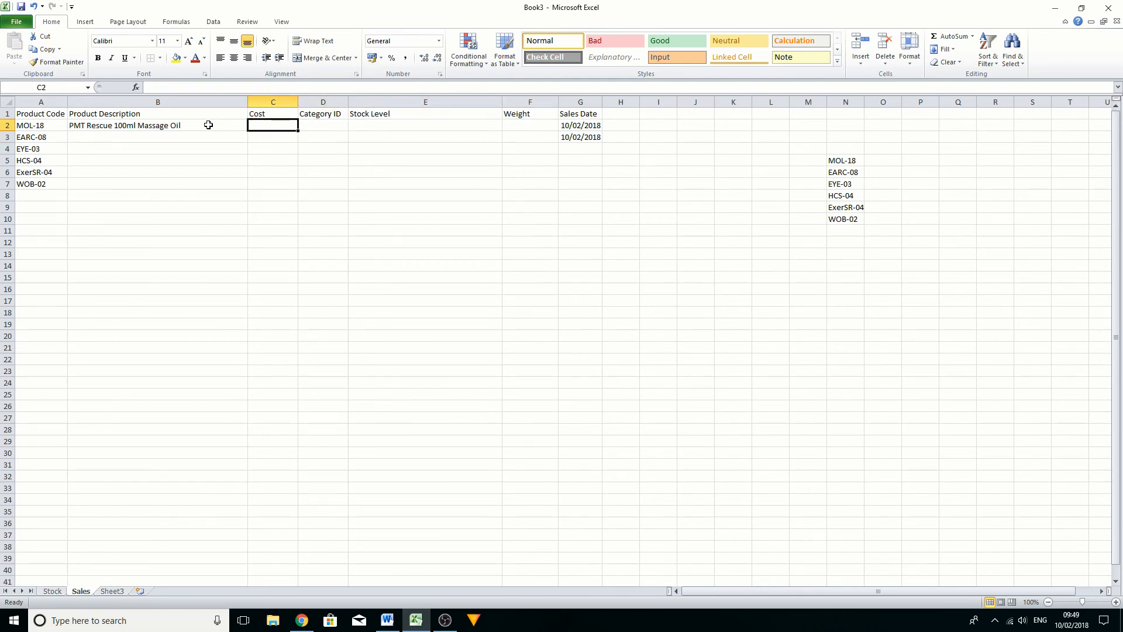
Enter the formula =VLOOKUP(A2,StockCat,3,FALSE) in the Cost cell C2.
type("=vlookup")
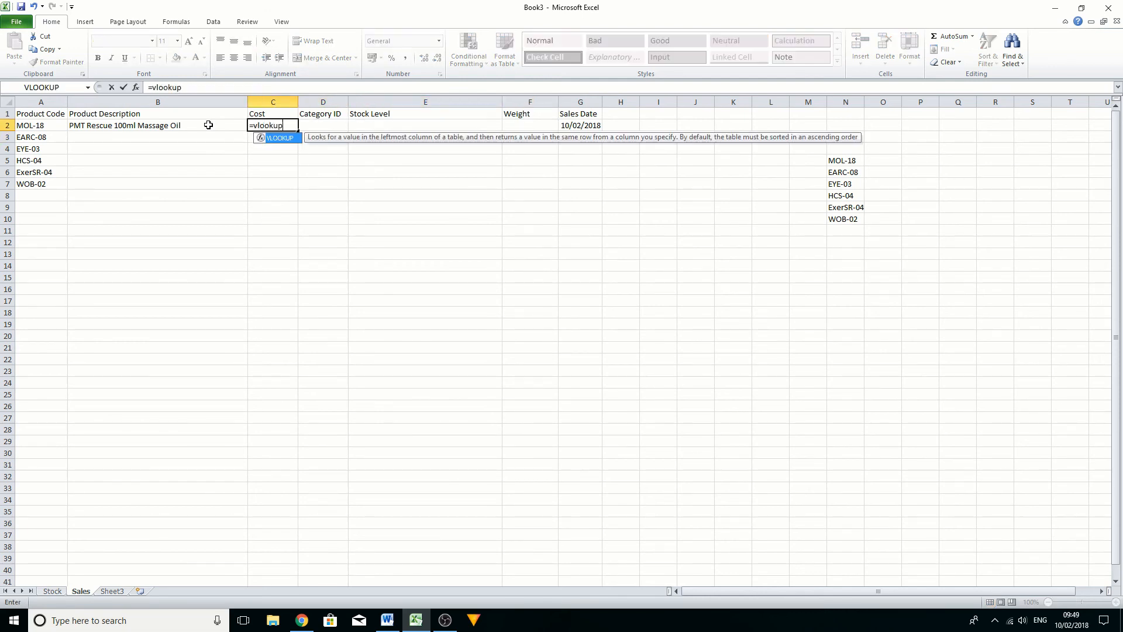
type("(a2,stoc")
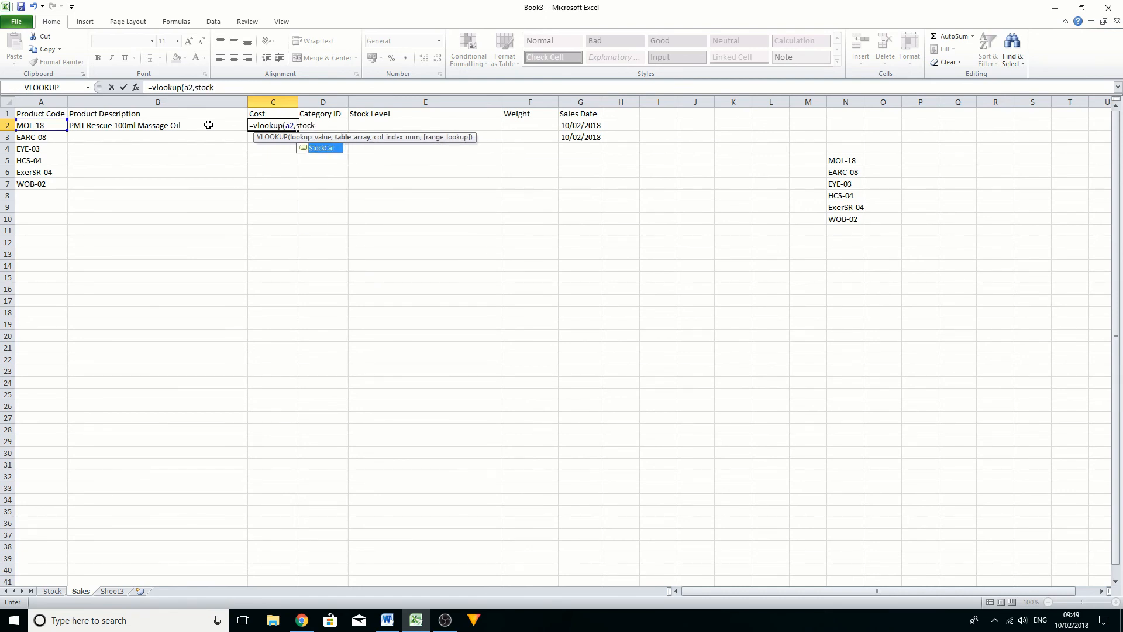
type("k")
double_click(324, 149)
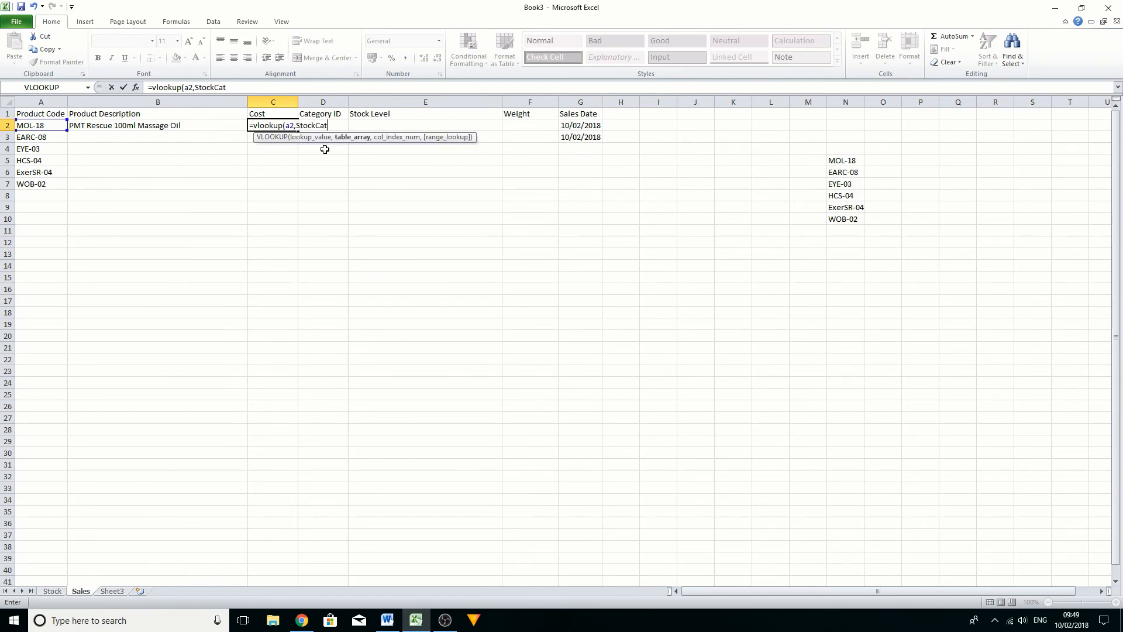
type(",3,false)")
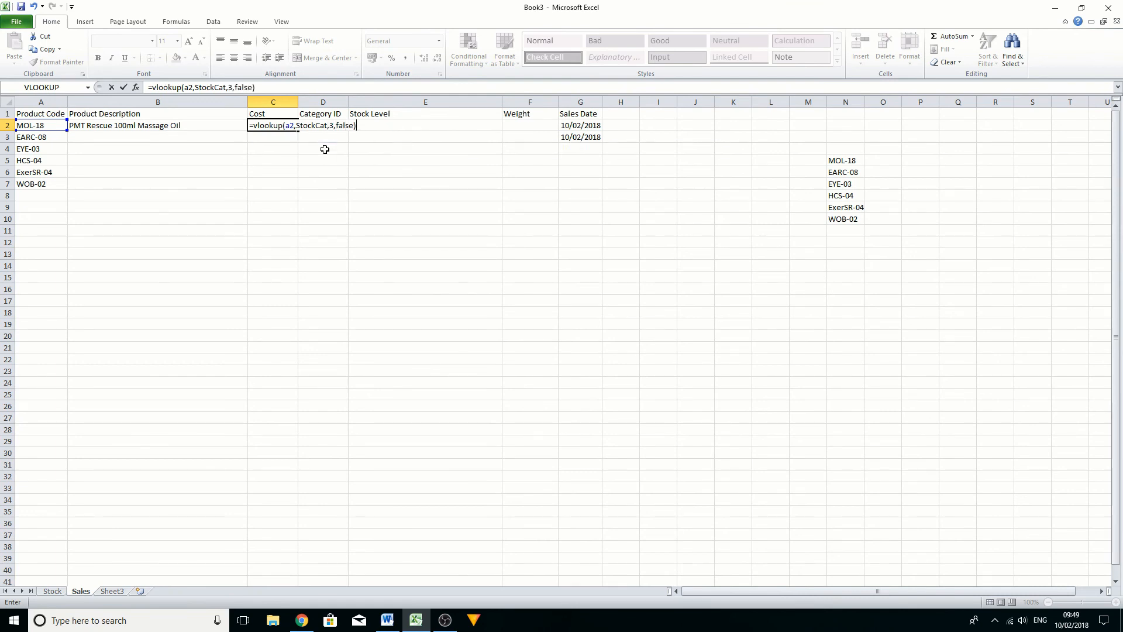
key("Tab")
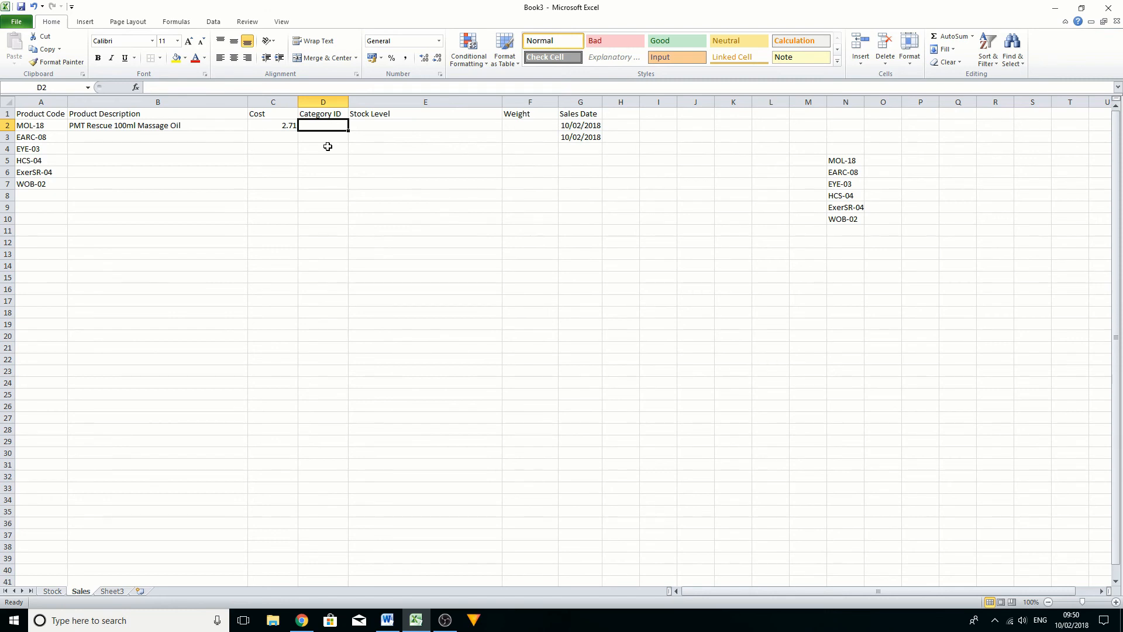
Enter the formula =VLOOKUP(A2,StockCat,4,FALSE) in the Category ID cell D2.
type("=vlok")
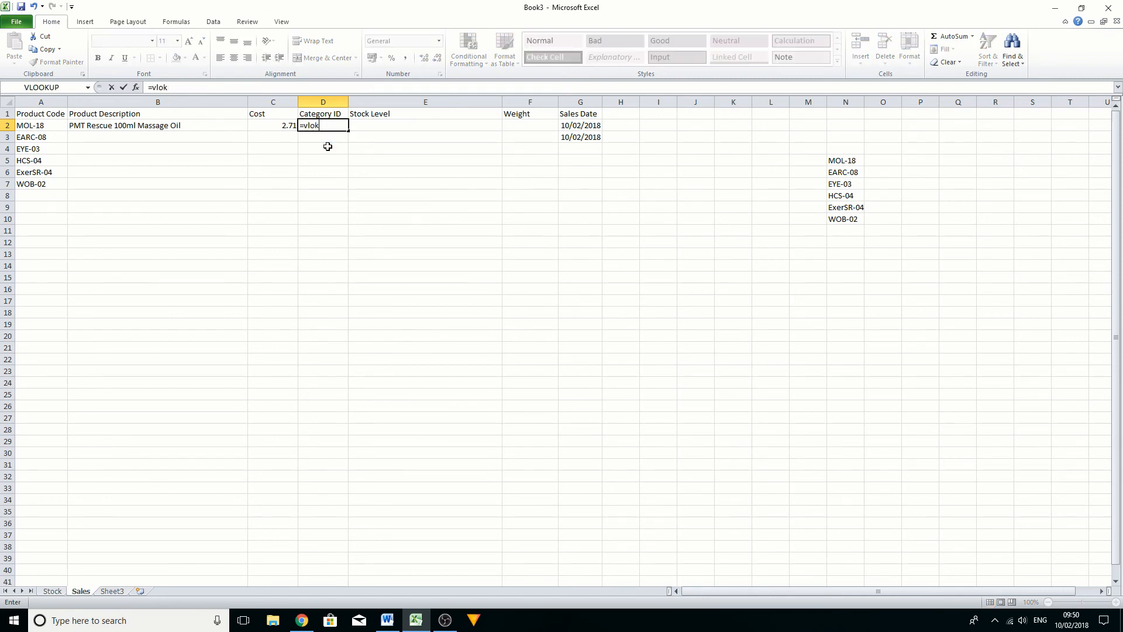
key("BackSpace")
type("ok")
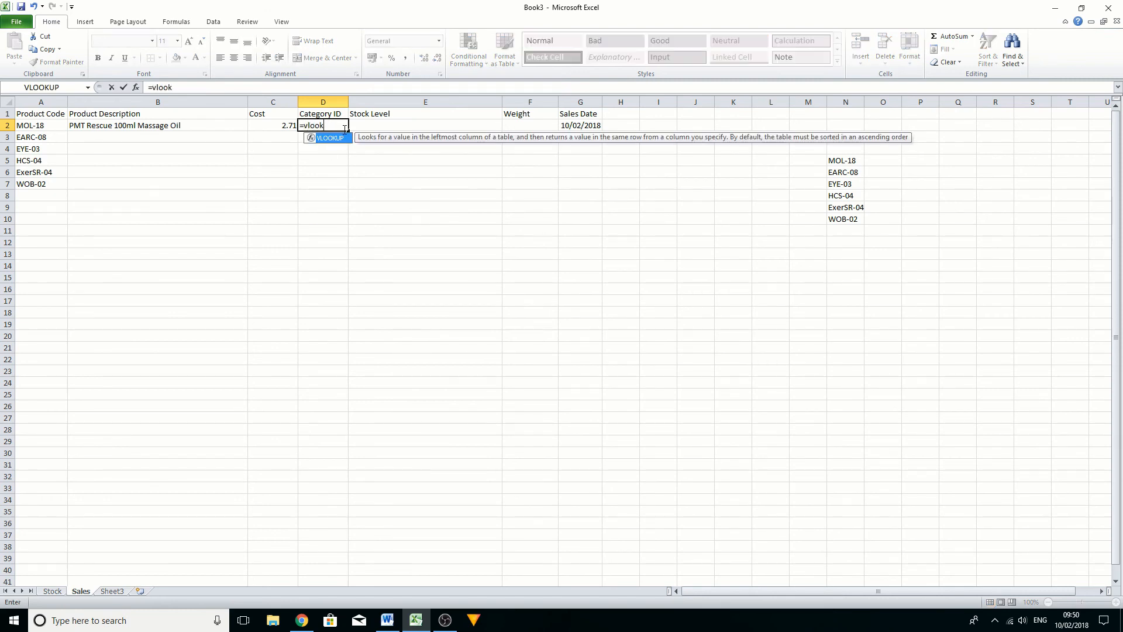
double_click(338, 137)
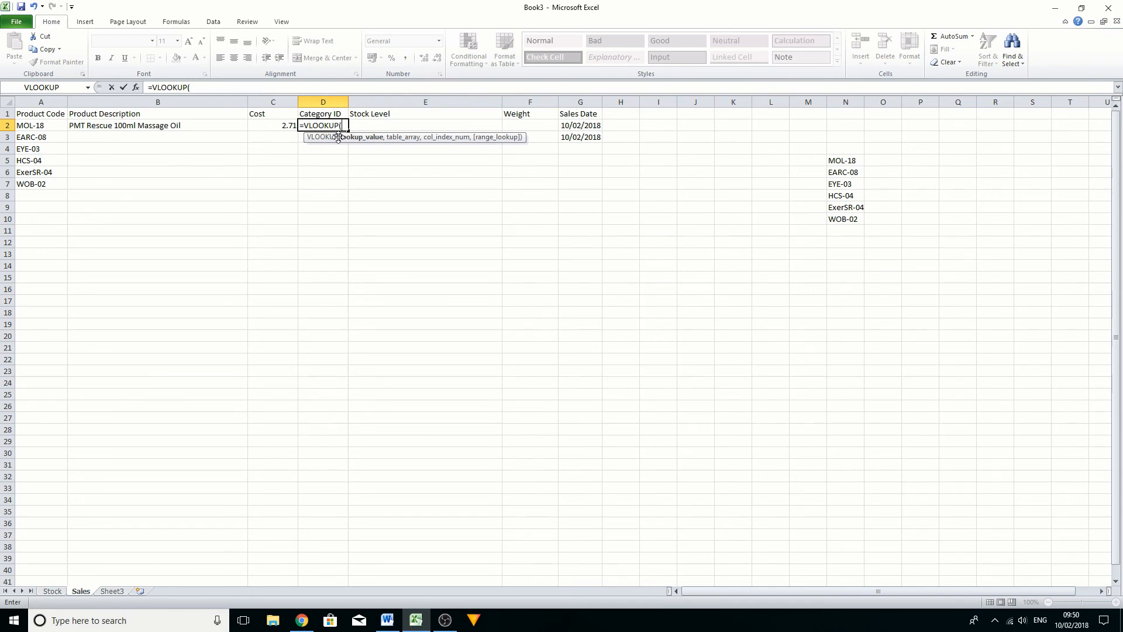
type("a2,sto")
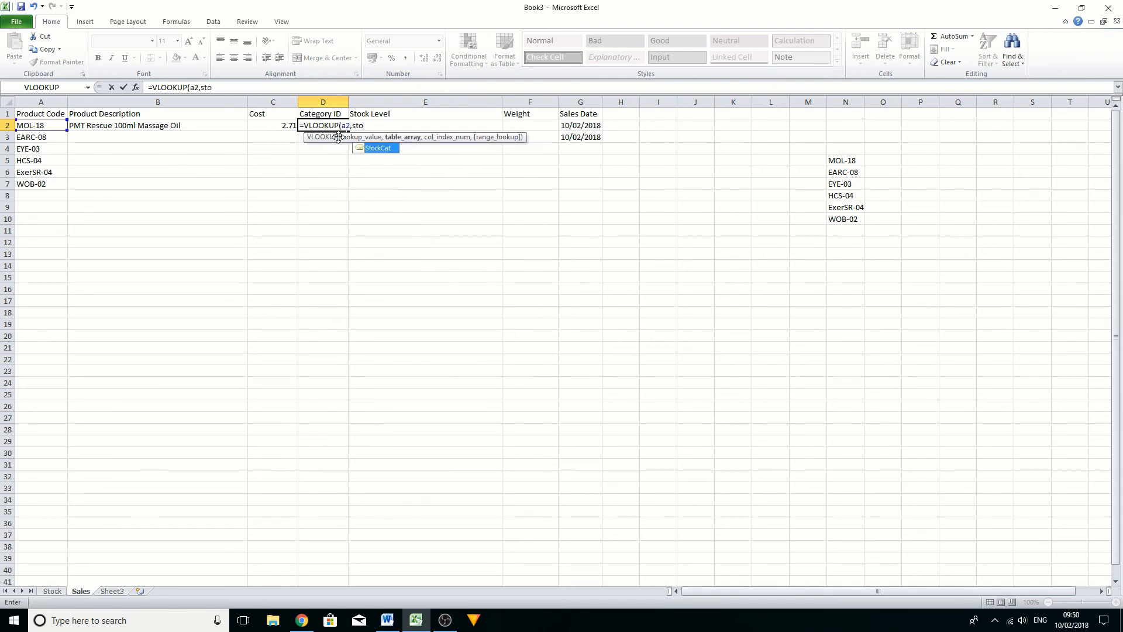
double_click(369, 148)
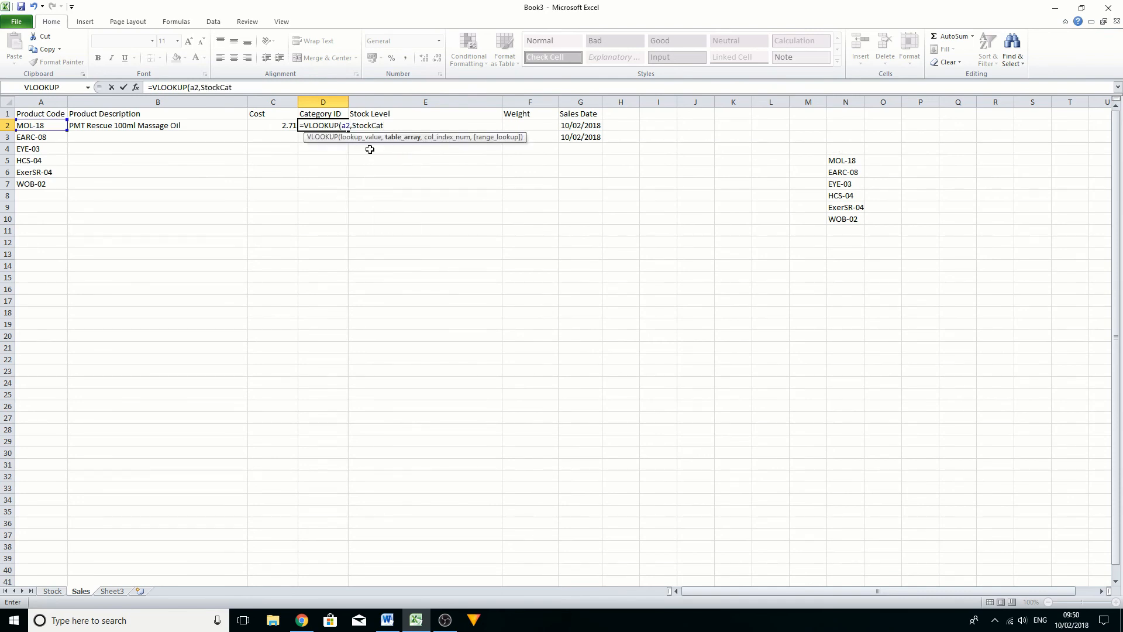
type(",")
type("4,false)")
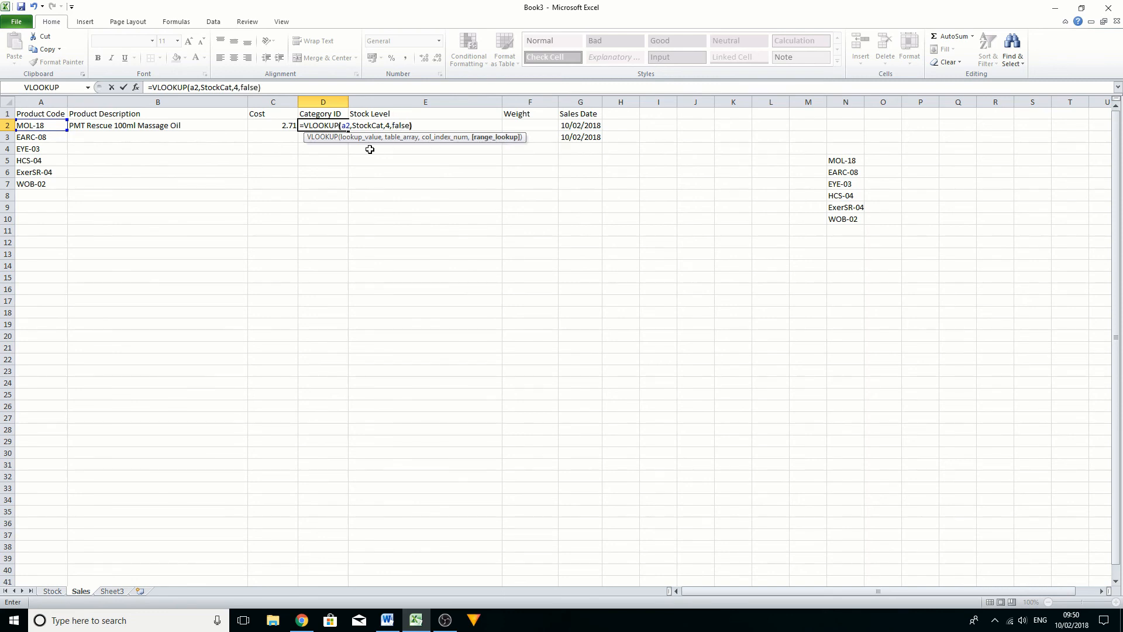
key("Return")
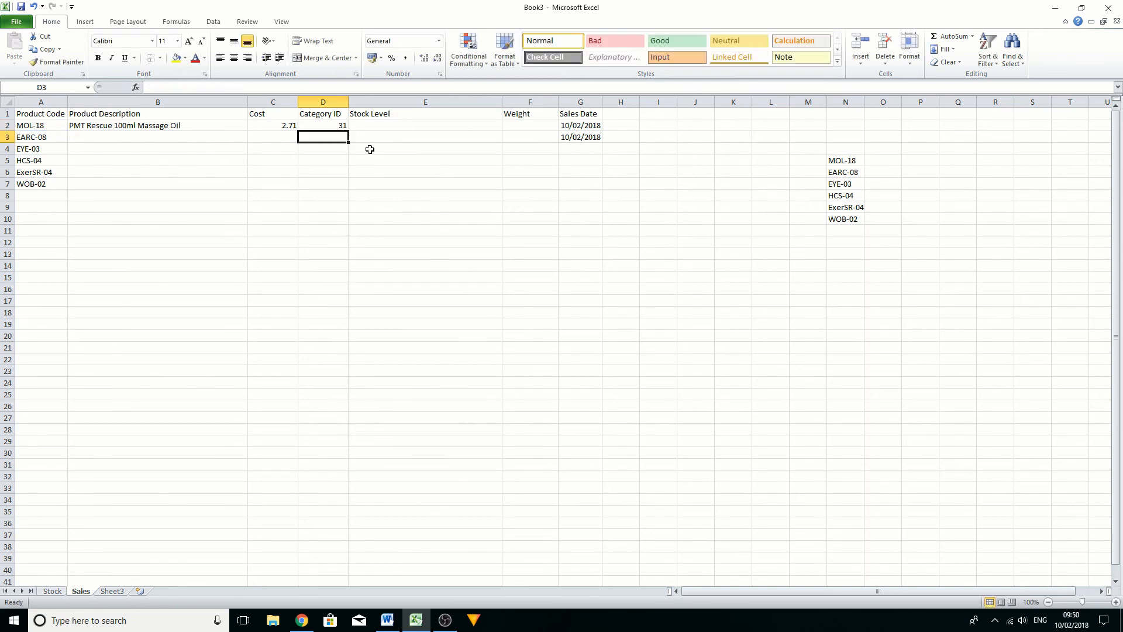
Enter the formula =VLOOKUP(A2,StockCat,5,FALSE) in the Stock Level cell E2.
key("Up")
key("Left")
key("Right")
key("Right")
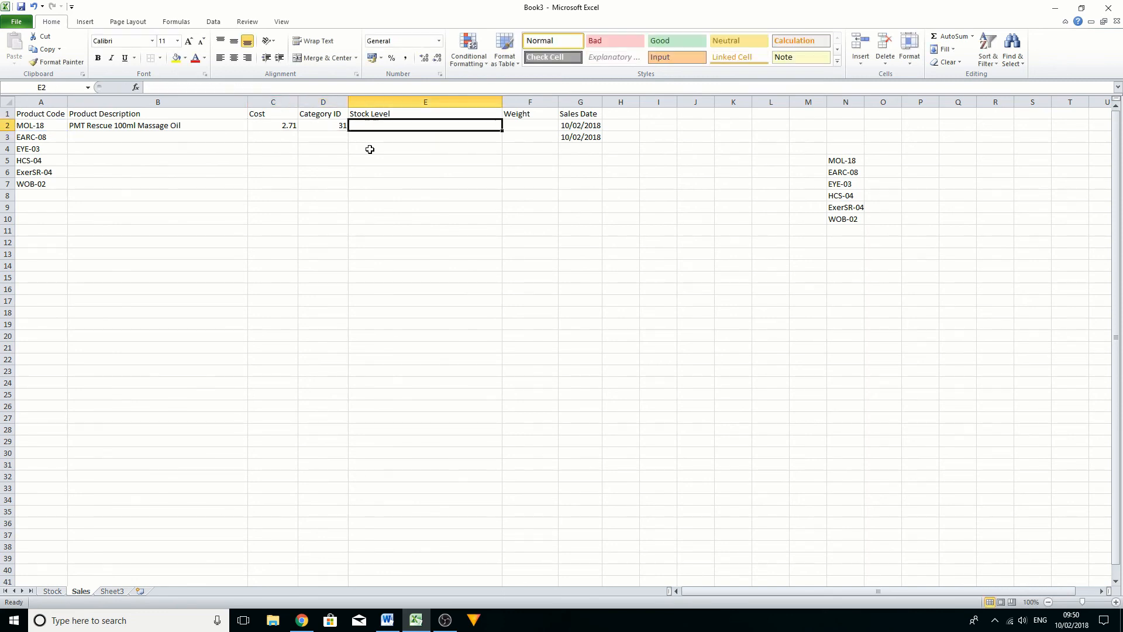
type("=vlookup")
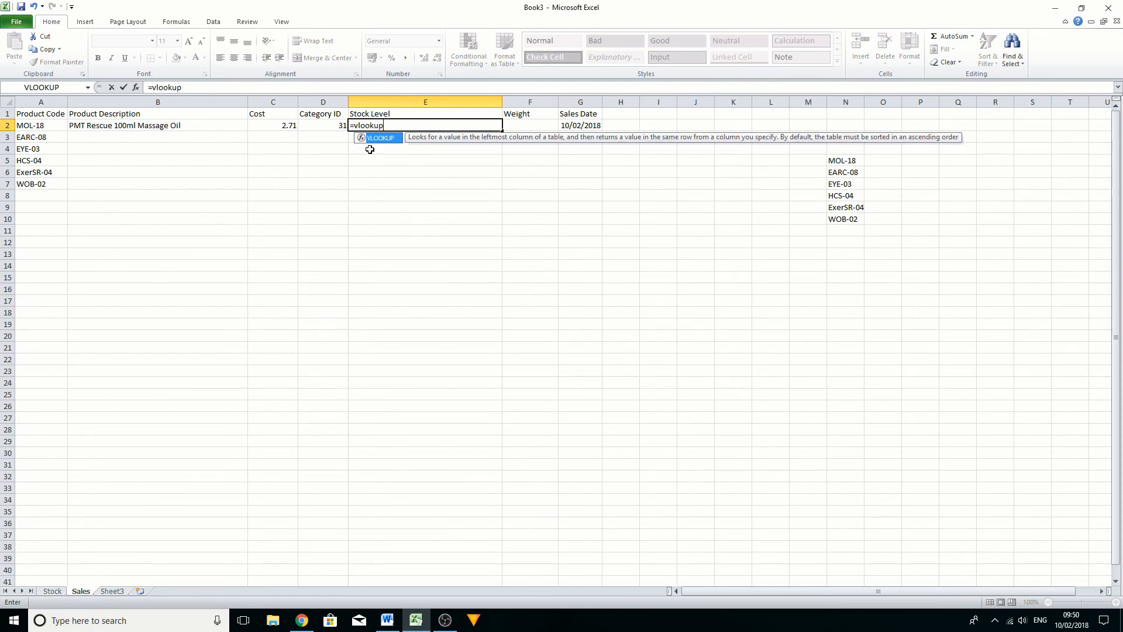
type("(a")
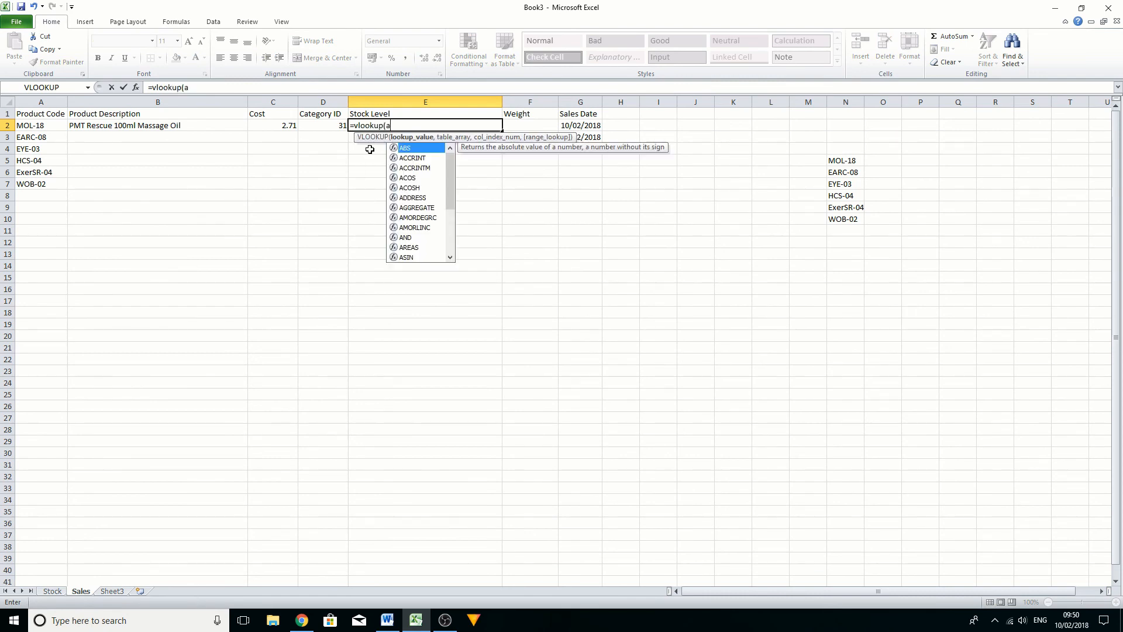
type("2,")
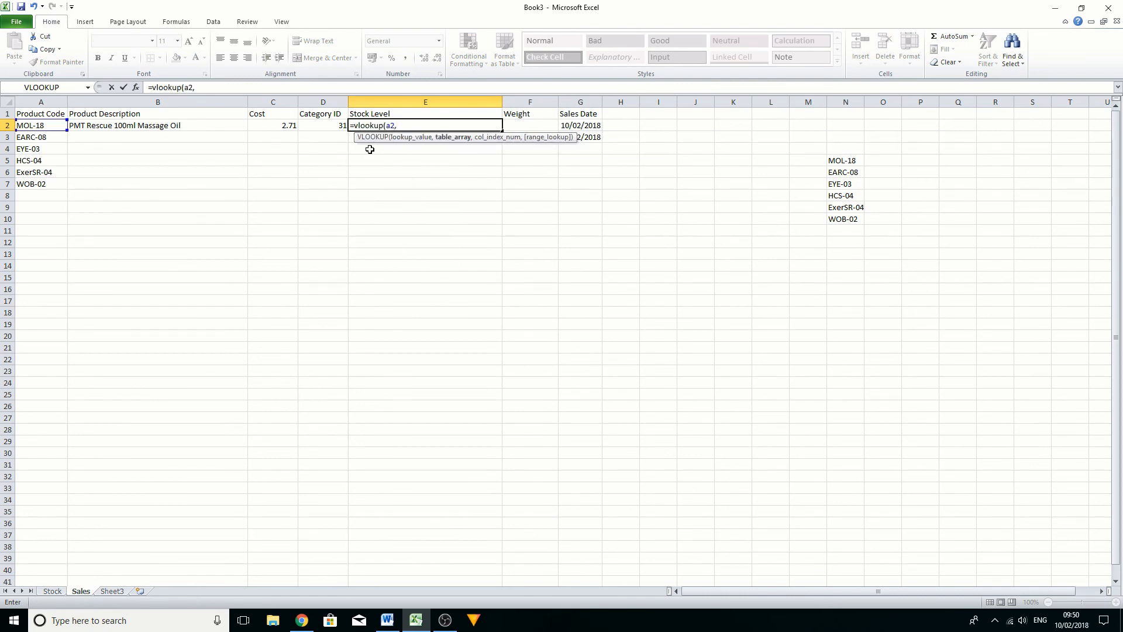
type("sto")
double_click(432, 151)
type(",5,fa;se")
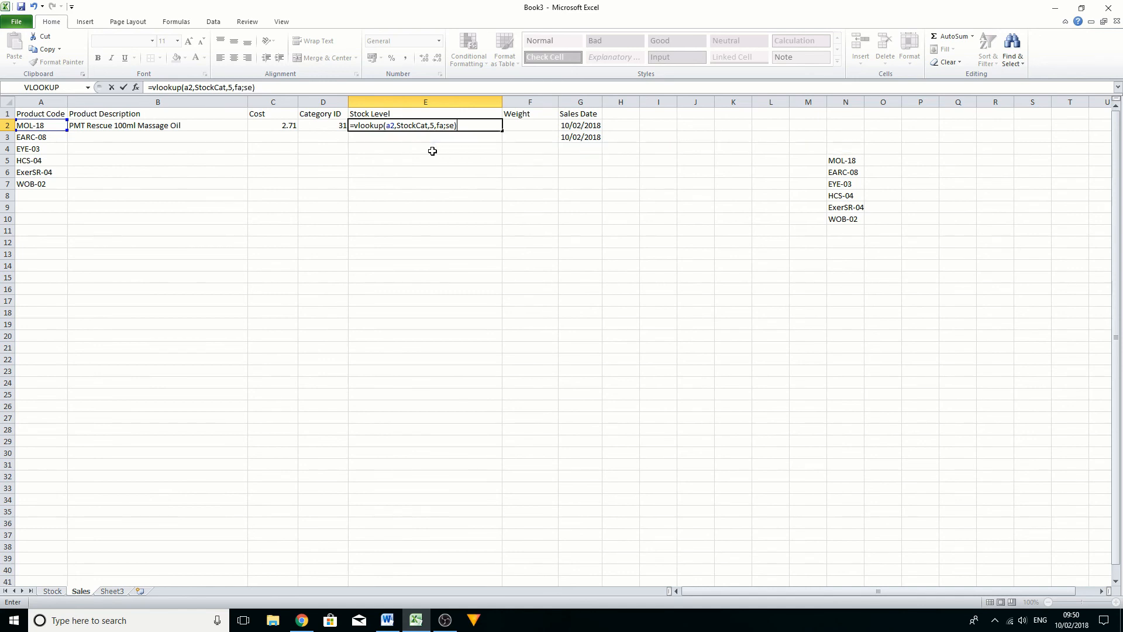
key("BackSpace")
key("BackSpace")
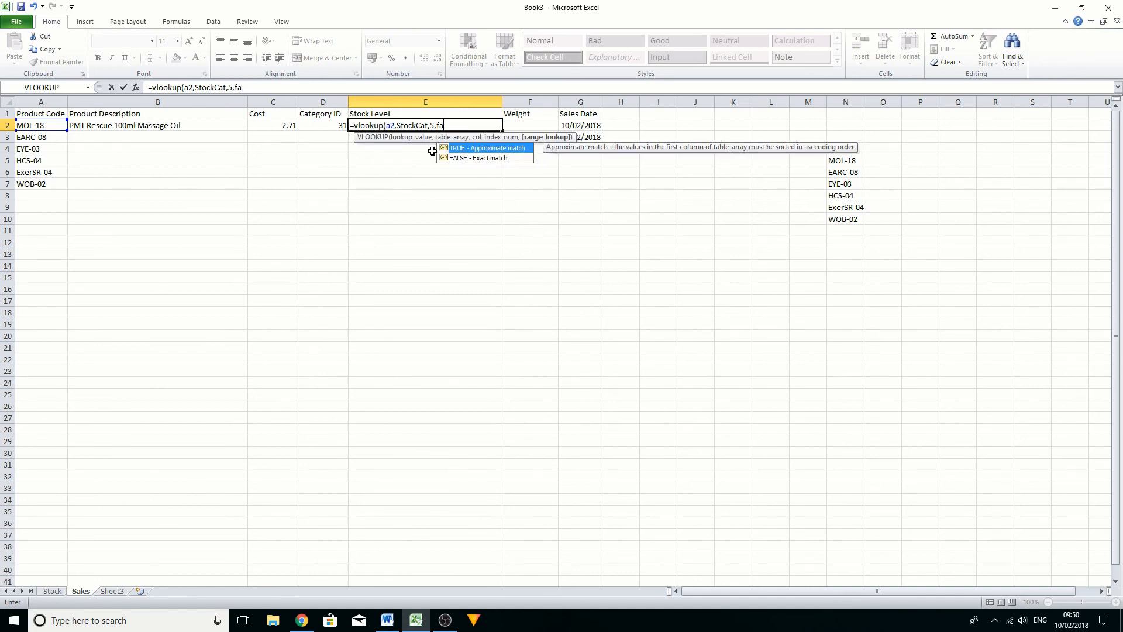
type("lse)")
key("ctrl+Return")
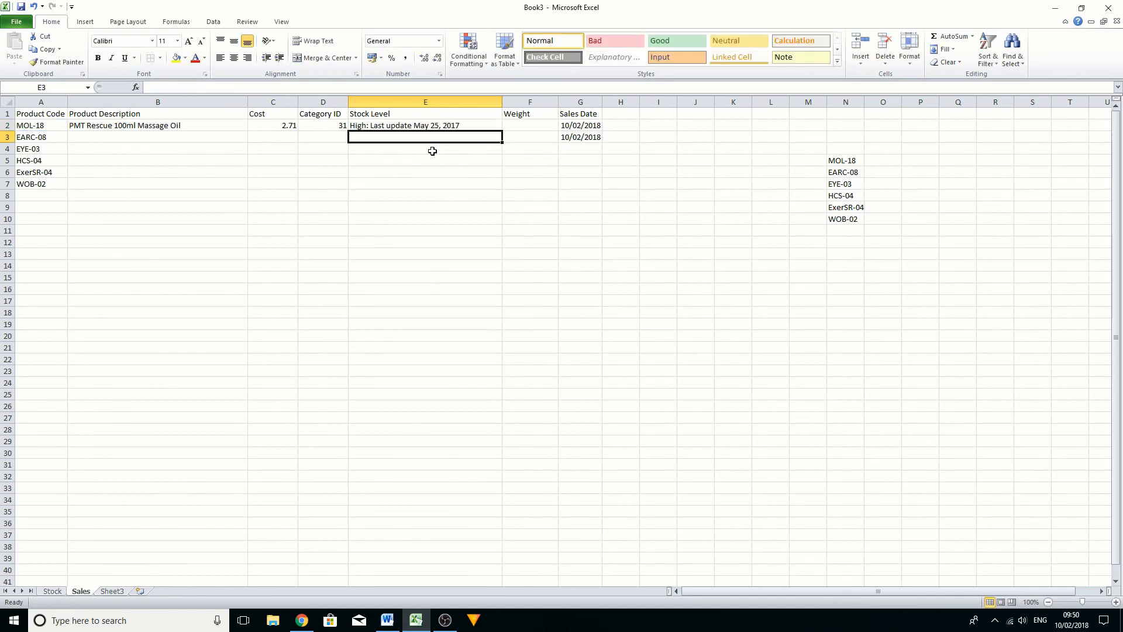
key("Tab")
type("=vlookup(")
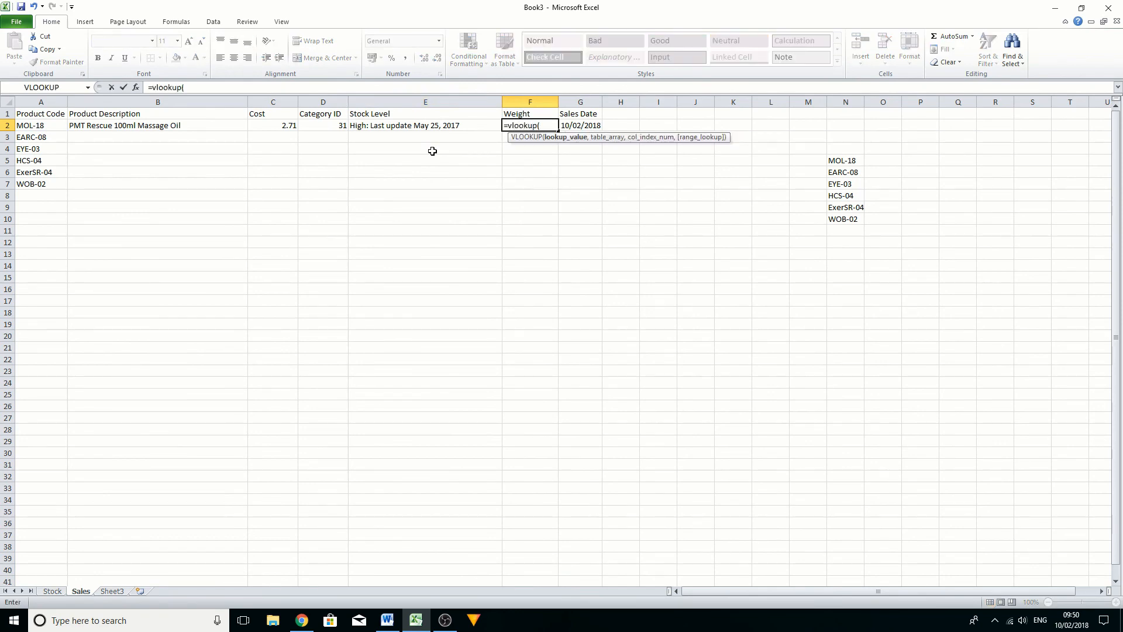
key("Escape")
left_click(416, 126)
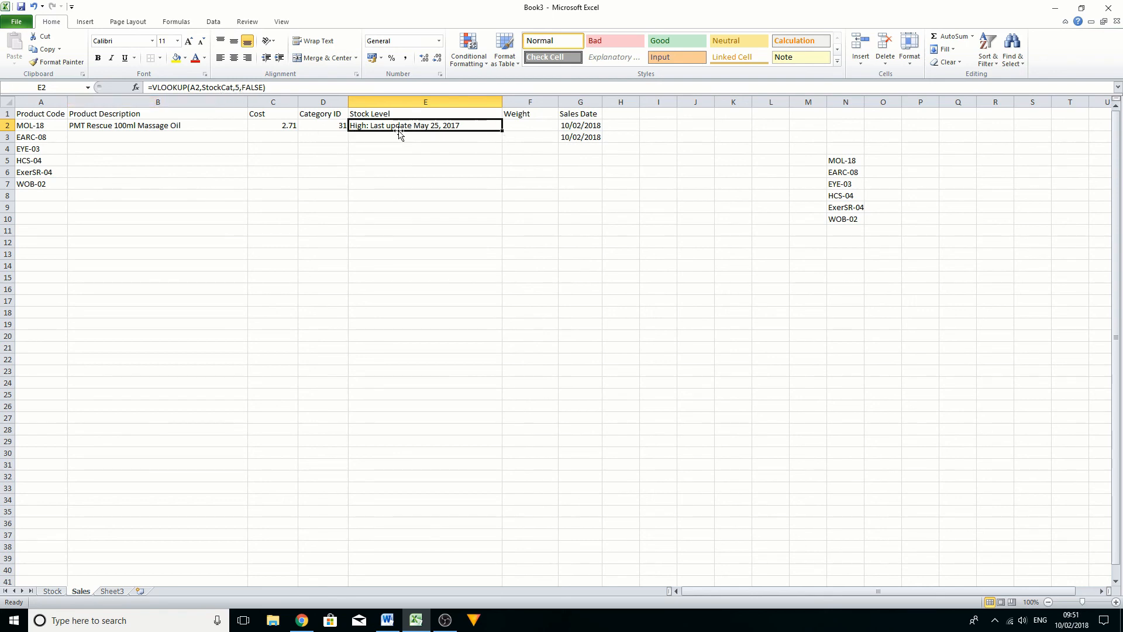
left_click(514, 123)
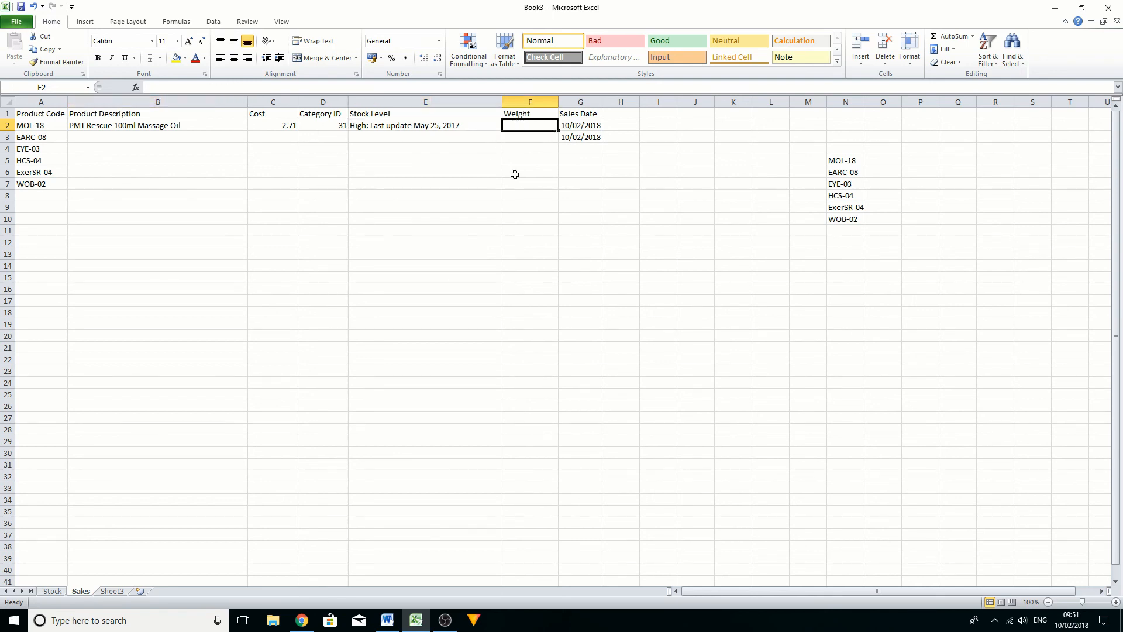
left_click(481, 125)
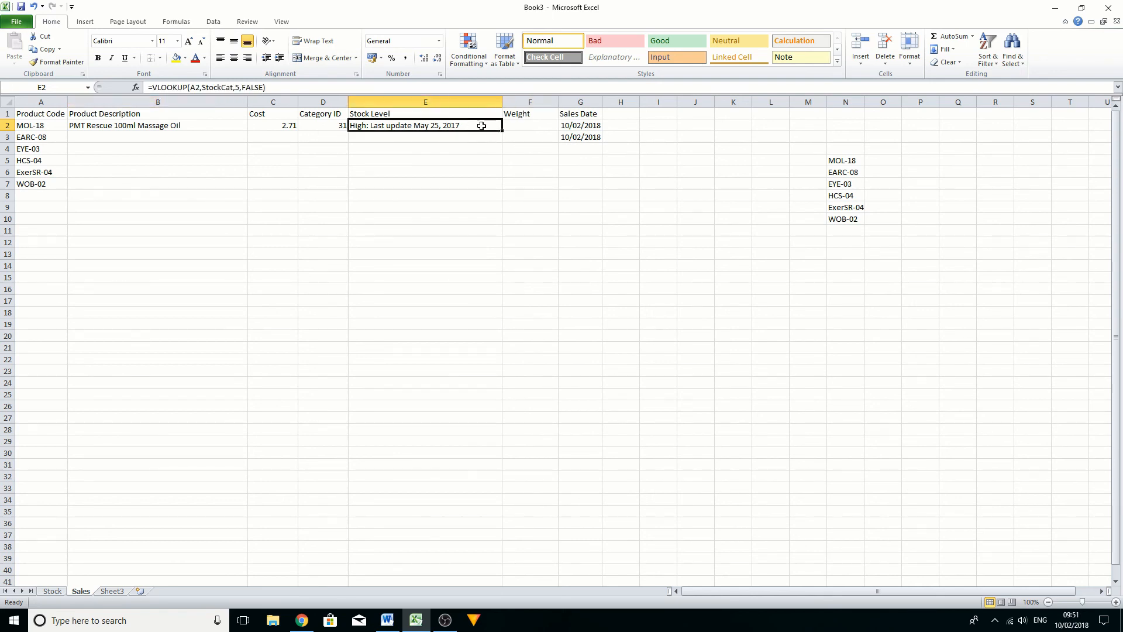
Enter the formula =VLOOKUP(A2,StockCat,6,FALSE) in the Weight cell F2.
left_click(523, 126)
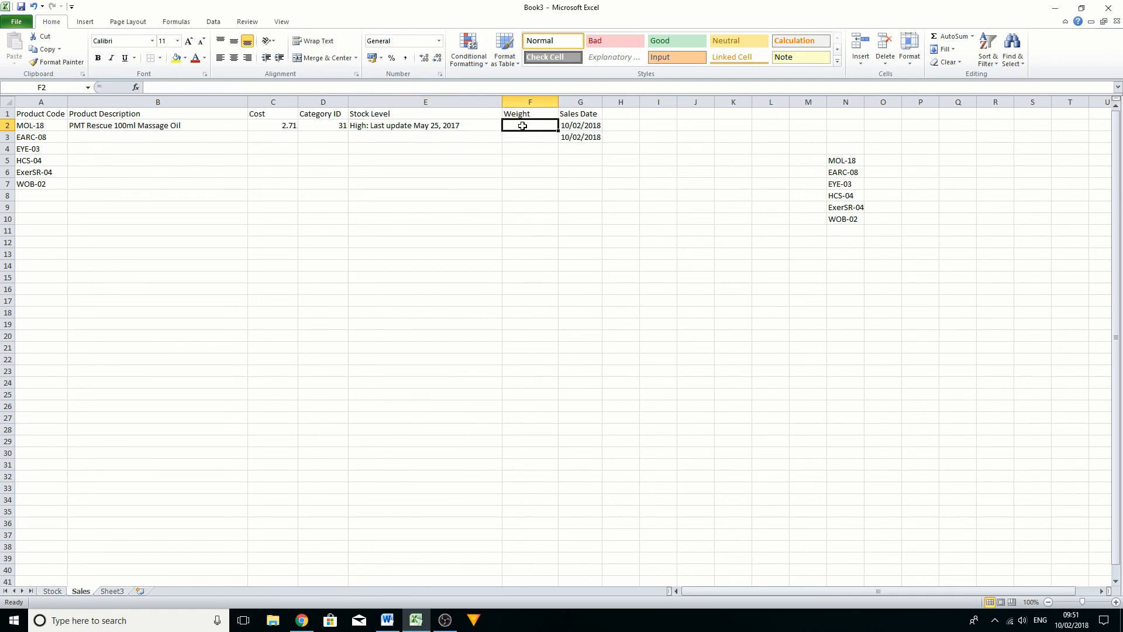
type("=vlookup(")
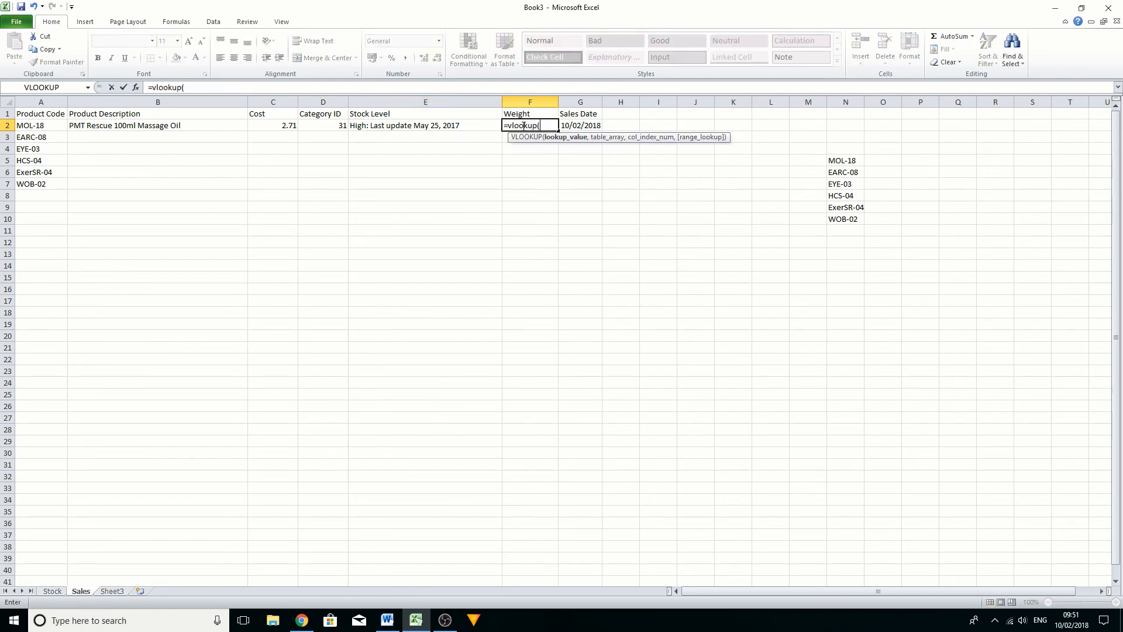
type("a2,sto")
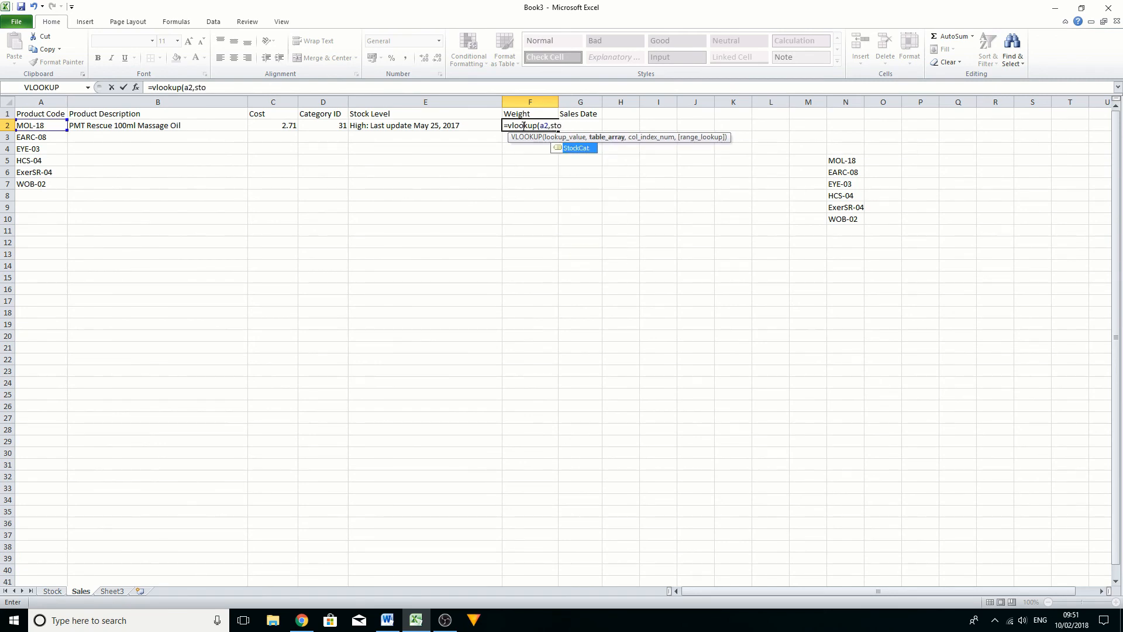
double_click(574, 147)
type(",6,false)")
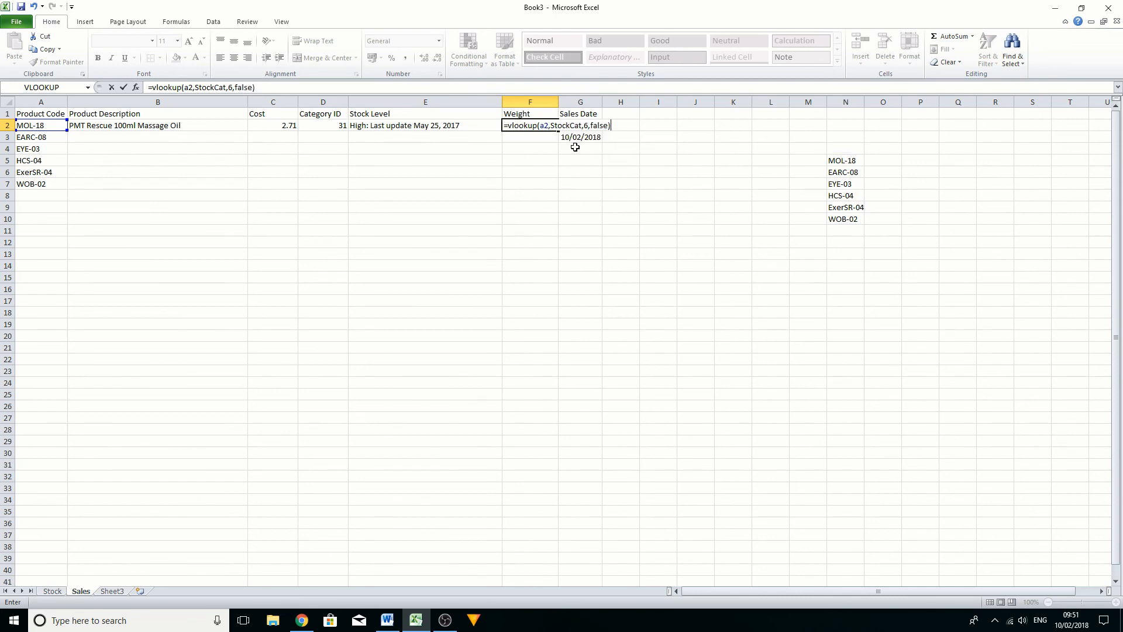
key("Return")
key("Up")
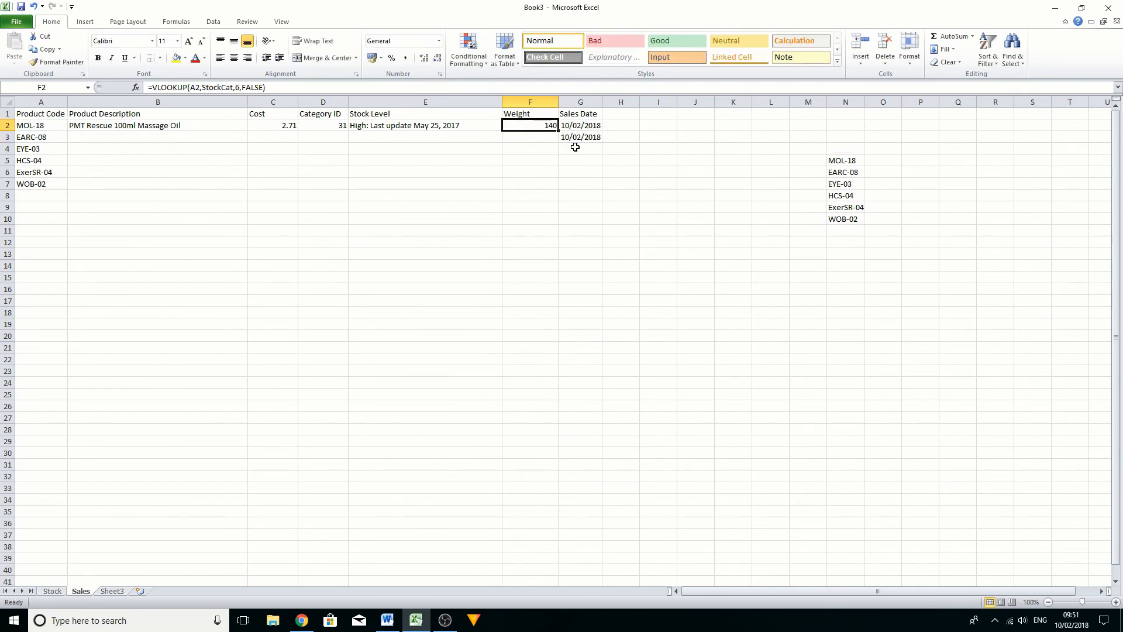
Fill the VLOOKUP formulas in B2:F2 down to row 7 for the remaining product codes.
key("Left")
left_click_drag(129, 126, 540, 125)
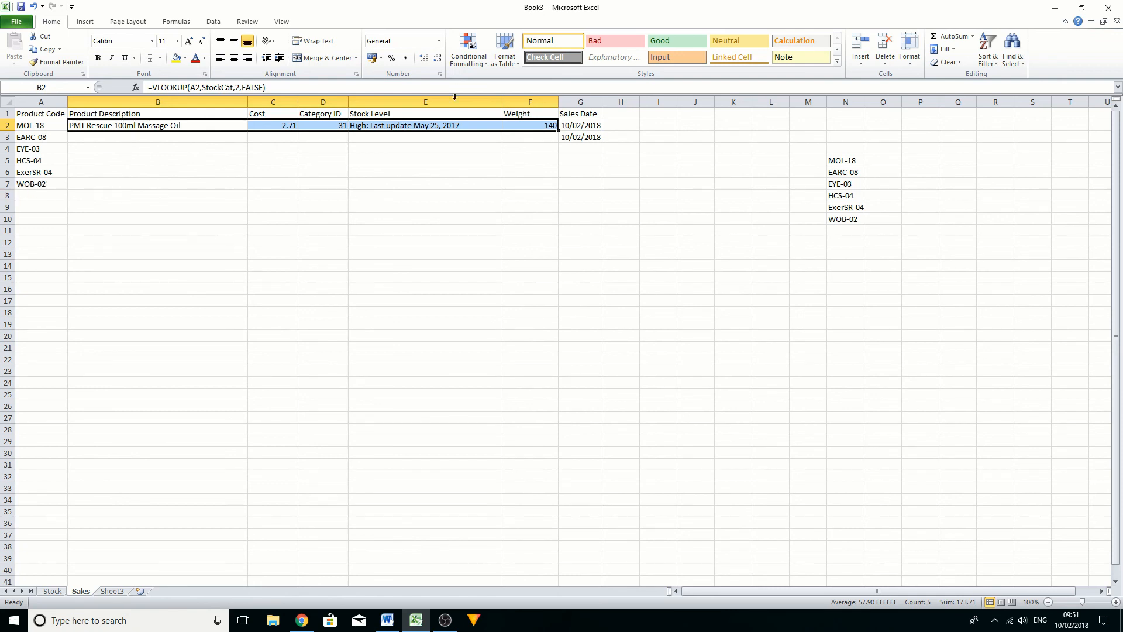
right_click(555, 132)
left_click(326, 161)
left_click_drag(111, 121, 554, 153)
left_click_drag(116, 149, 560, 186)
left_click(419, 258)
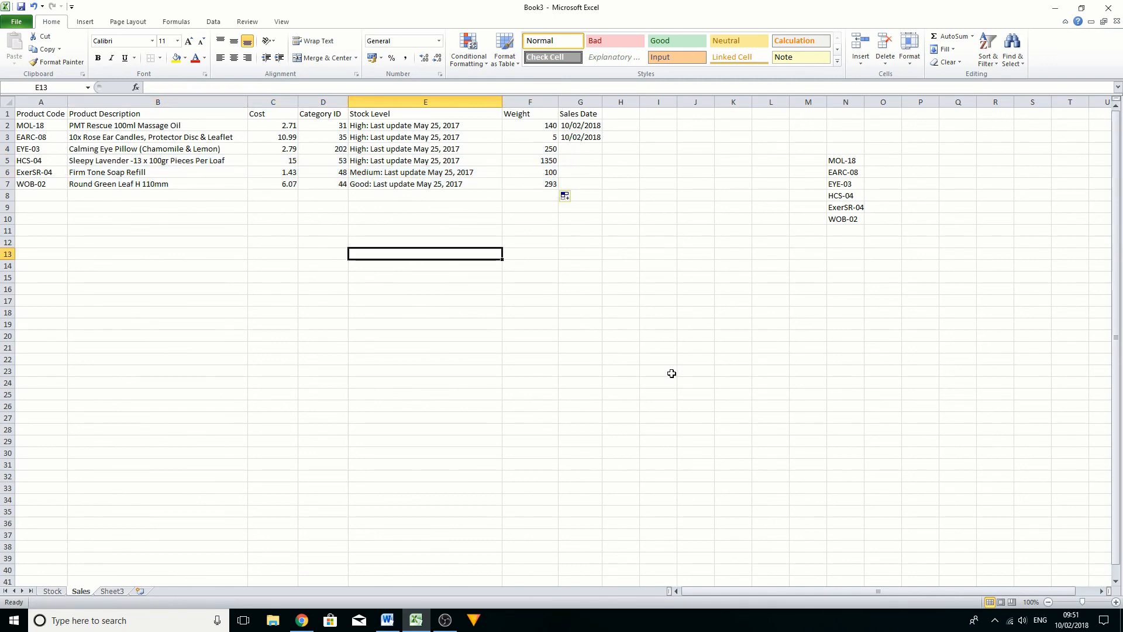